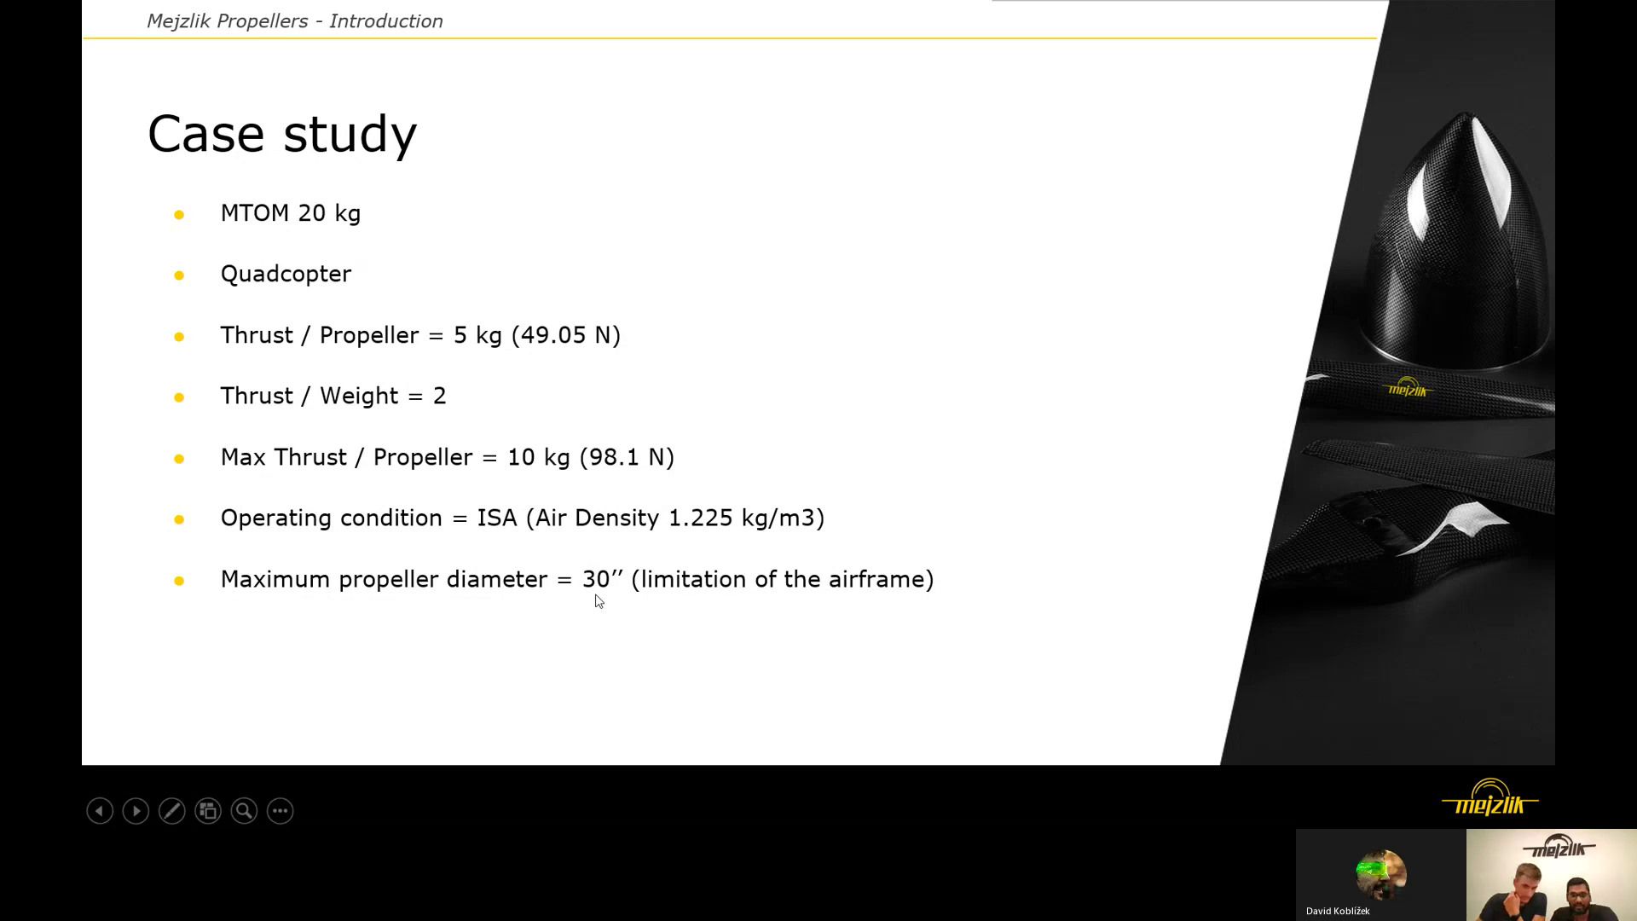
- Switch to the Disk Loading calculator and enter a 26-inch diameter and 5 kgf hover thrust
key("alt+Tab")
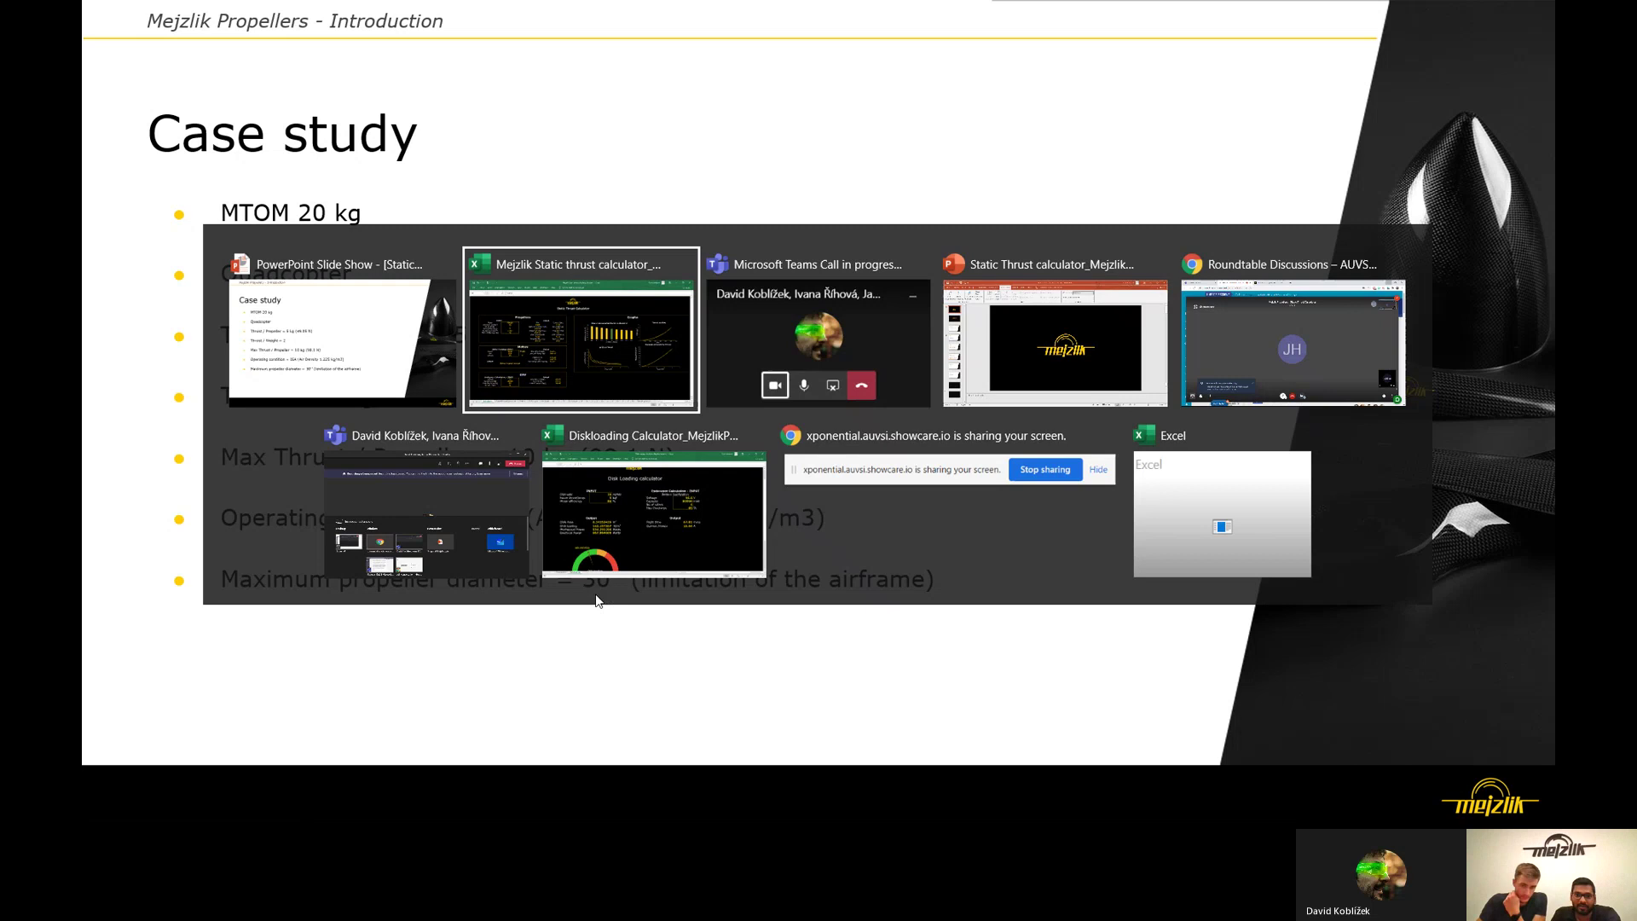
left_click(672, 515)
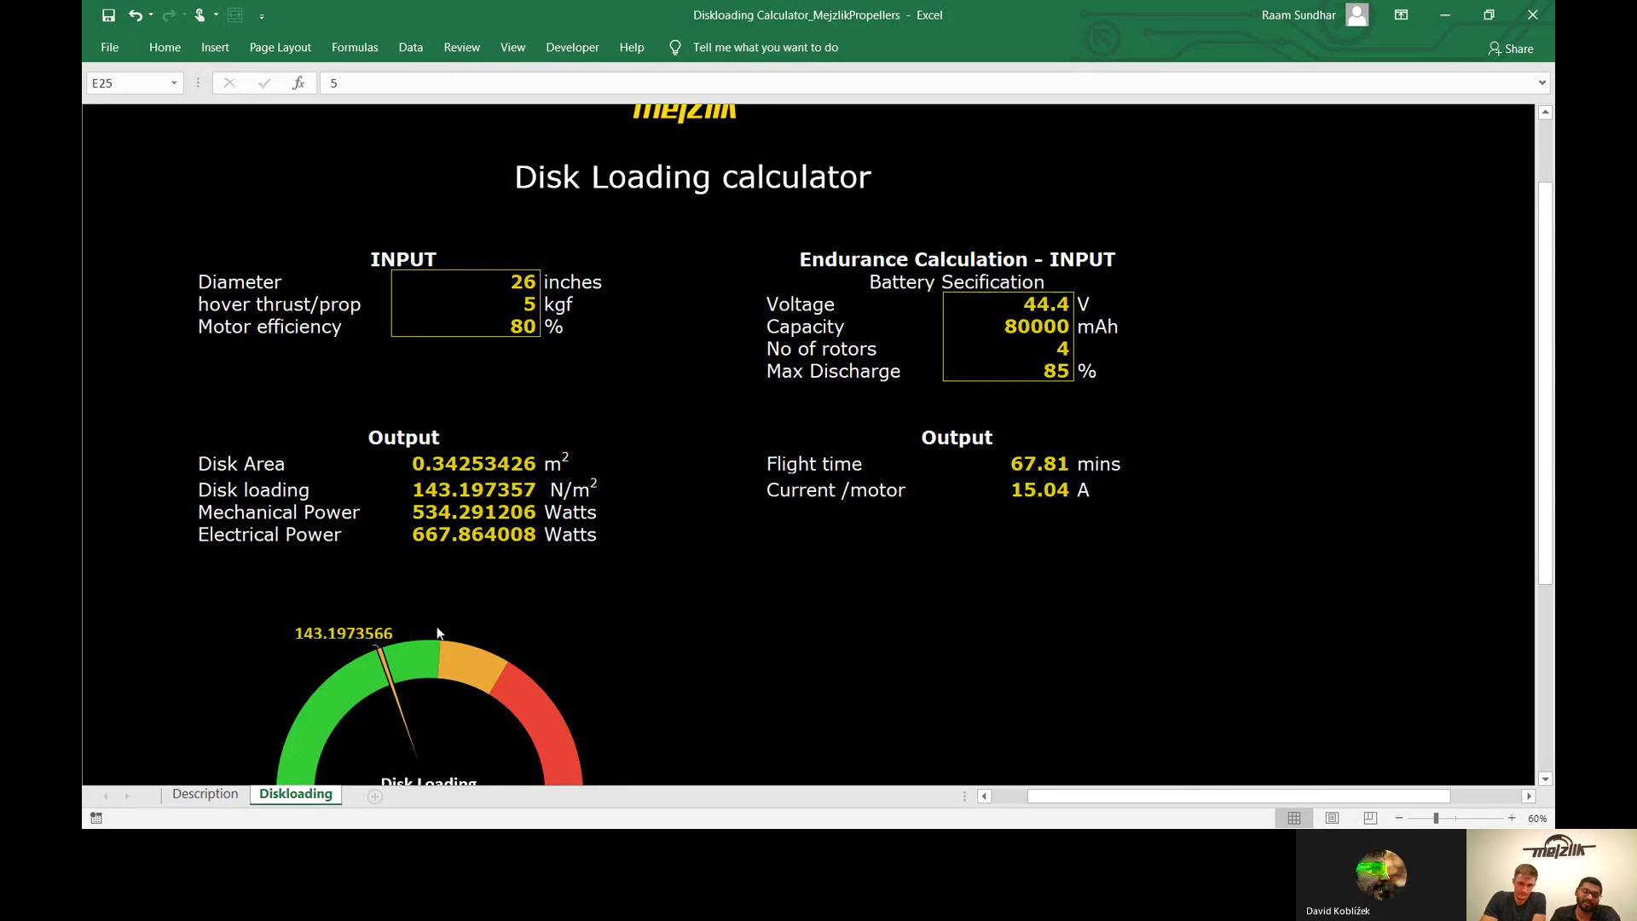
left_click(502, 304)
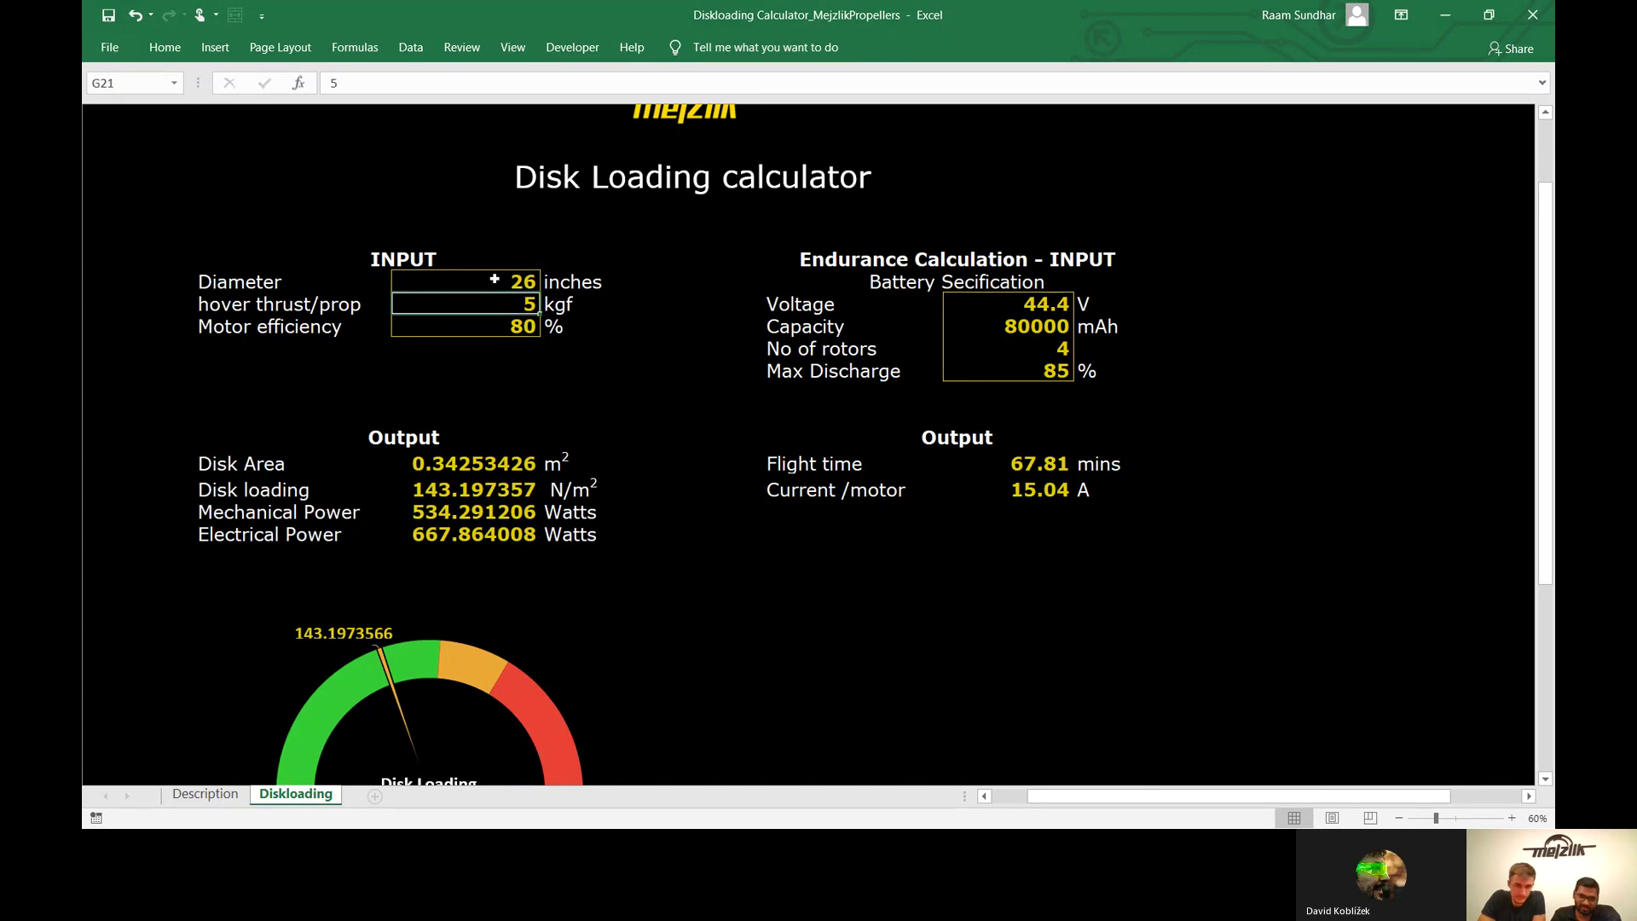
left_click(495, 279)
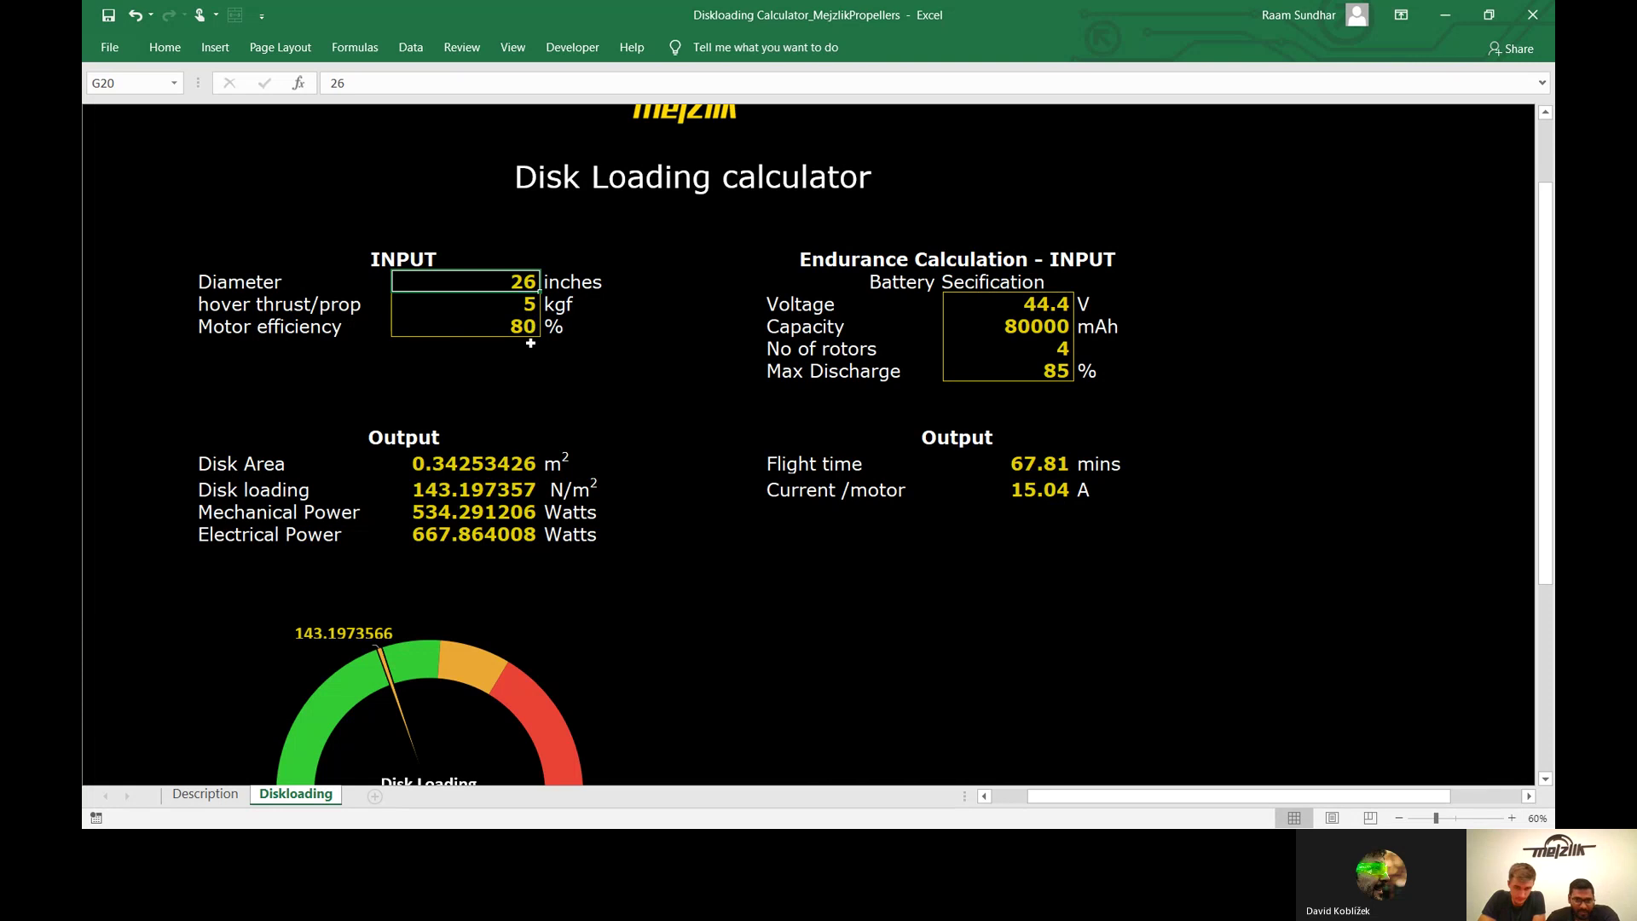
type("26")
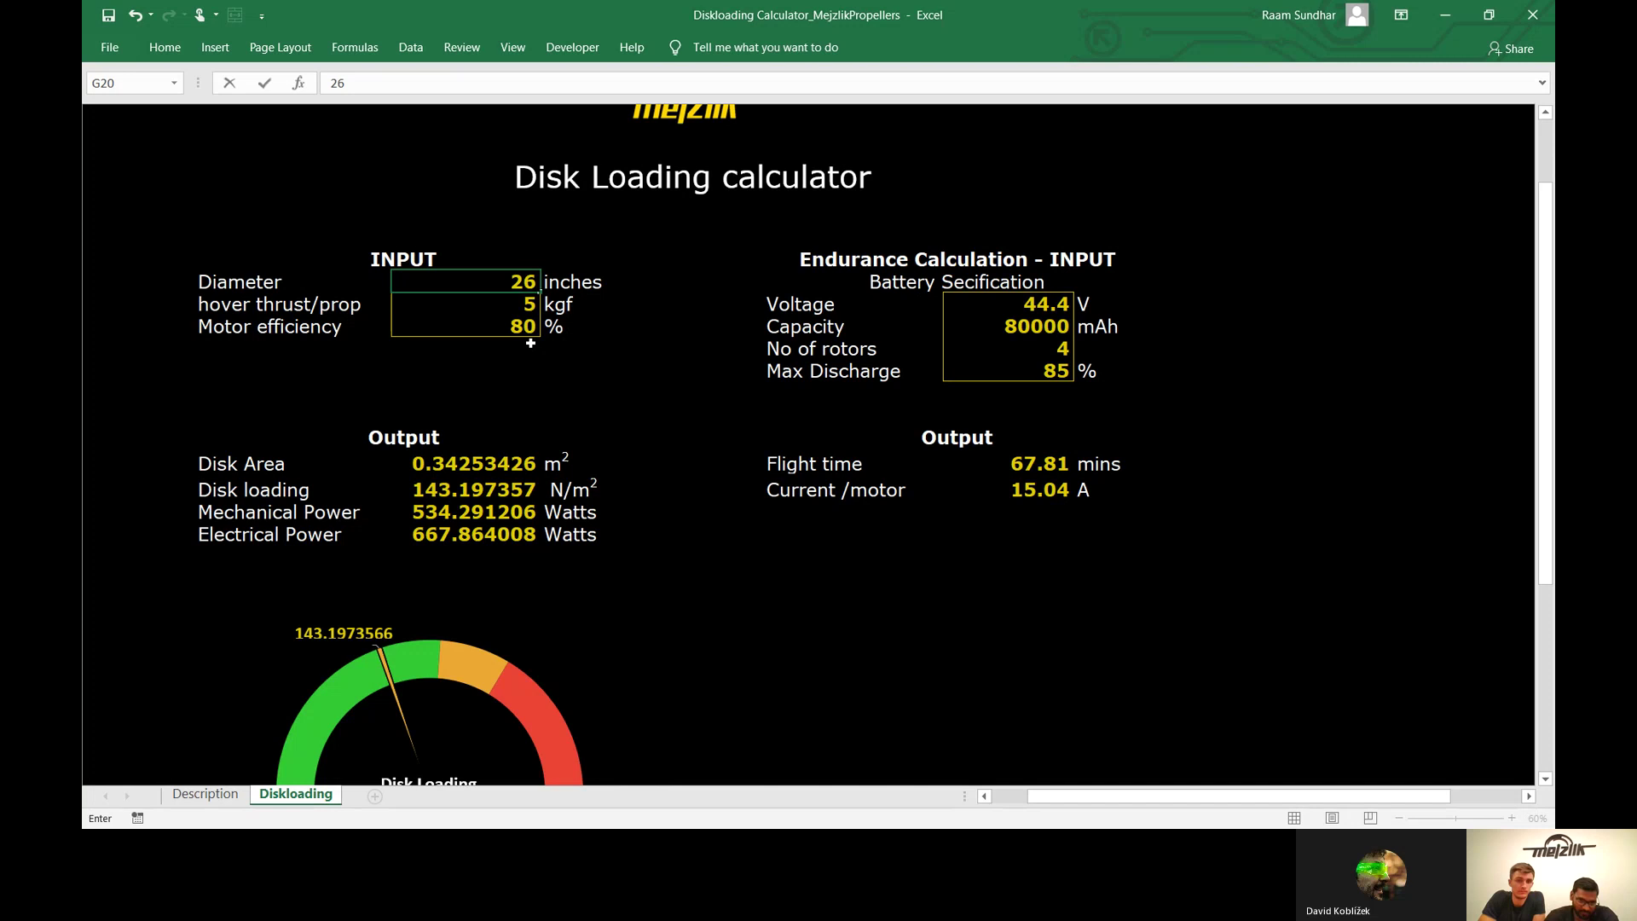
key("Return")
type("5")
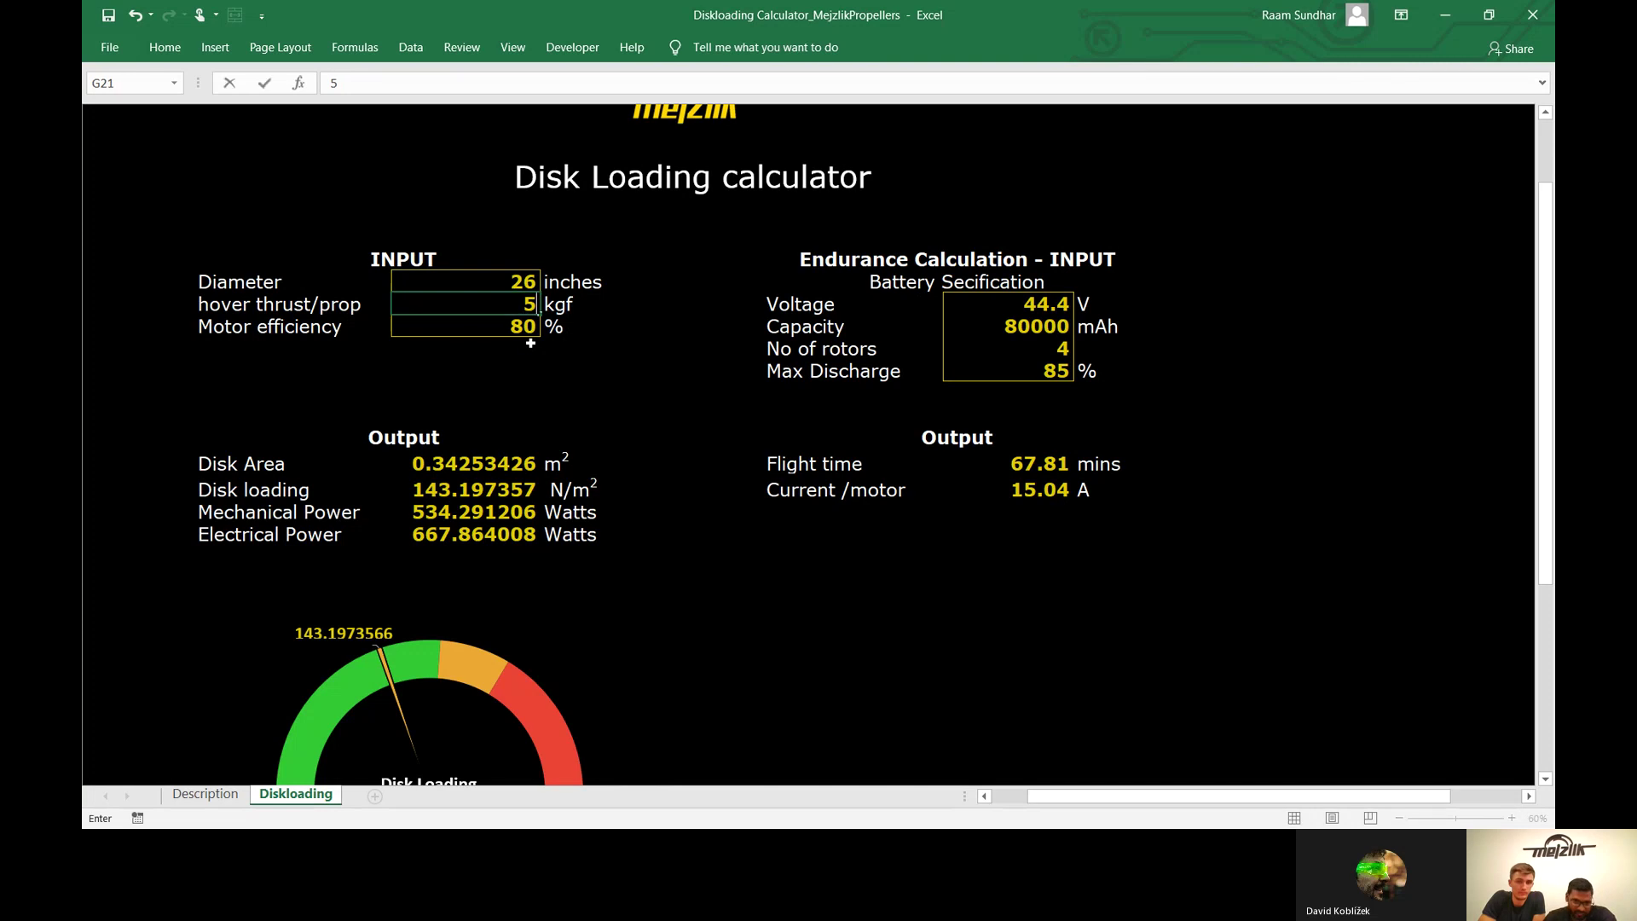
key("Return")
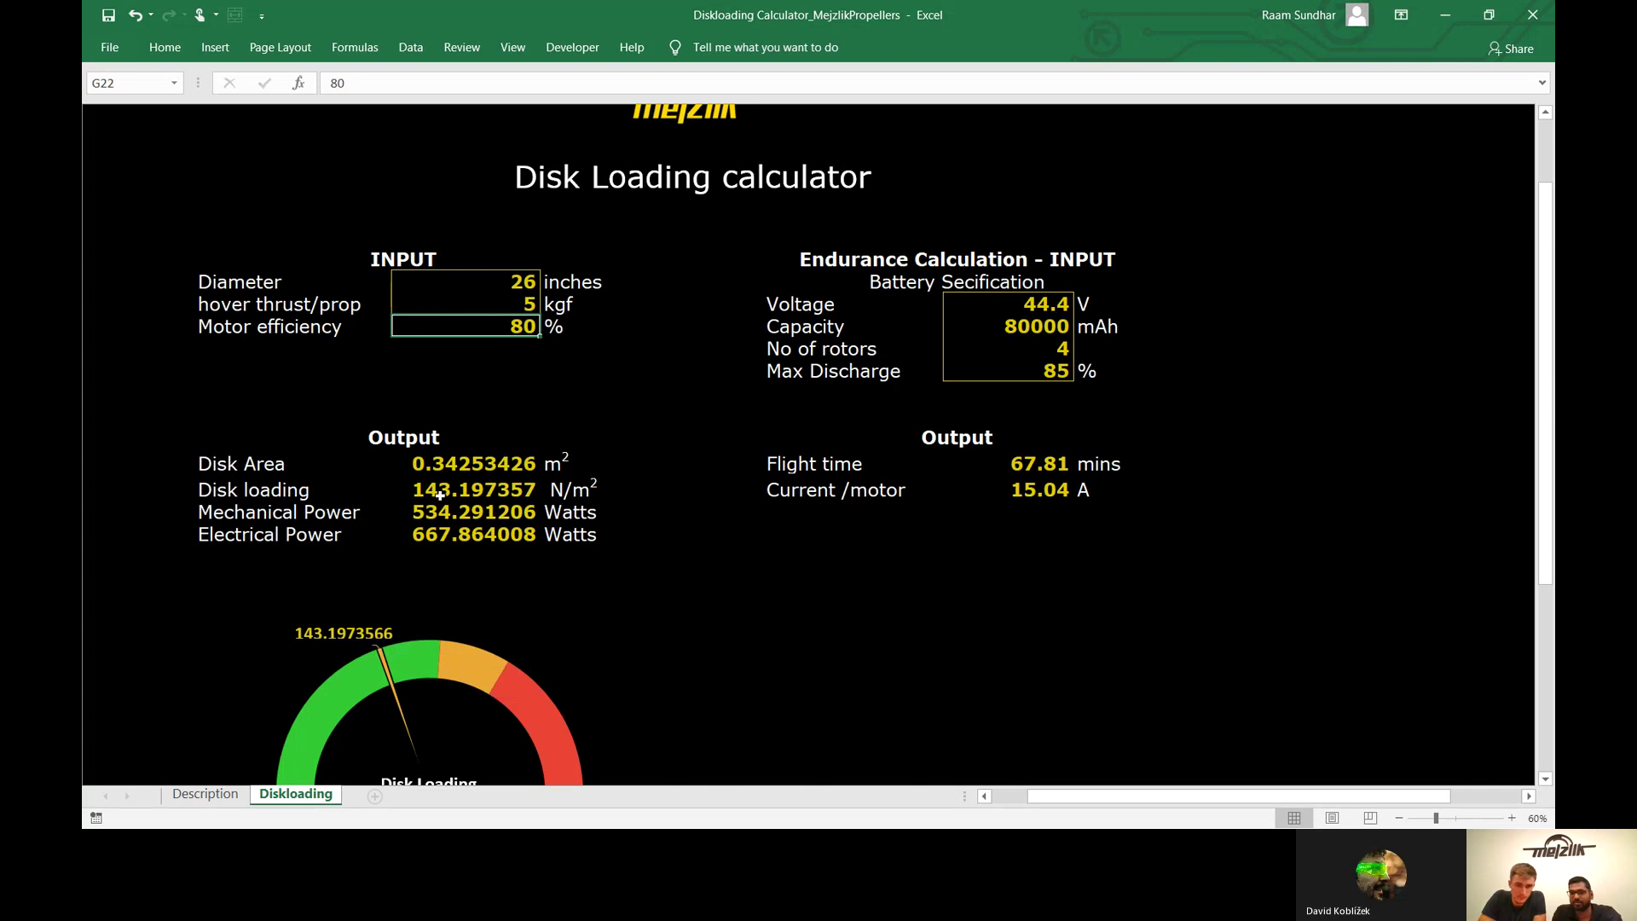
left_click(509, 307)
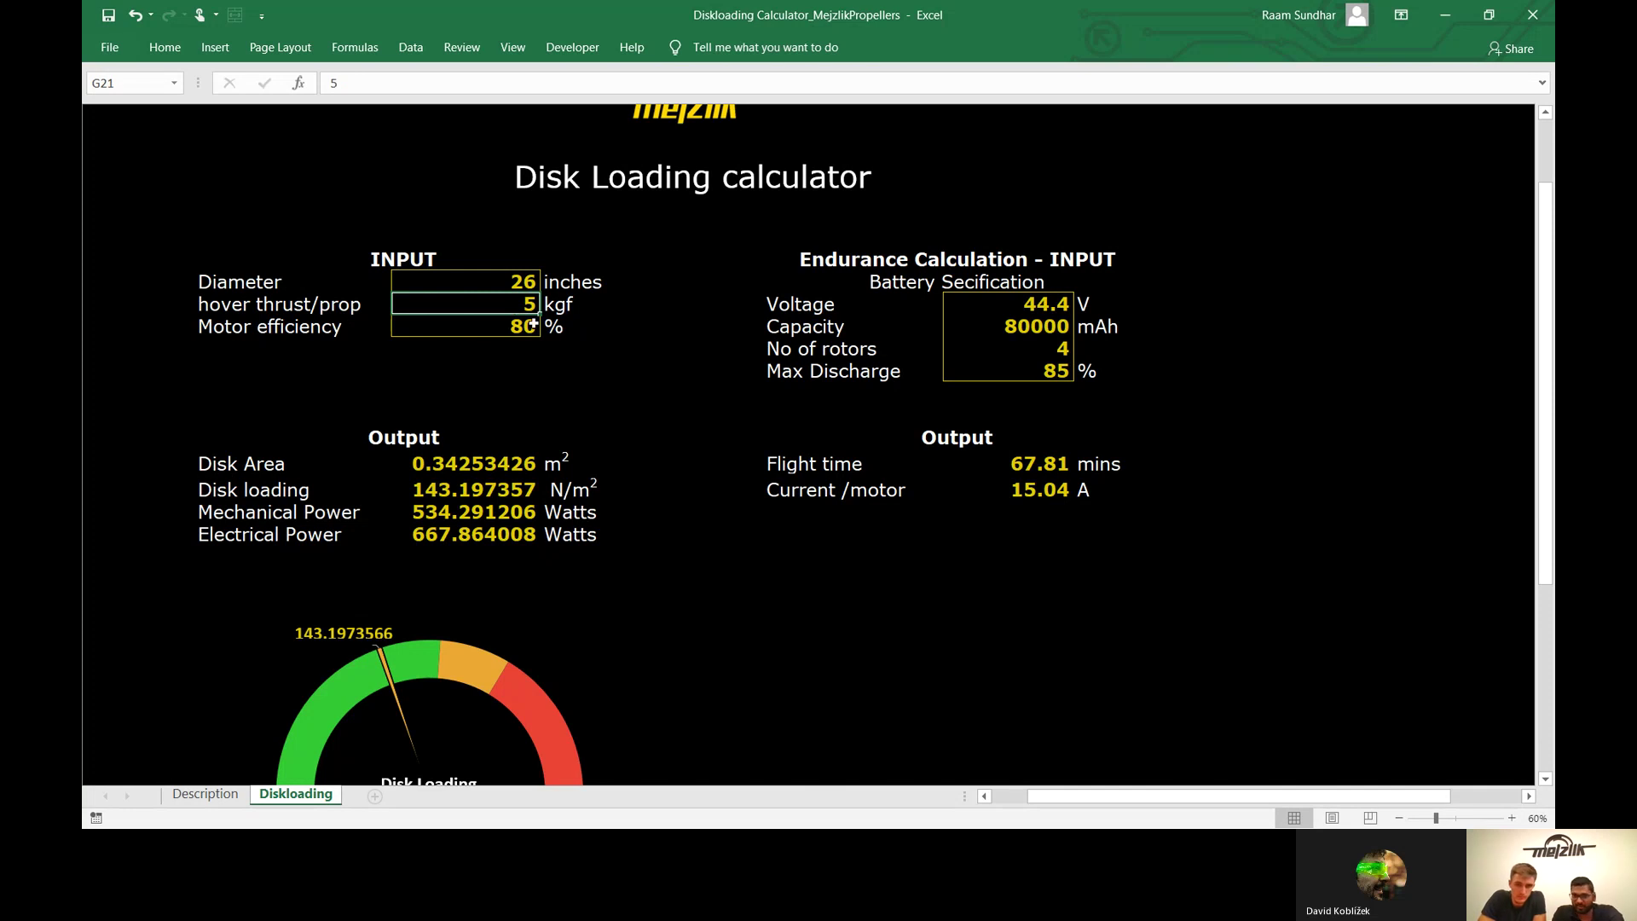
left_click(480, 281)
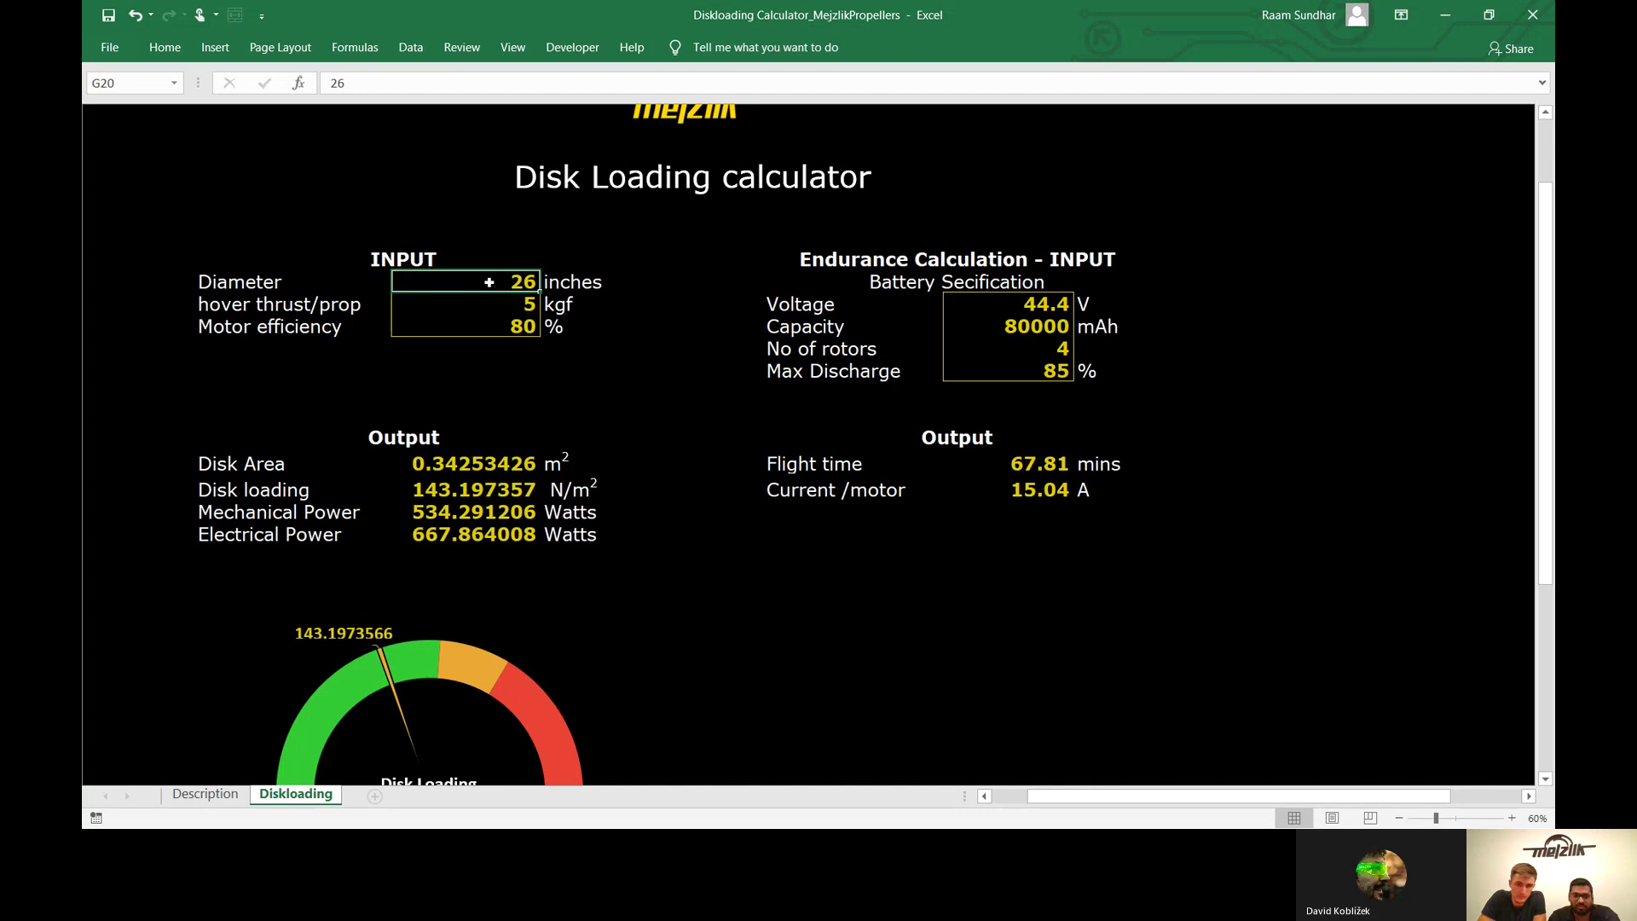
type("30")
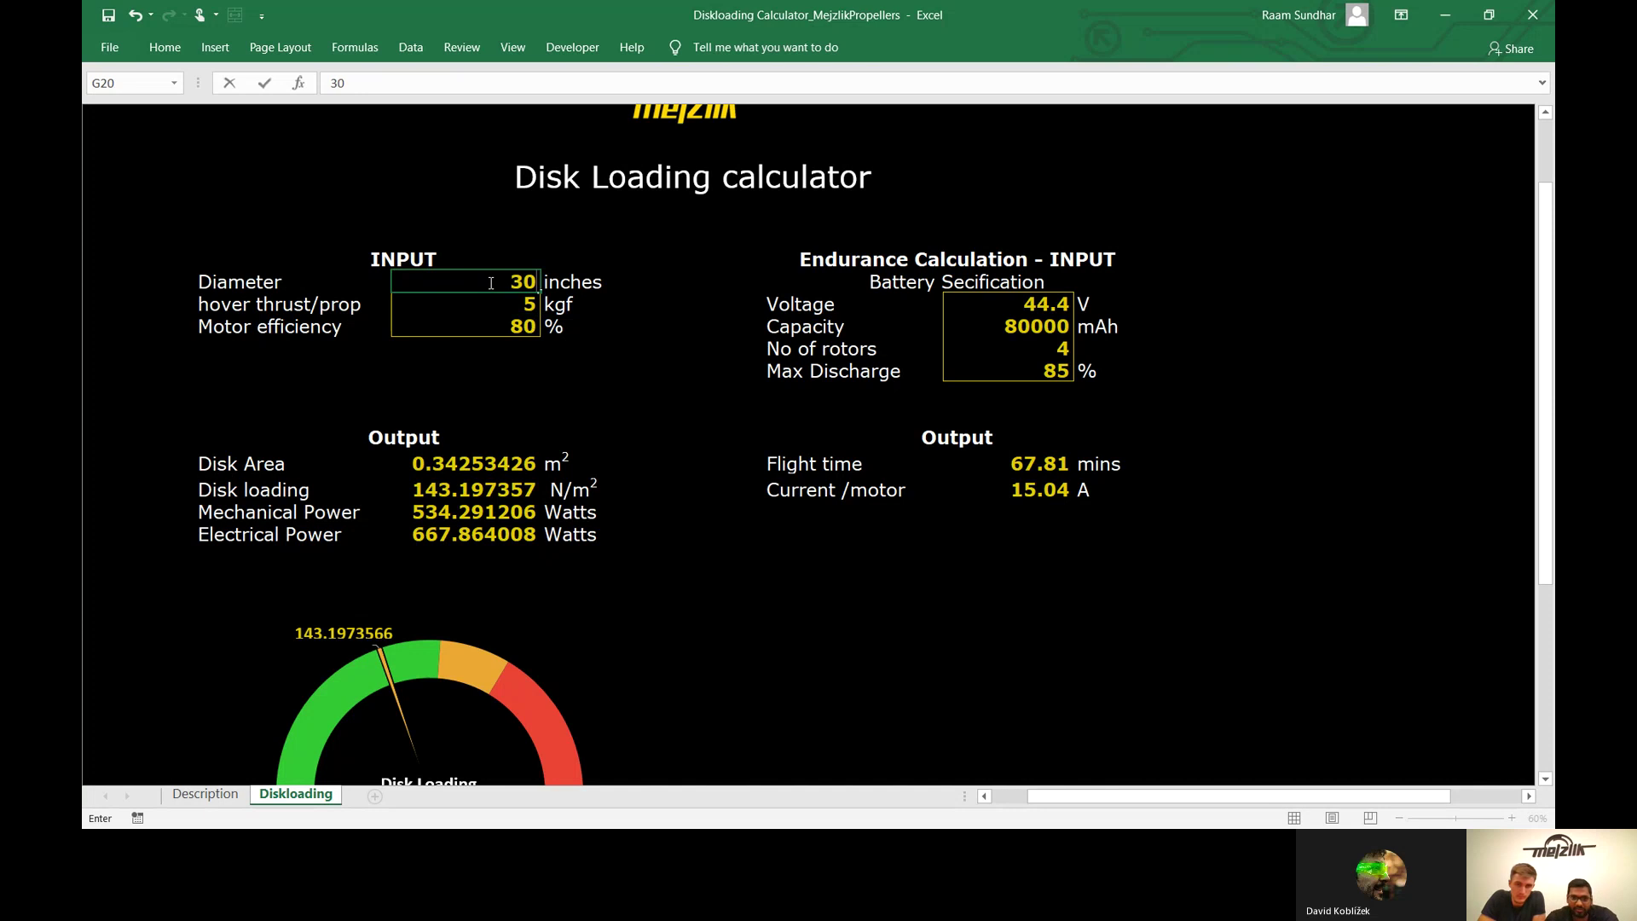
key("Return")
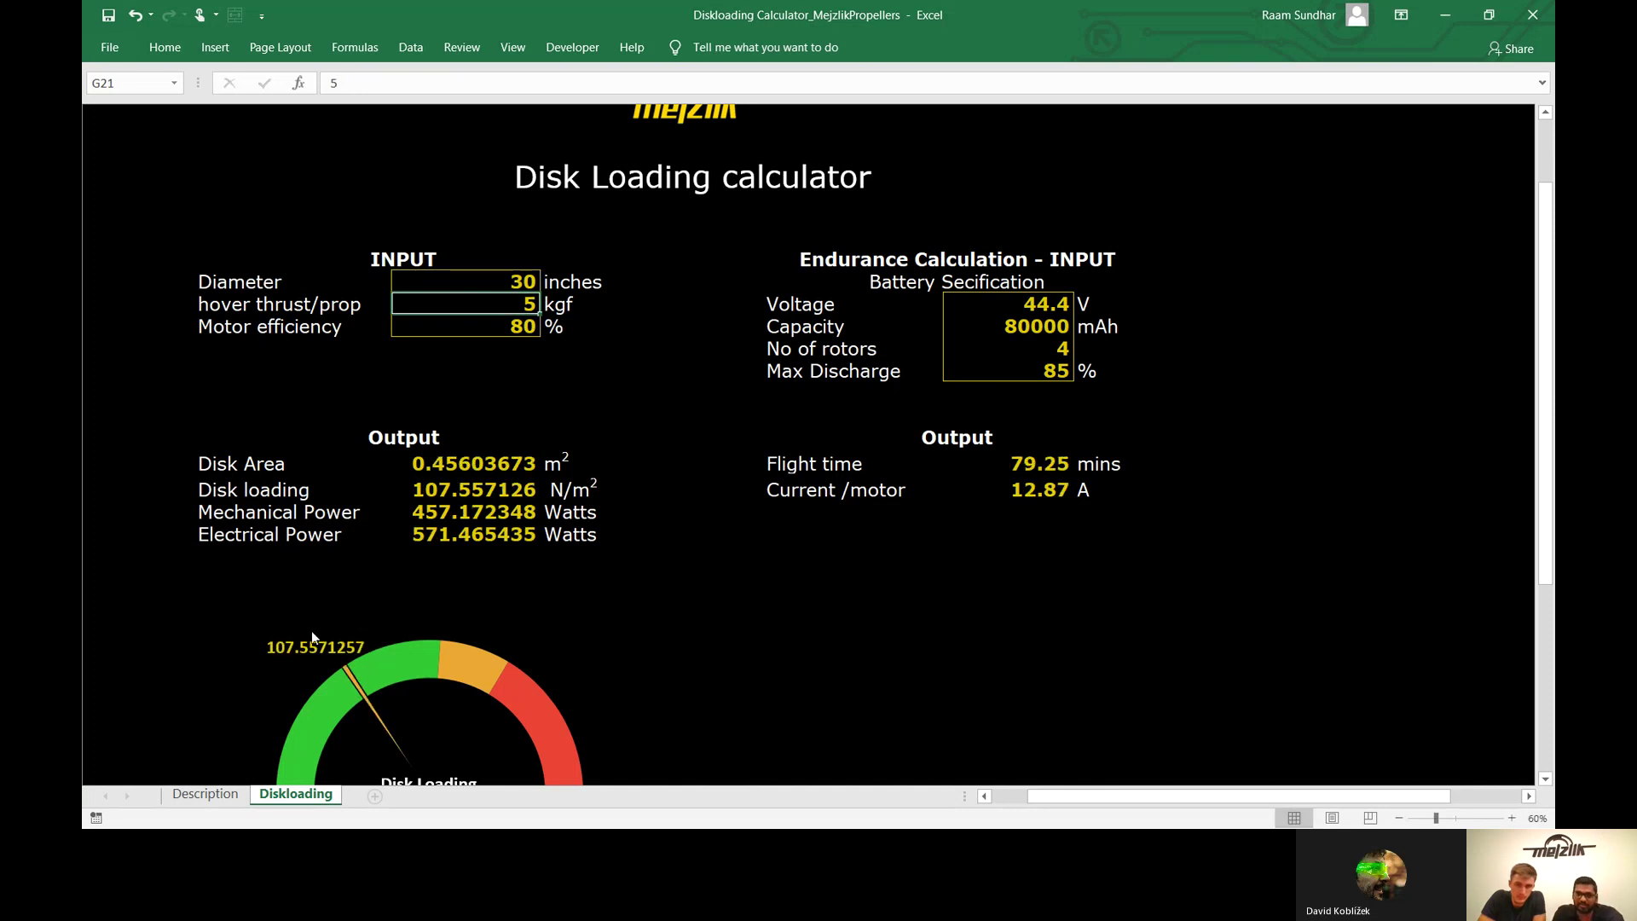
left_click(528, 281)
type("22")
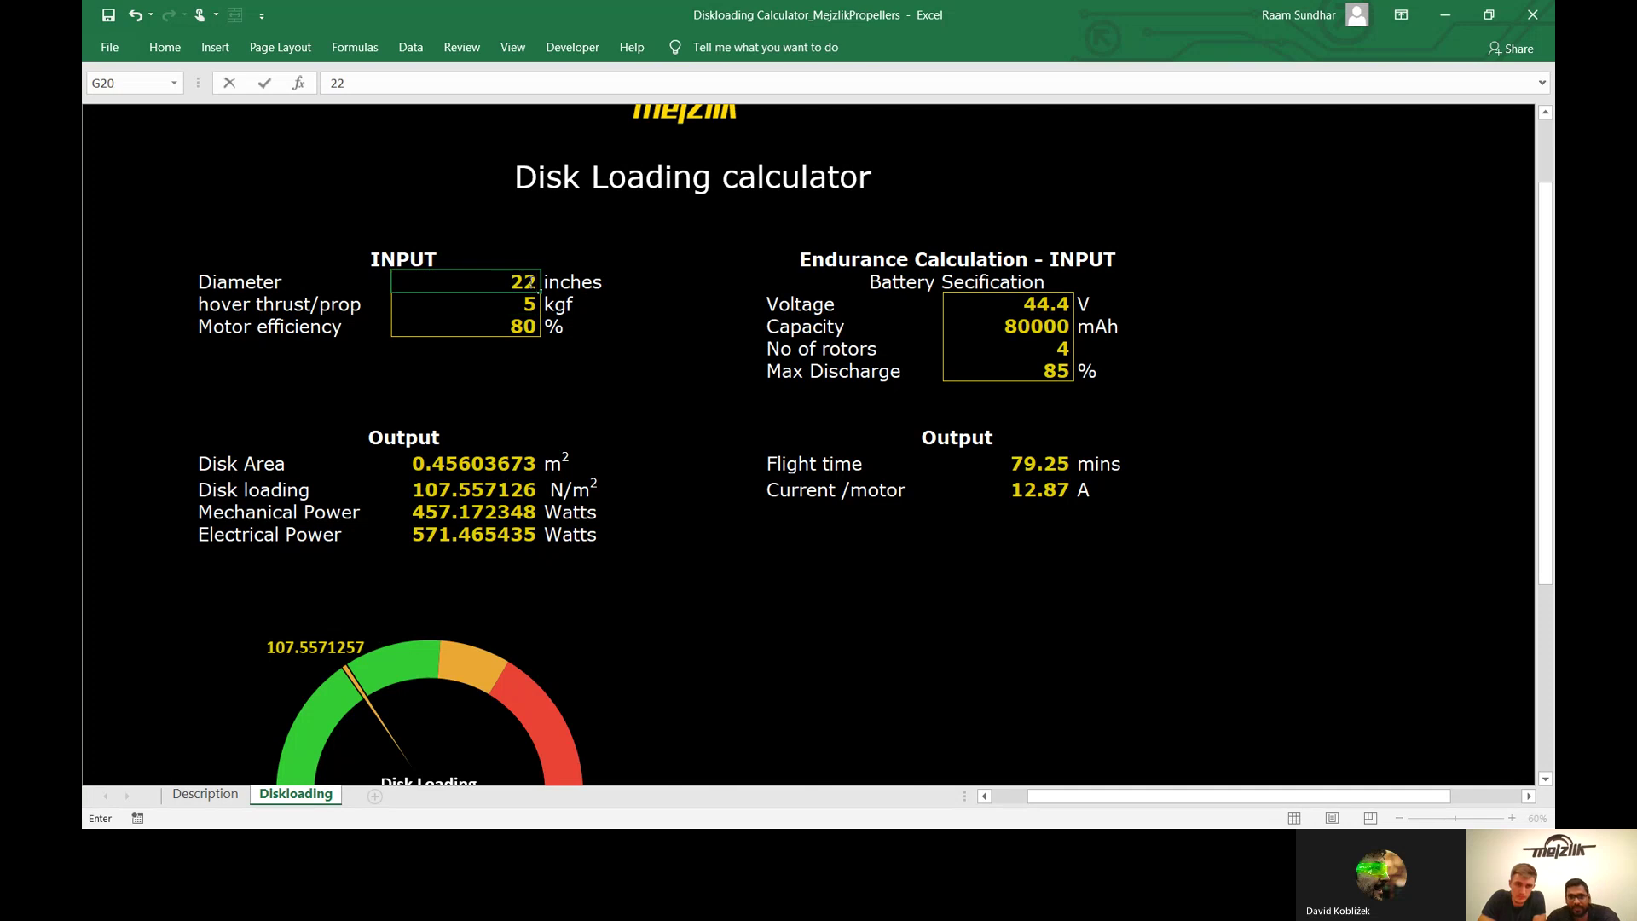
key("Return")
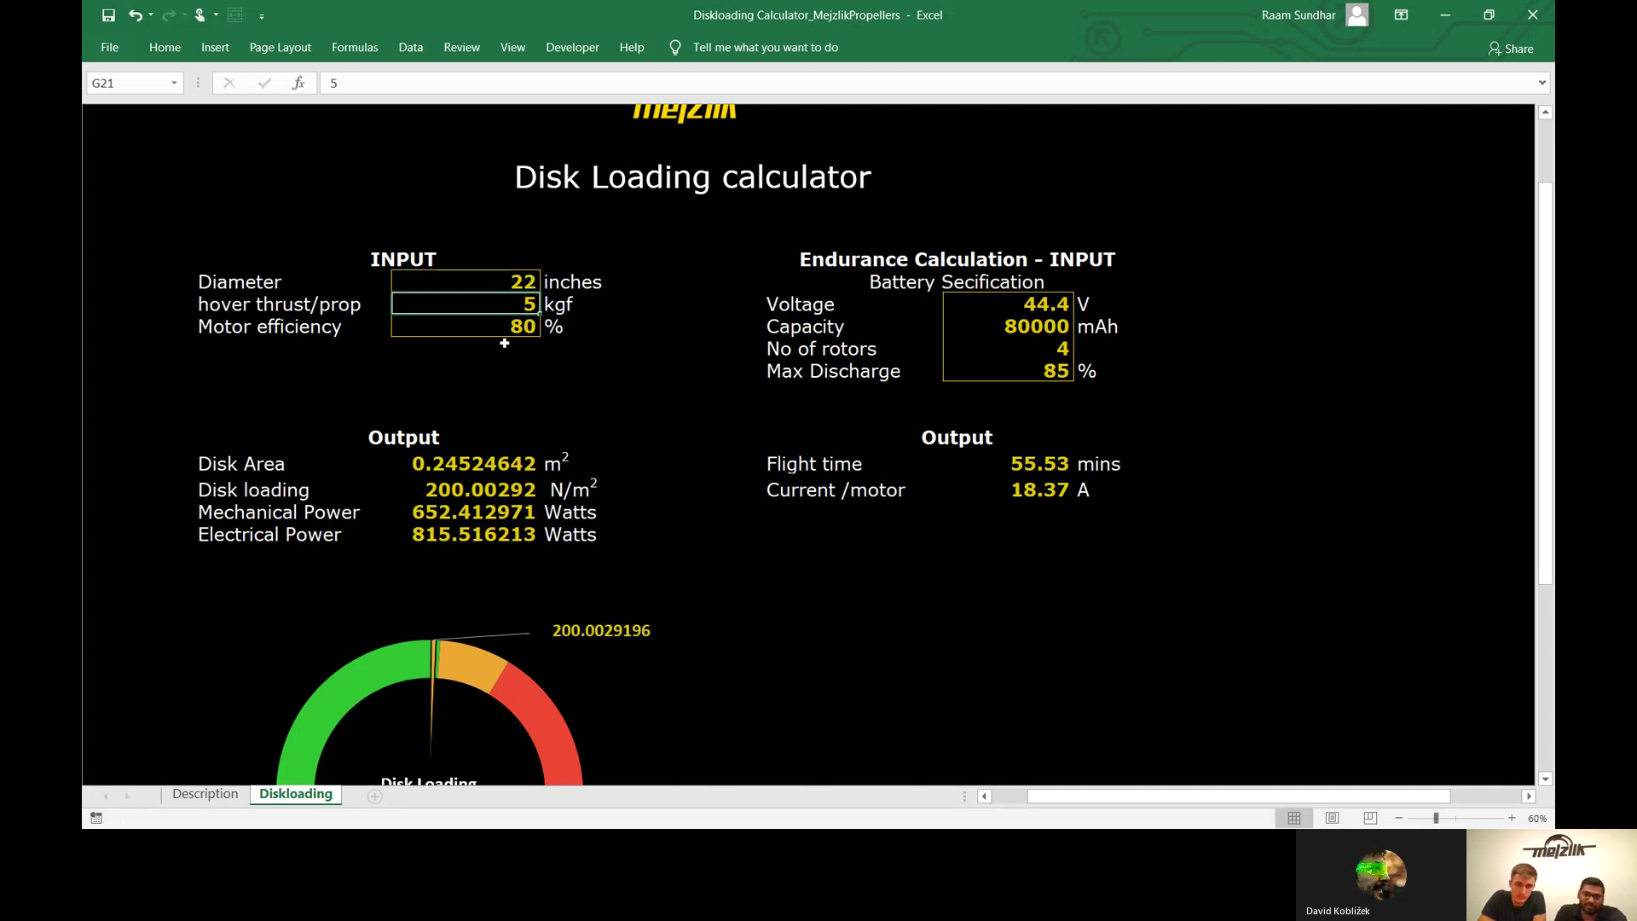
type("8")
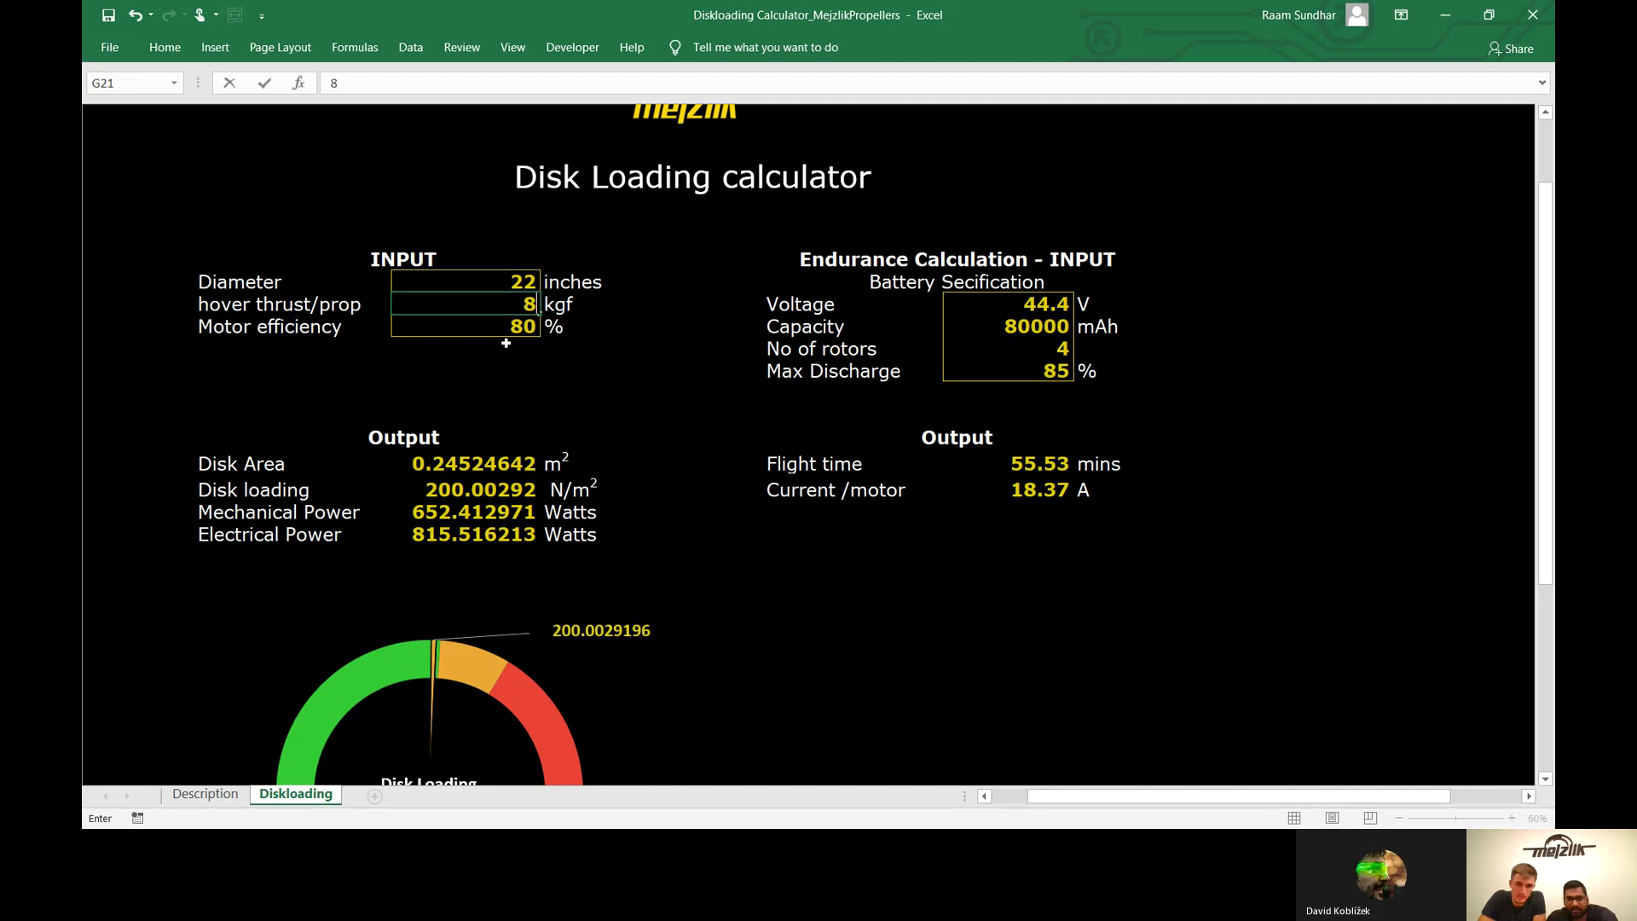
key("Return")
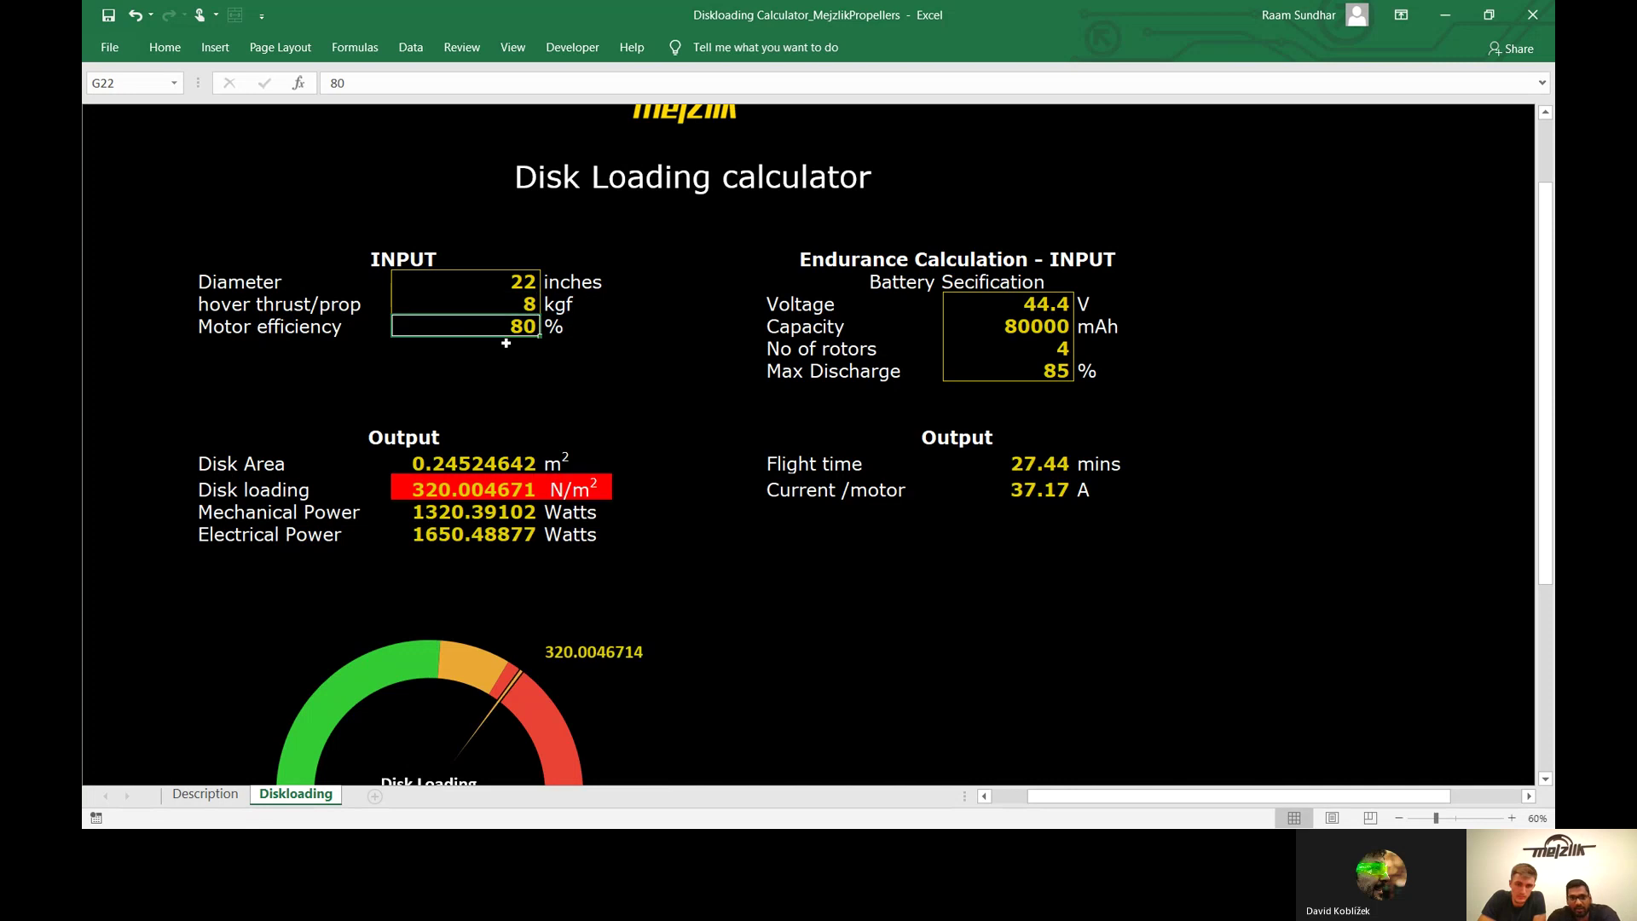
key("Up")
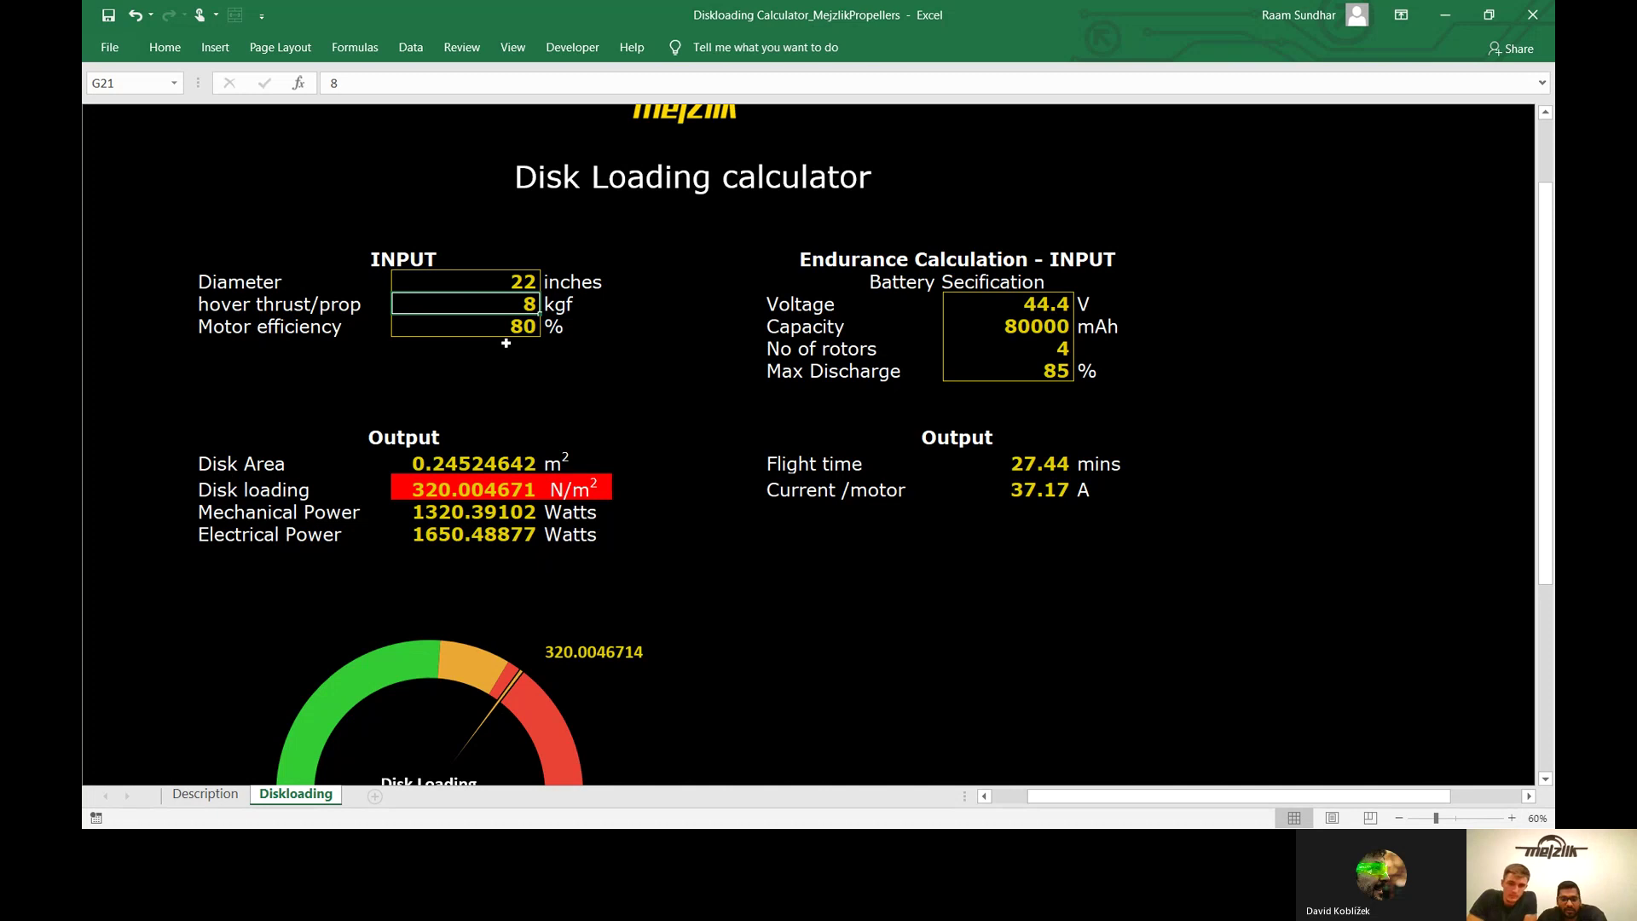
type("5")
key("Return")
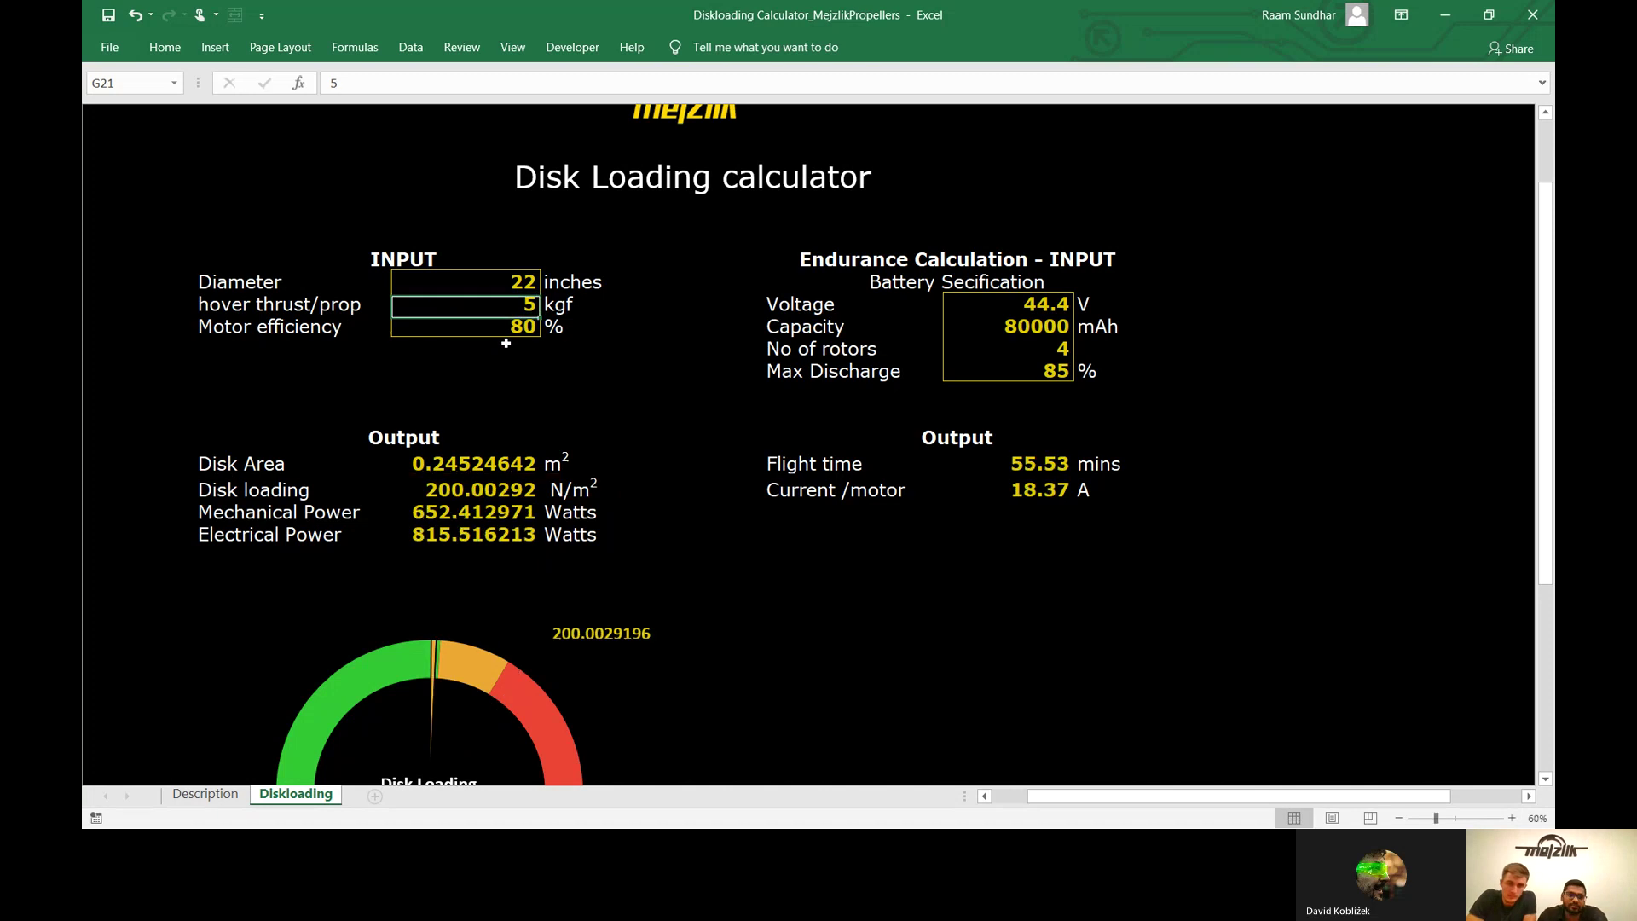
key("Up")
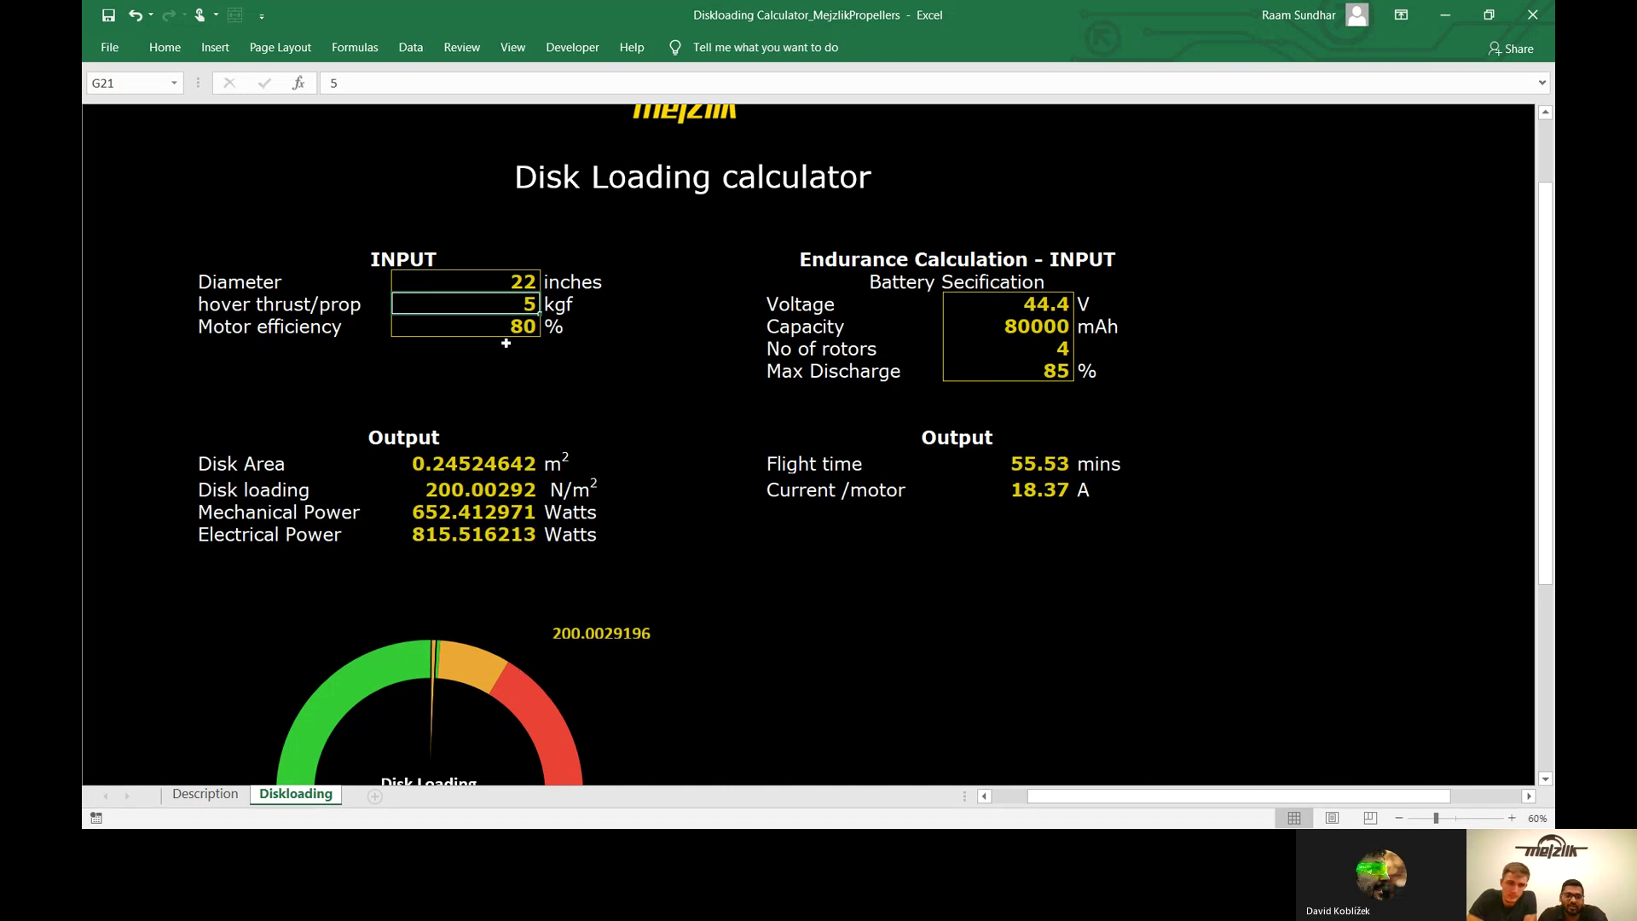
key("Up")
type("26")
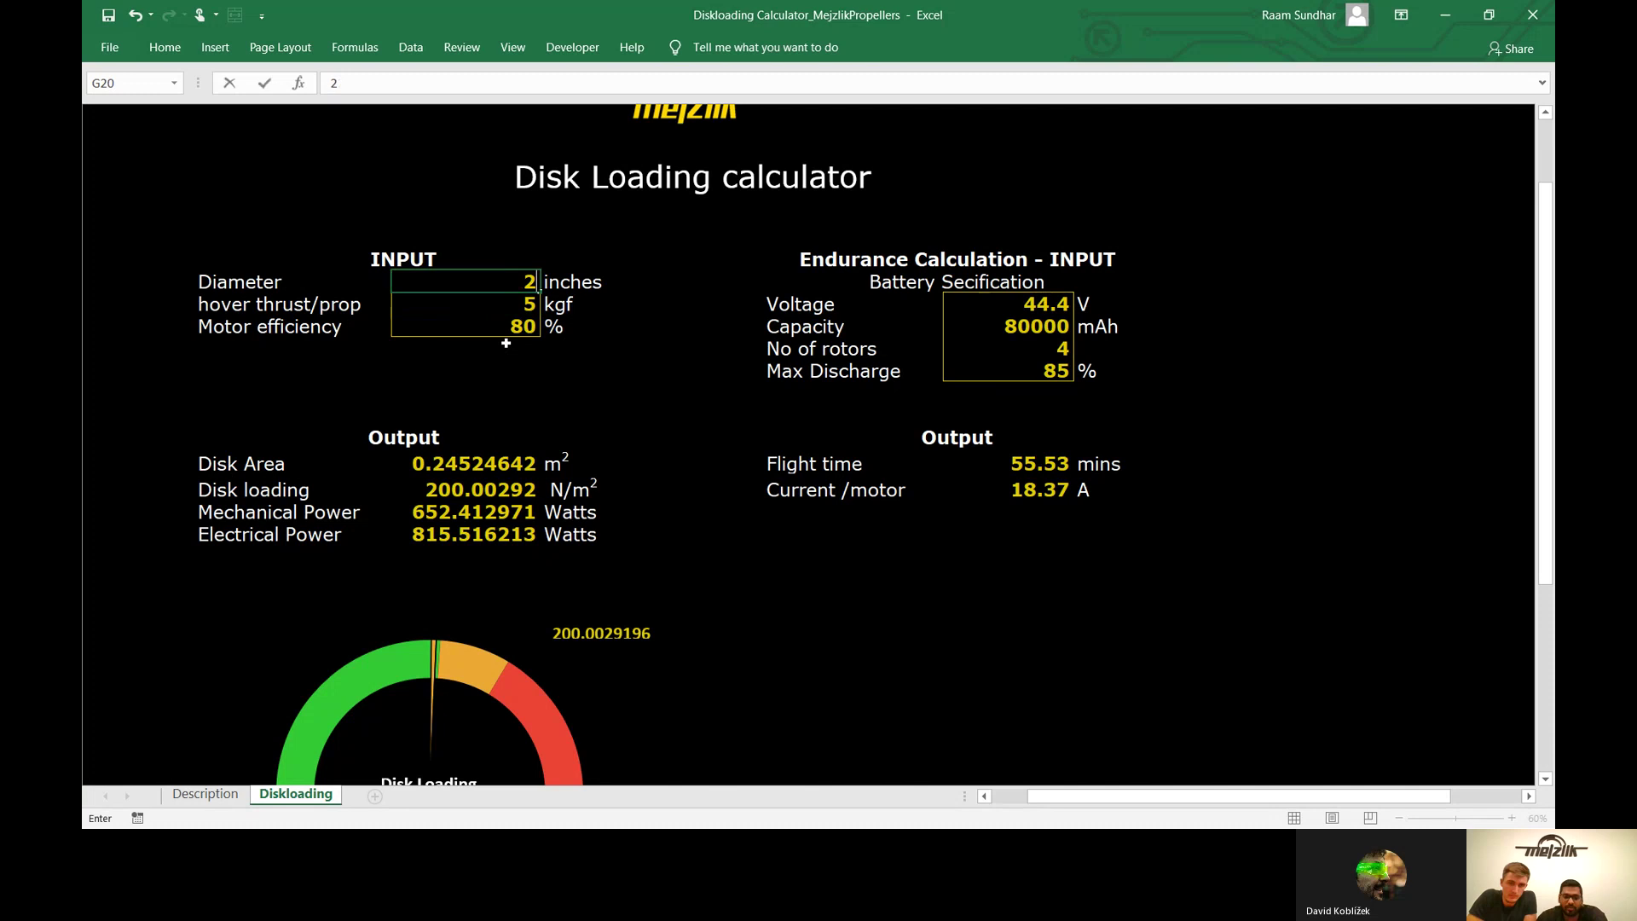
key("Return")
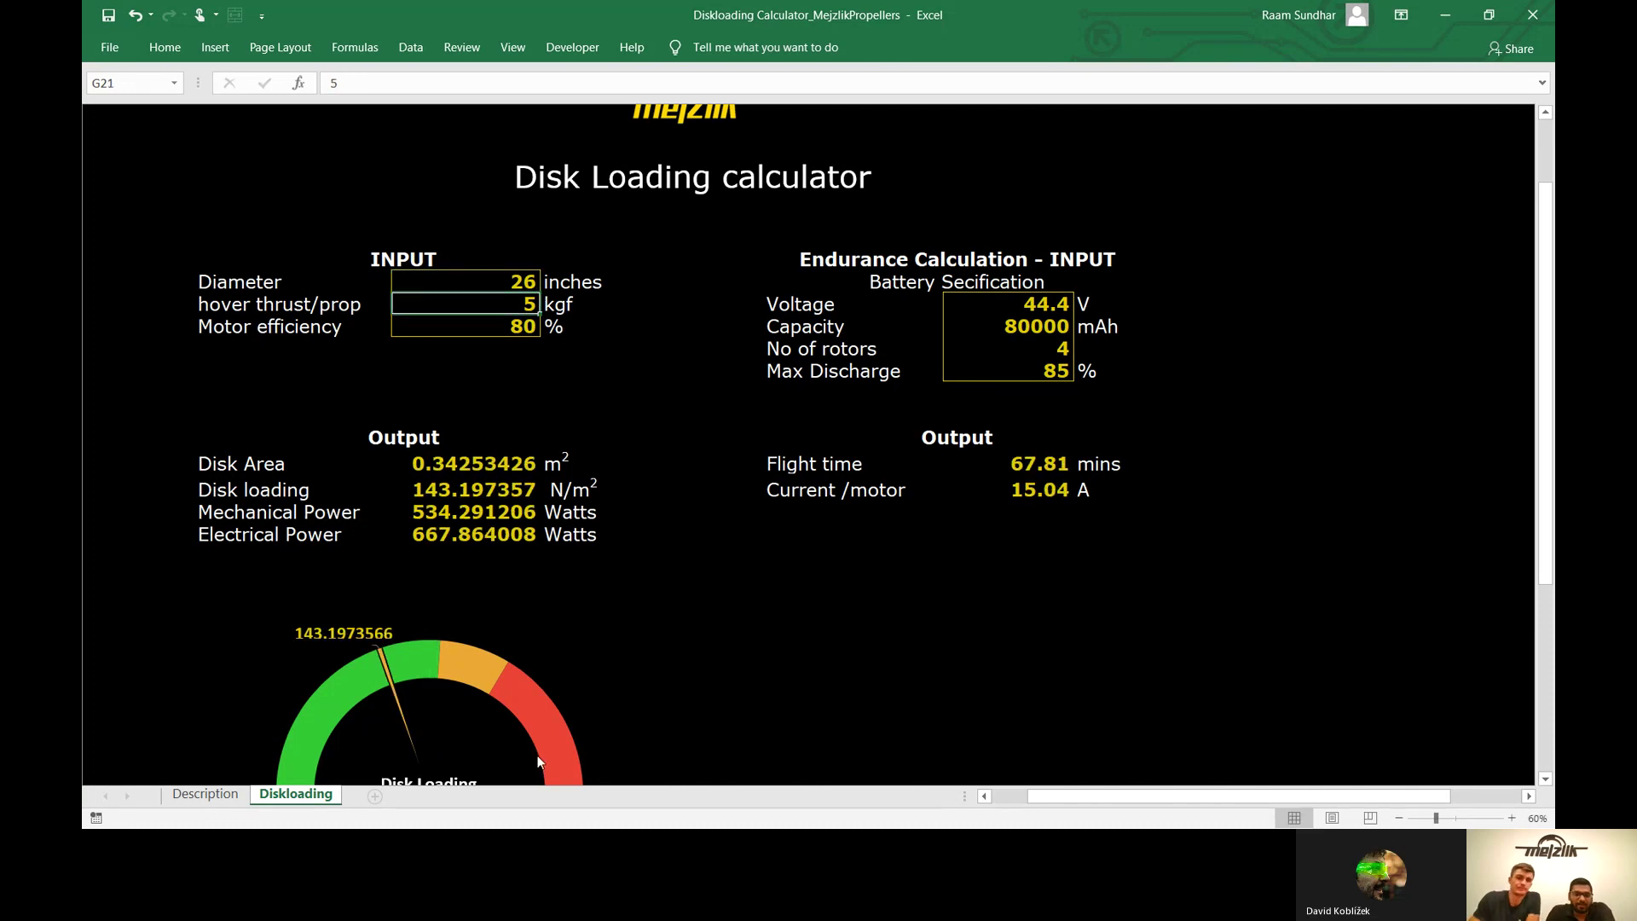
key("alt+Tab")
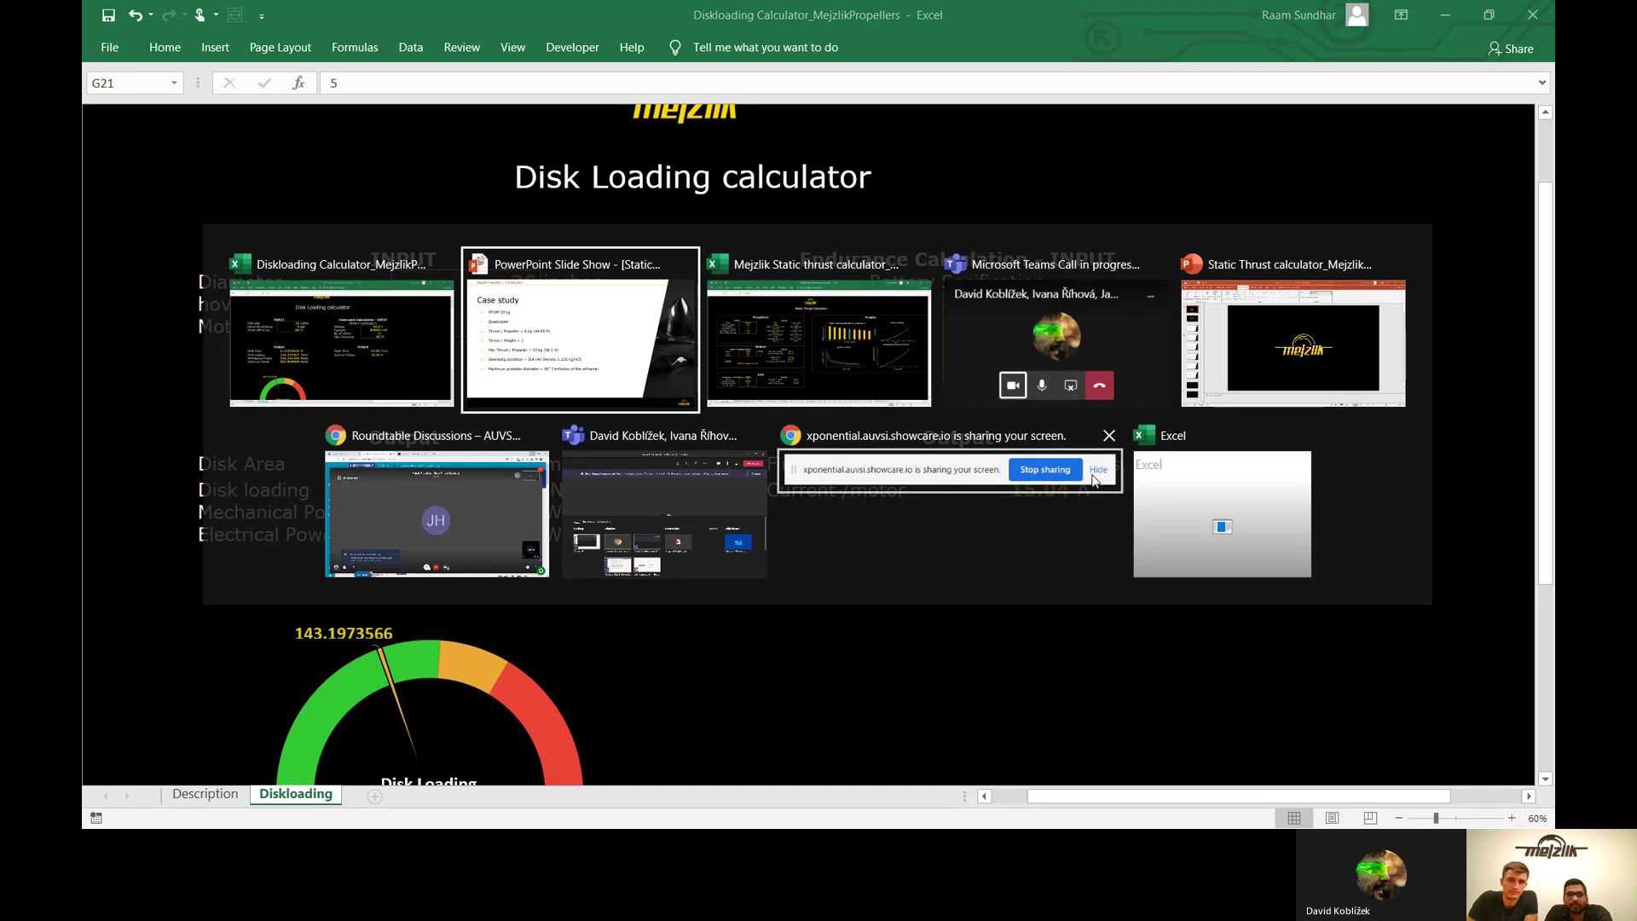
- In the slide show, advance to the Propeller Diameter slide comparing 22, 26 and 30-inch propellers
left_click(582, 365)
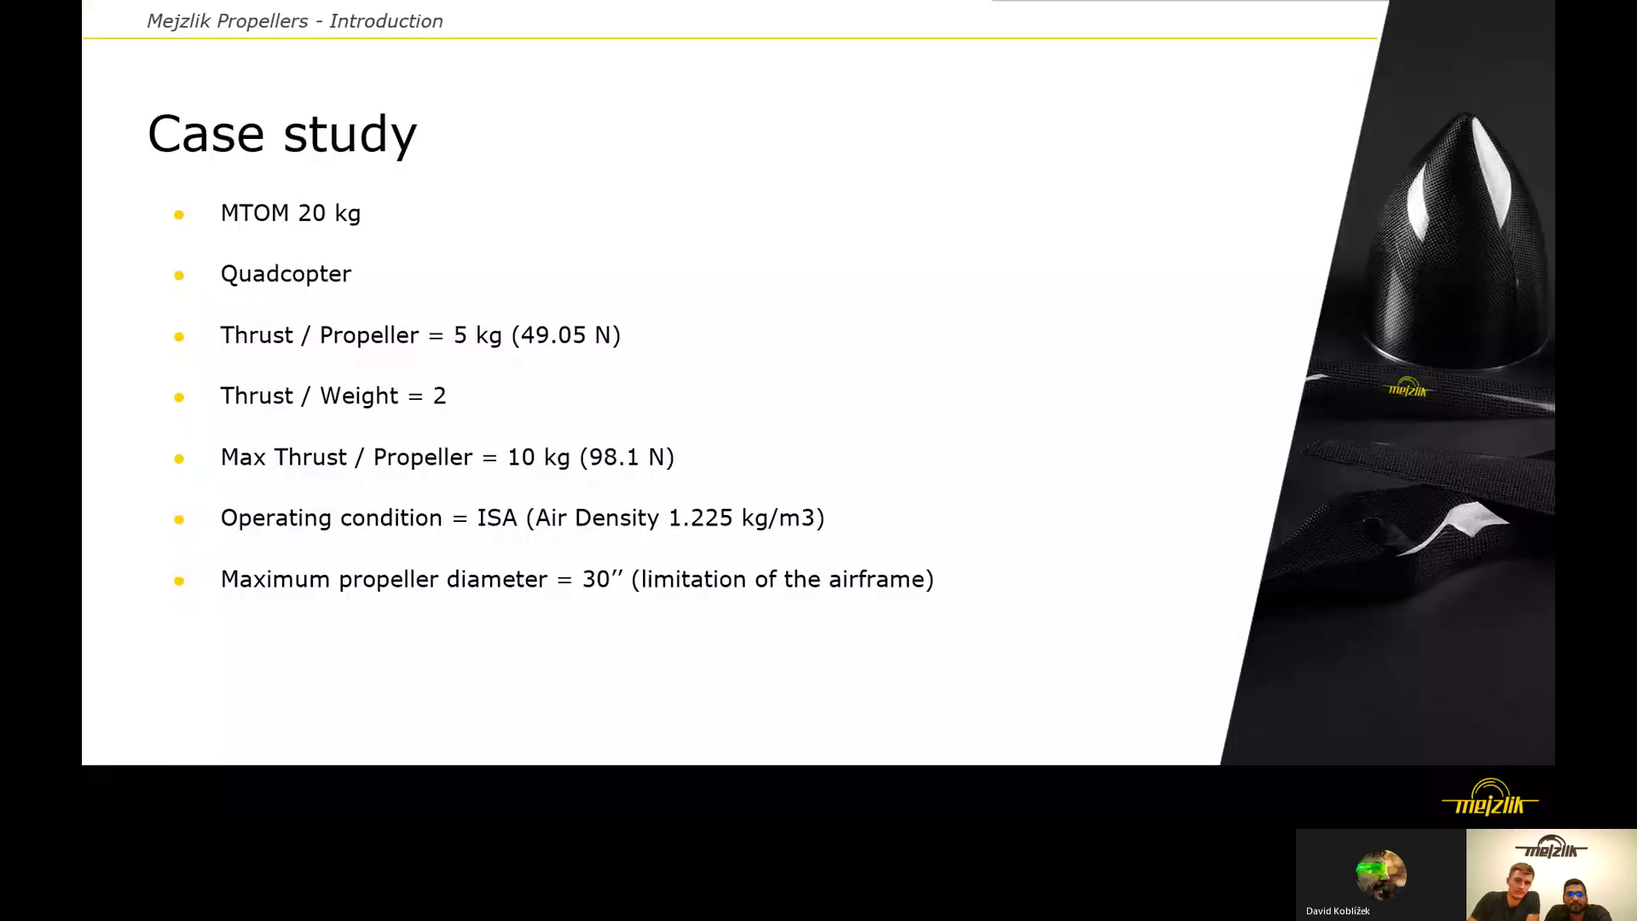
left_click(524, 441)
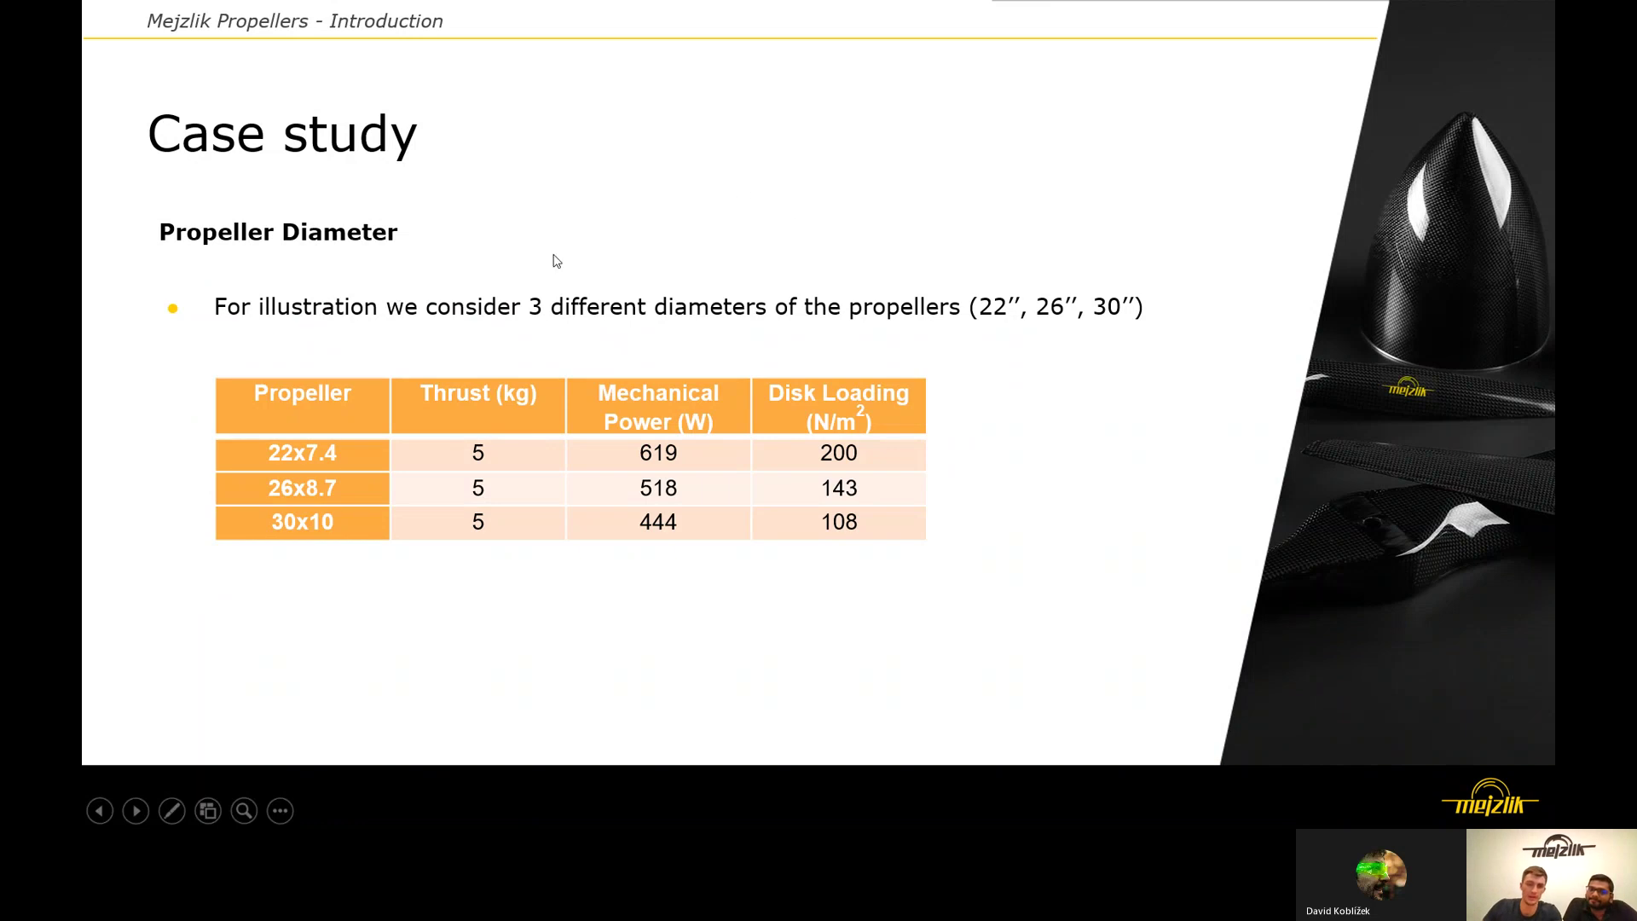
key("alt+Tab")
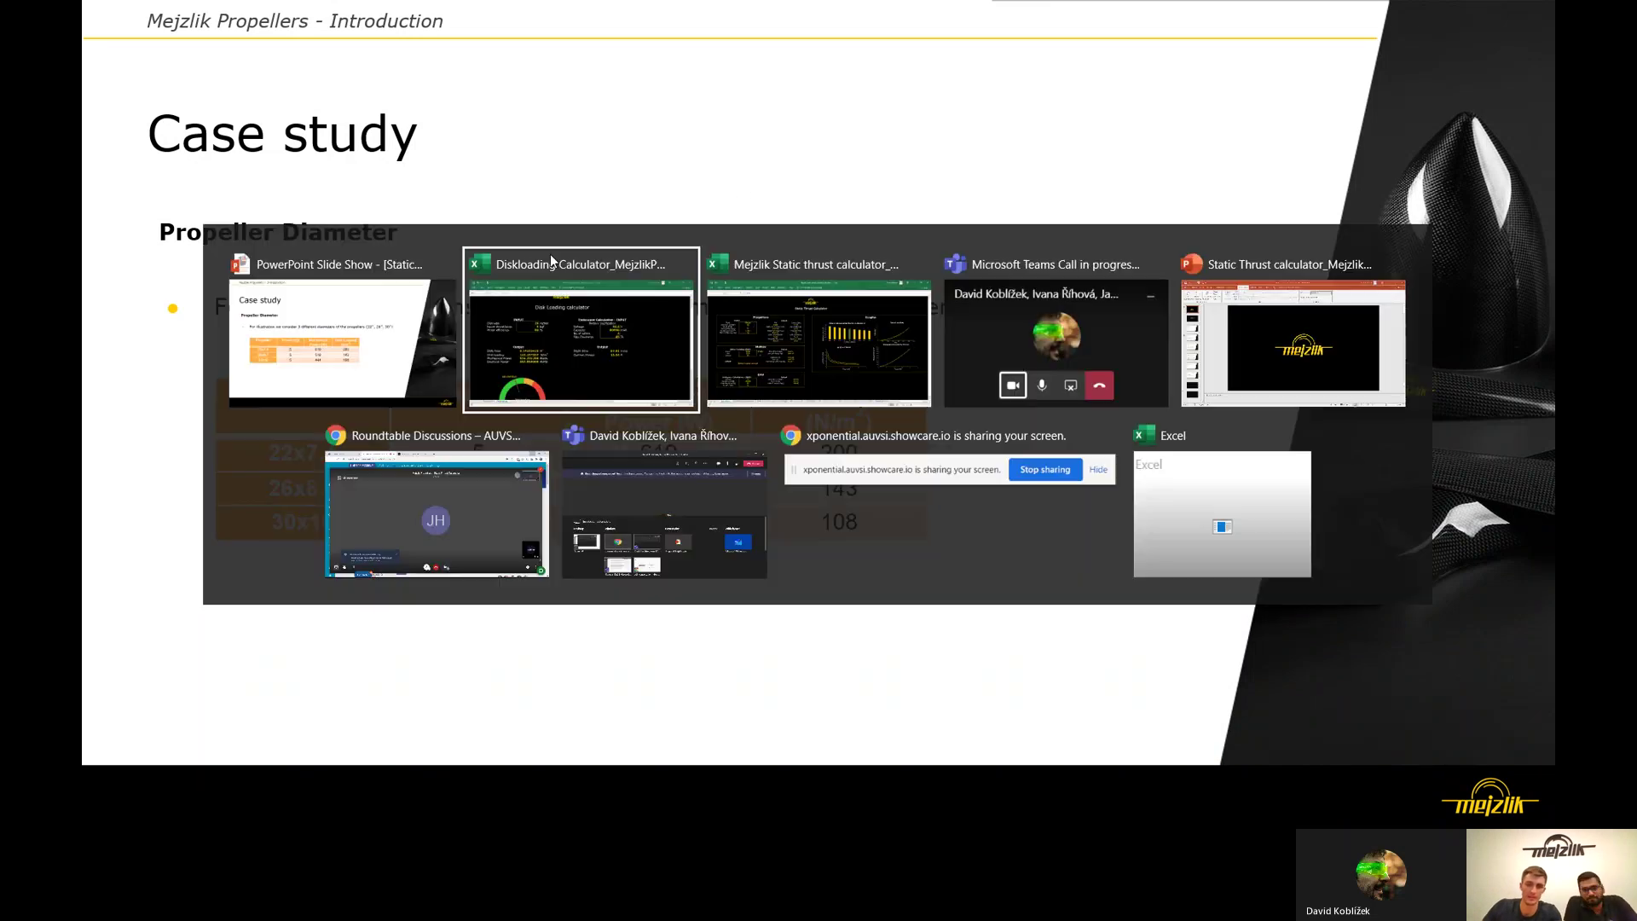
- Bring the Static Thrust Calculator forward and select the Diameter cell E22
left_click(786, 358)
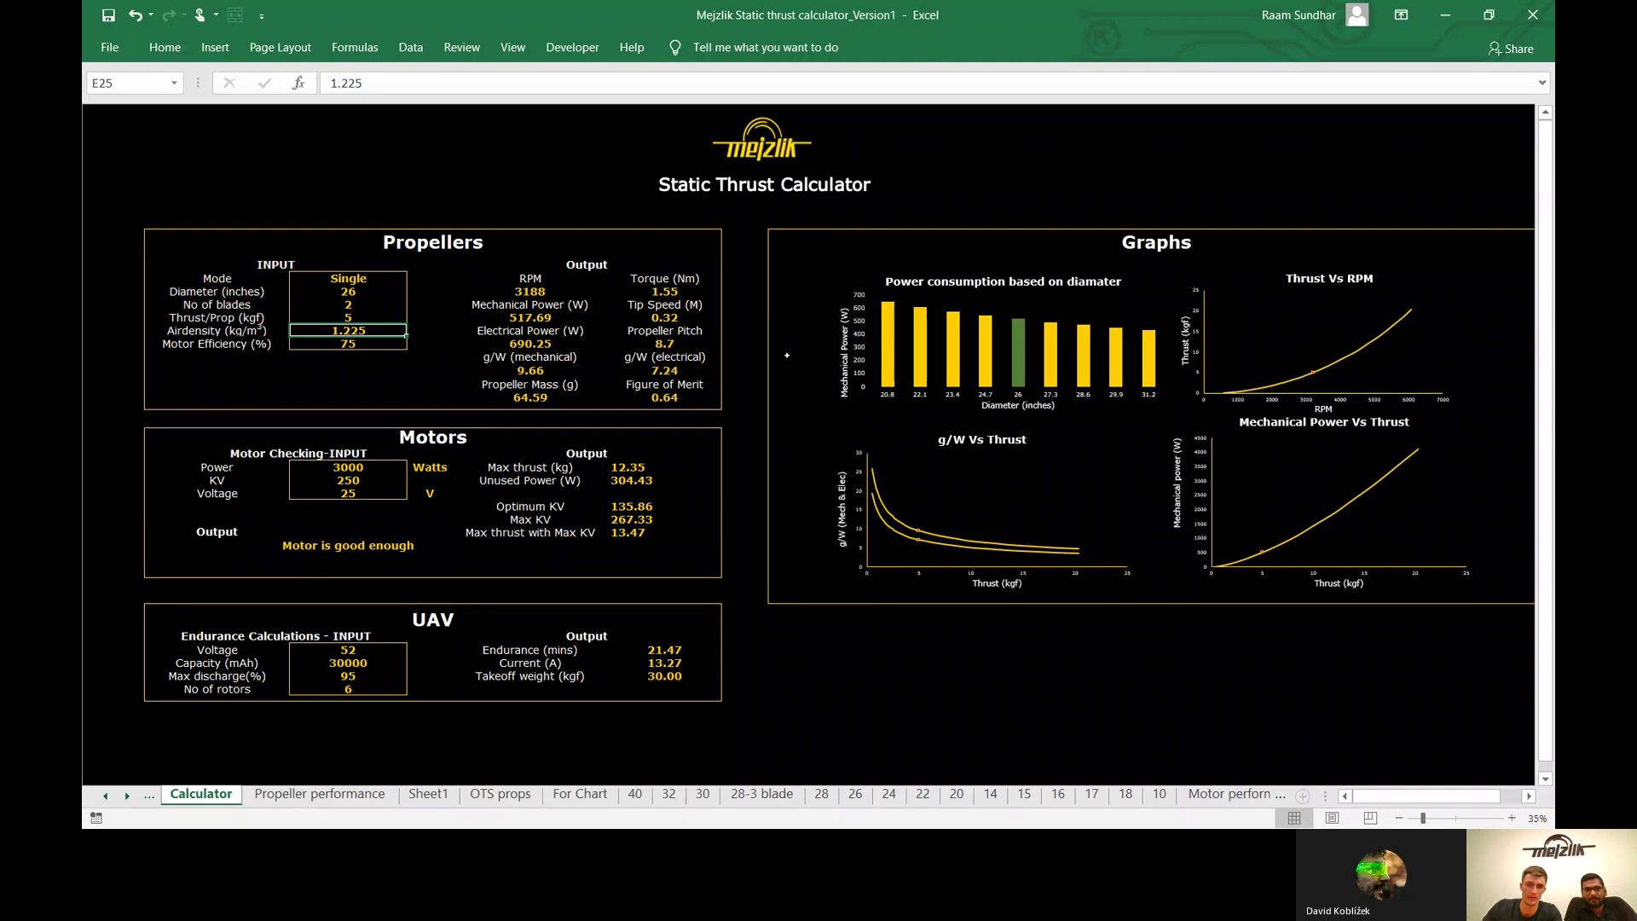
key("alt")
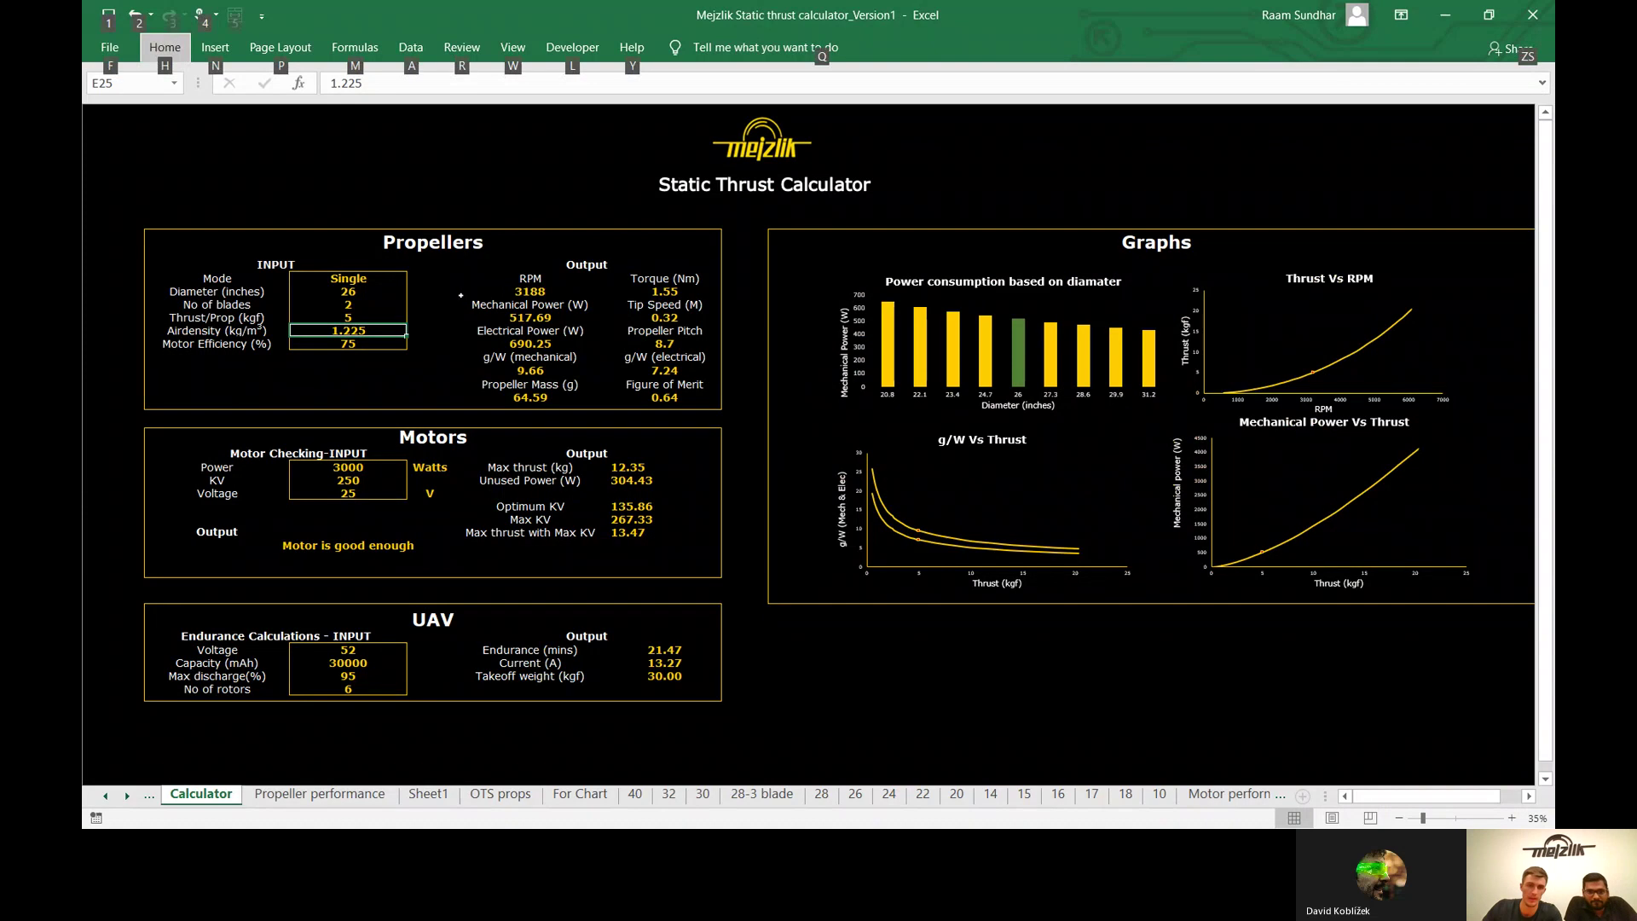
left_click(352, 291)
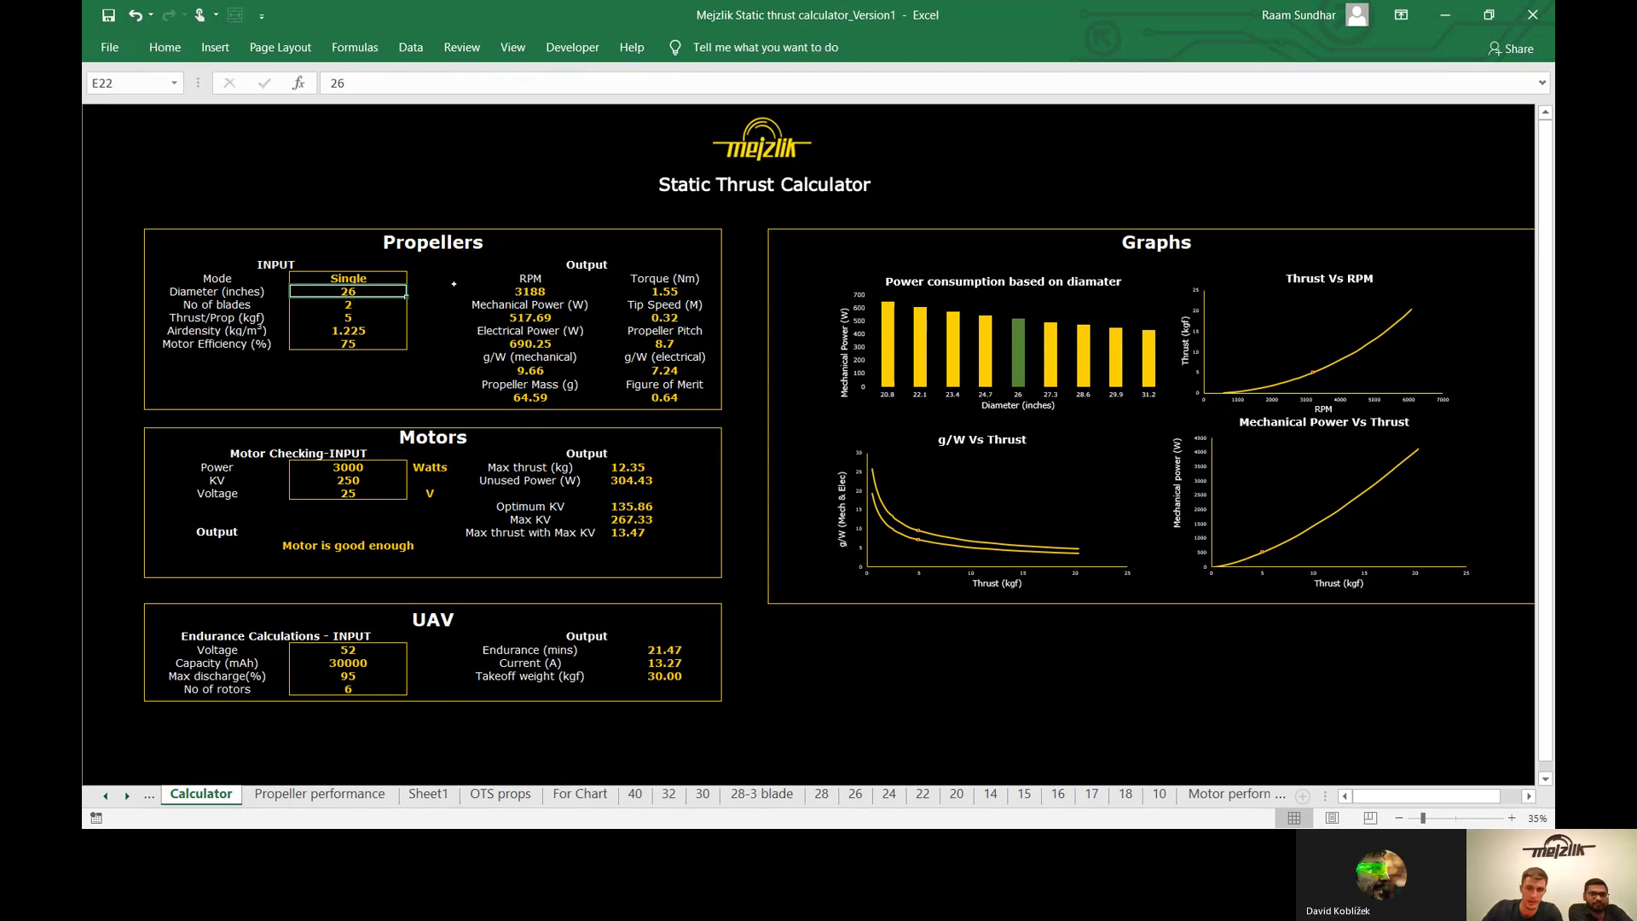
- Change the calculator's diameter to 22 inches, then select the Airdensity cell E25
type("22")
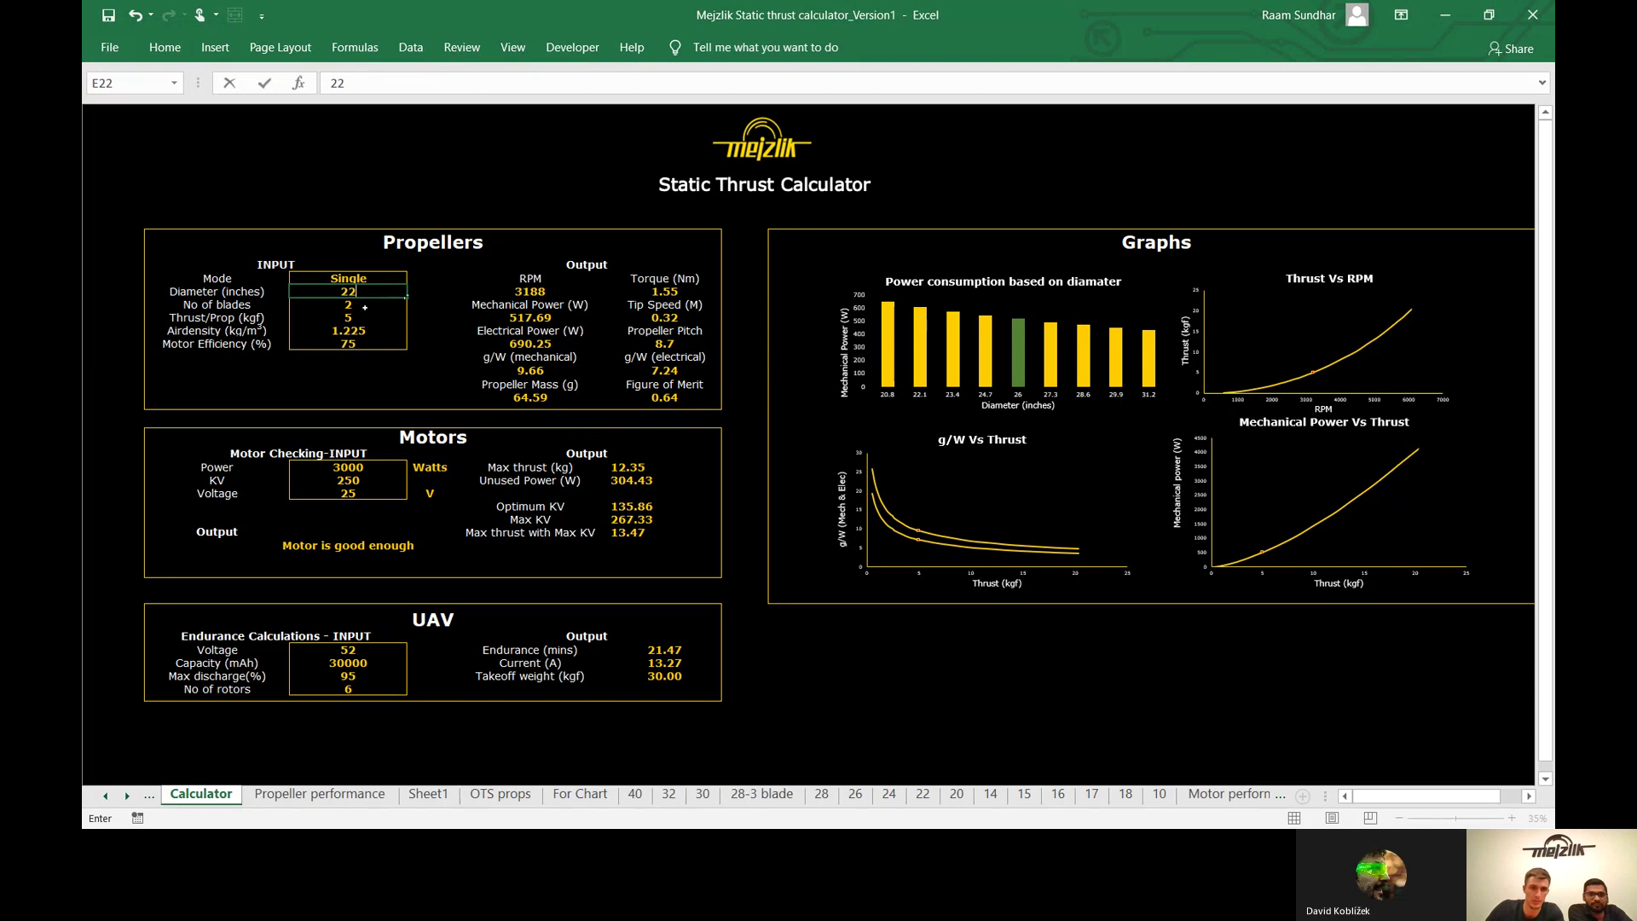
left_click(356, 317)
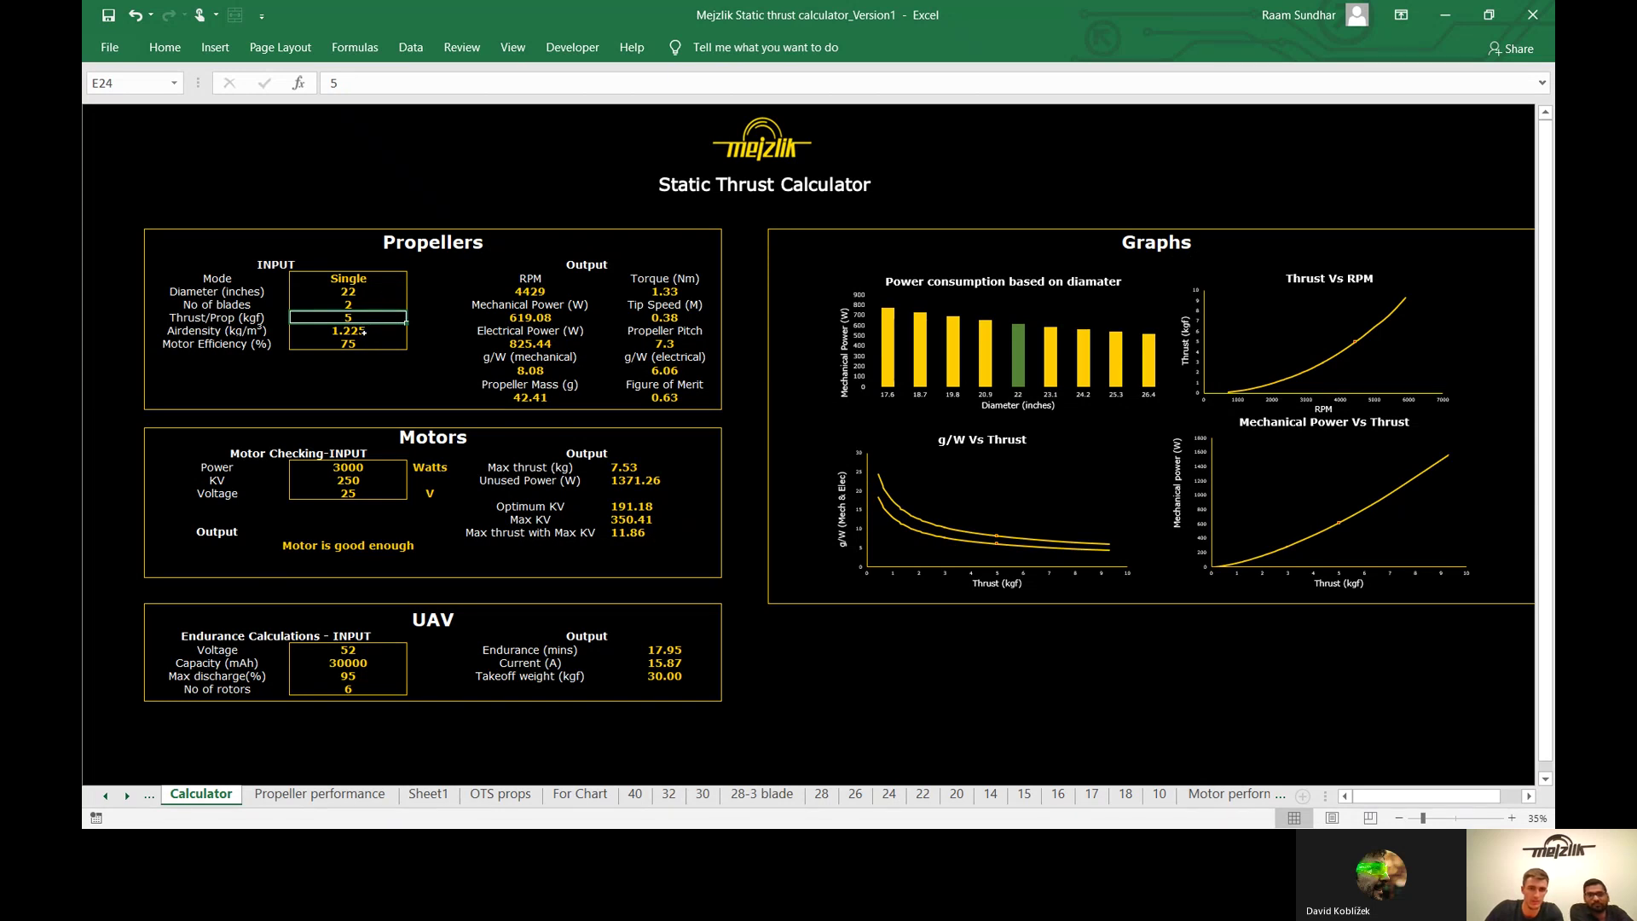
left_click(363, 332)
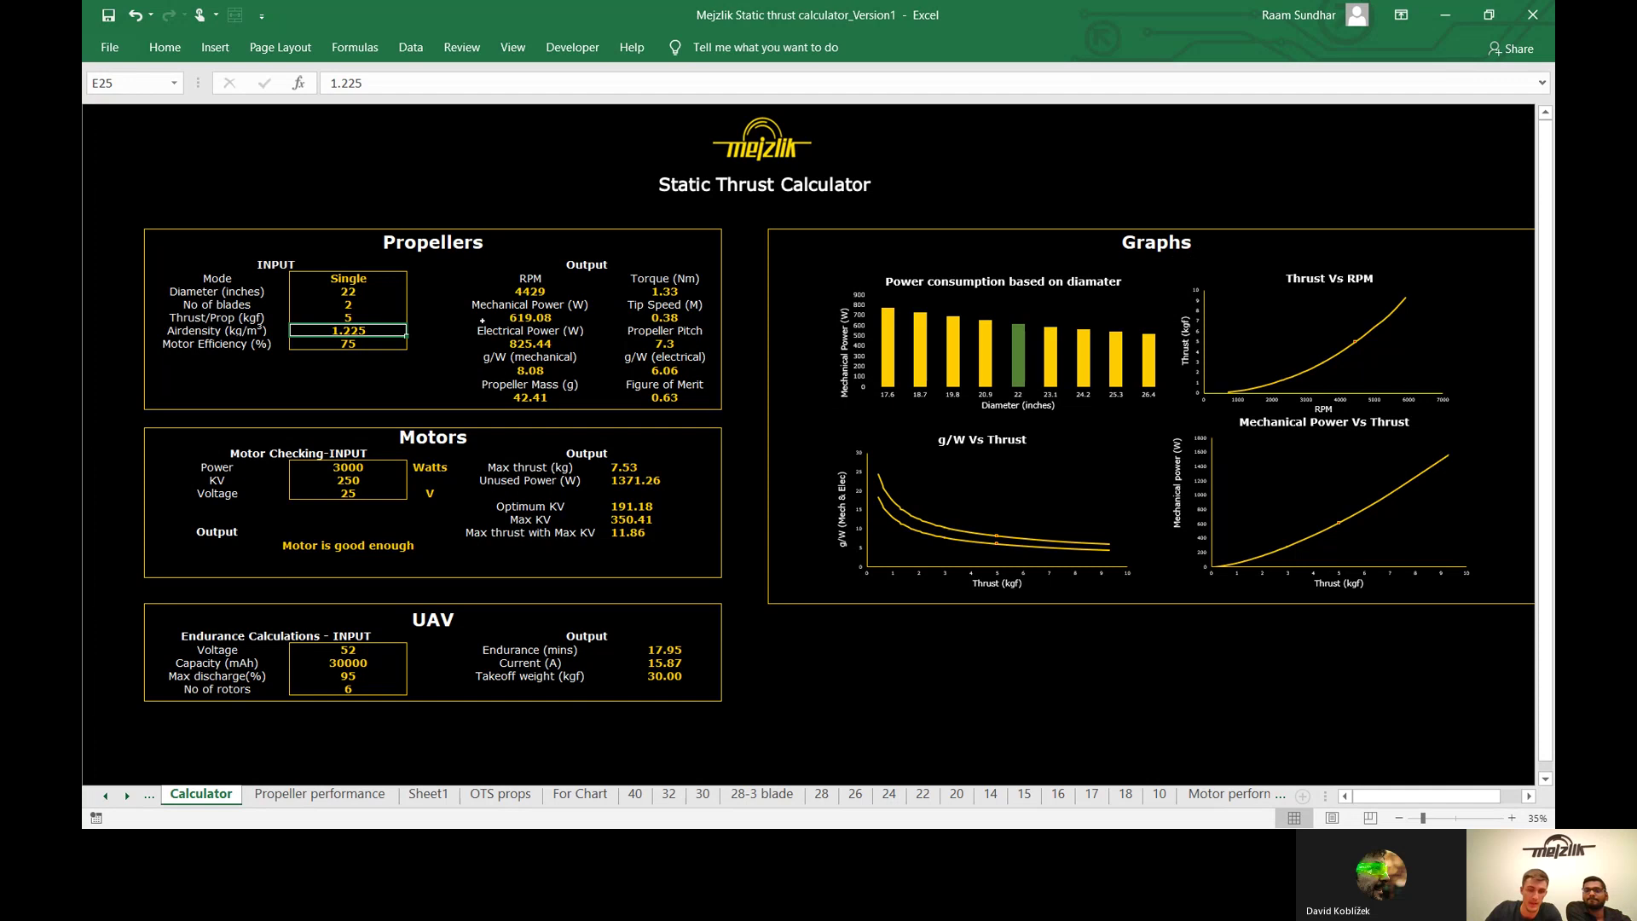
key("alt+Tab")
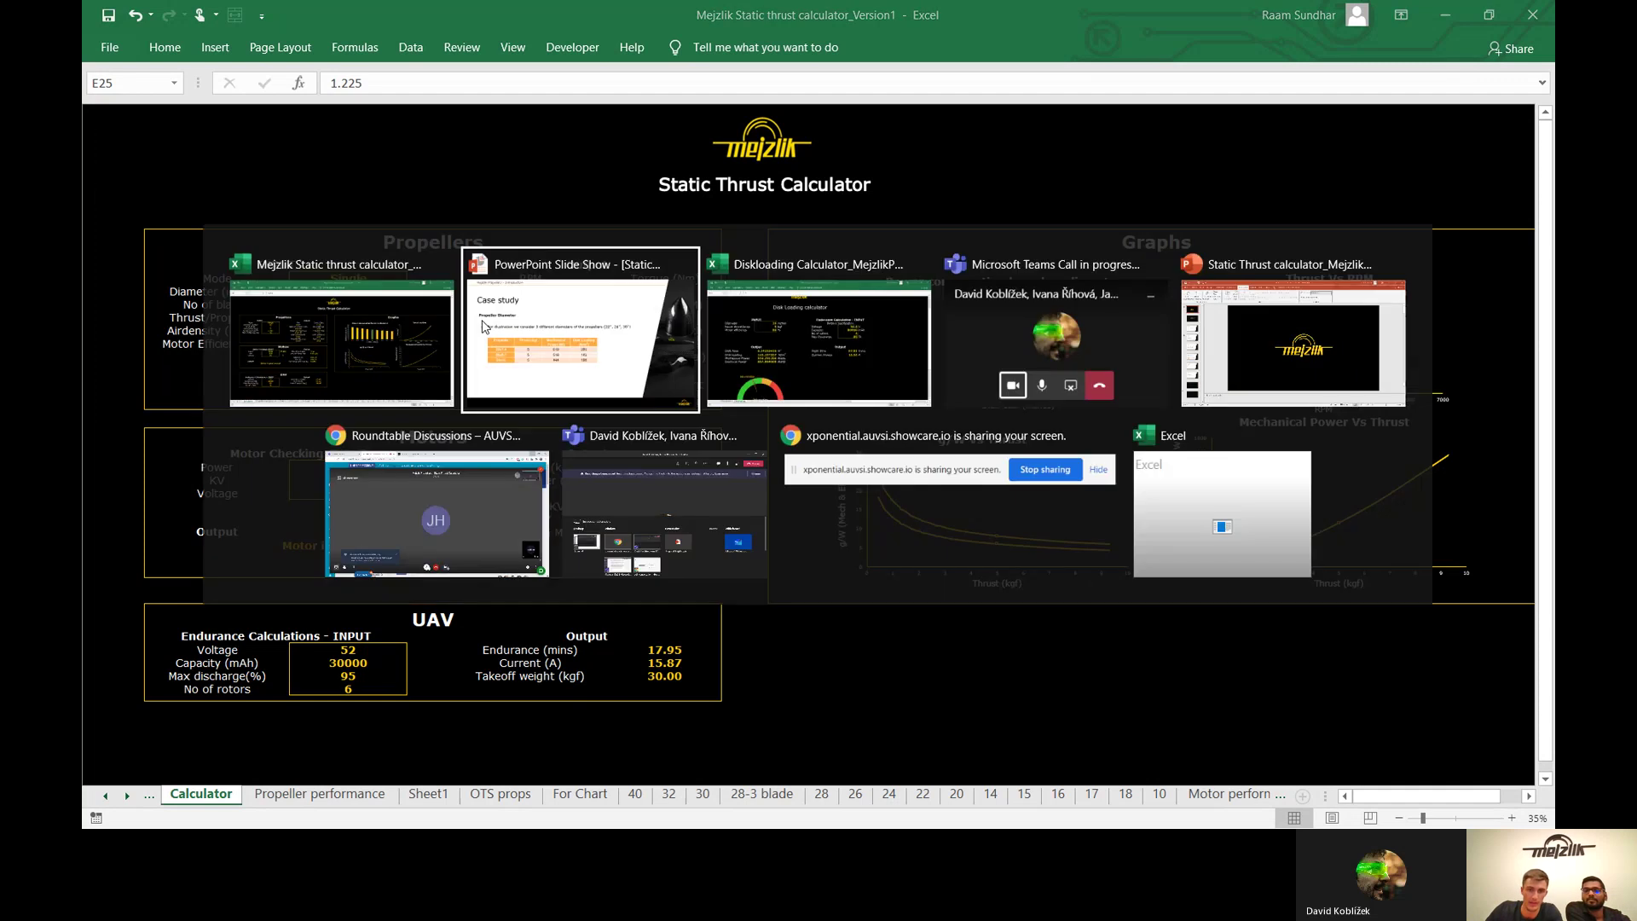
- Return to the slide show and advance to the Motor Selection slide with the 10 kg thrust table
left_click(549, 329)
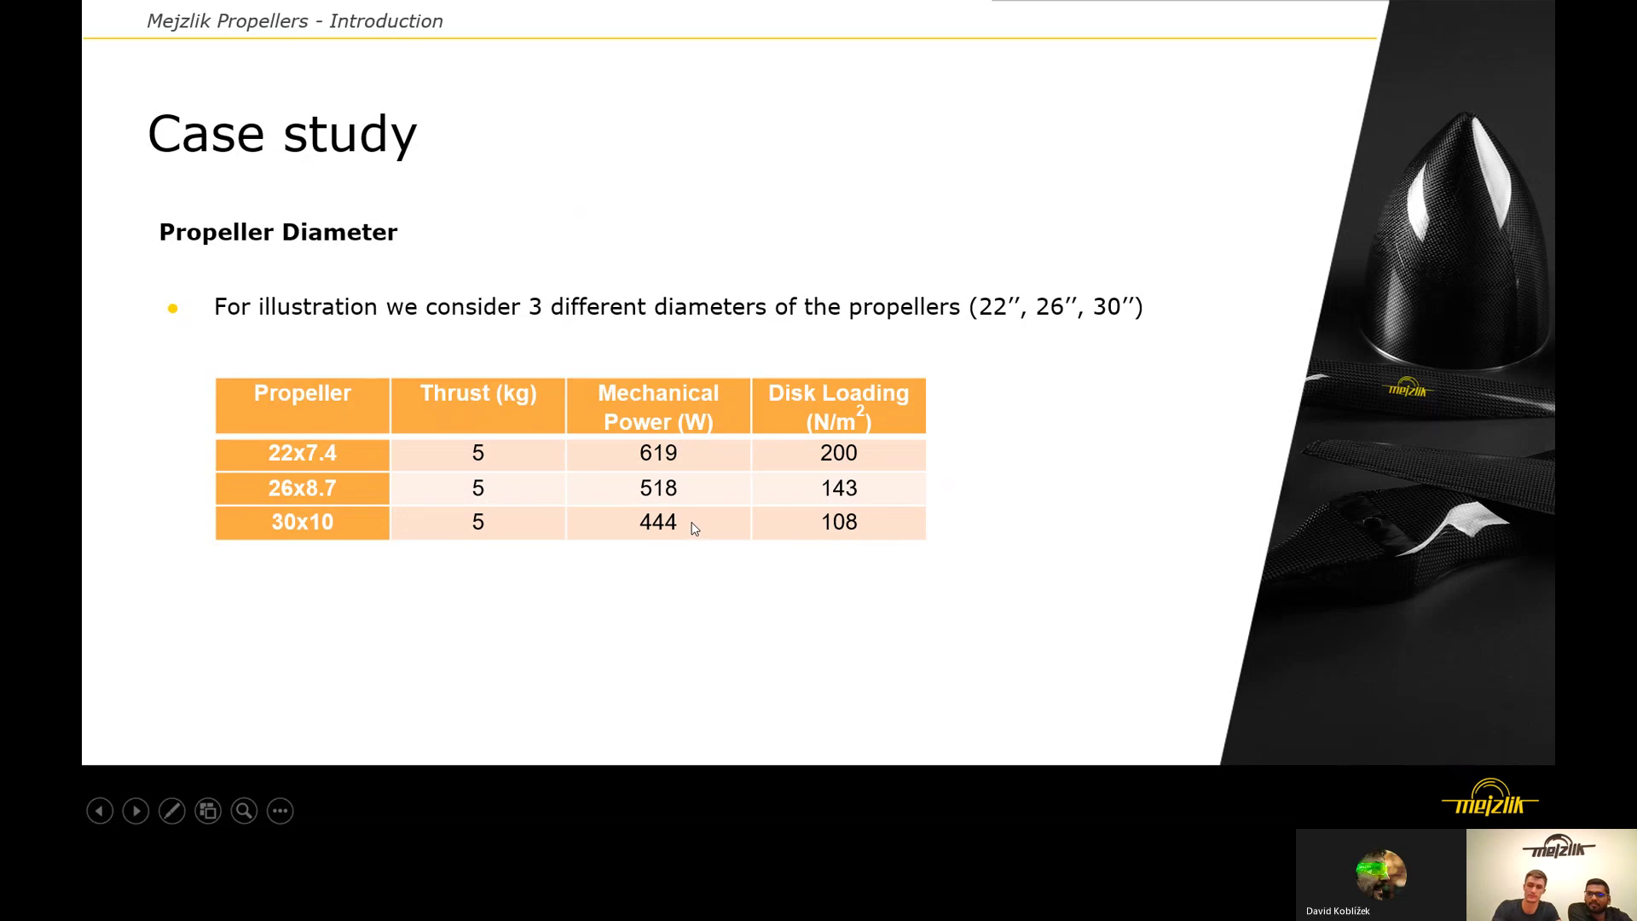
key("Right")
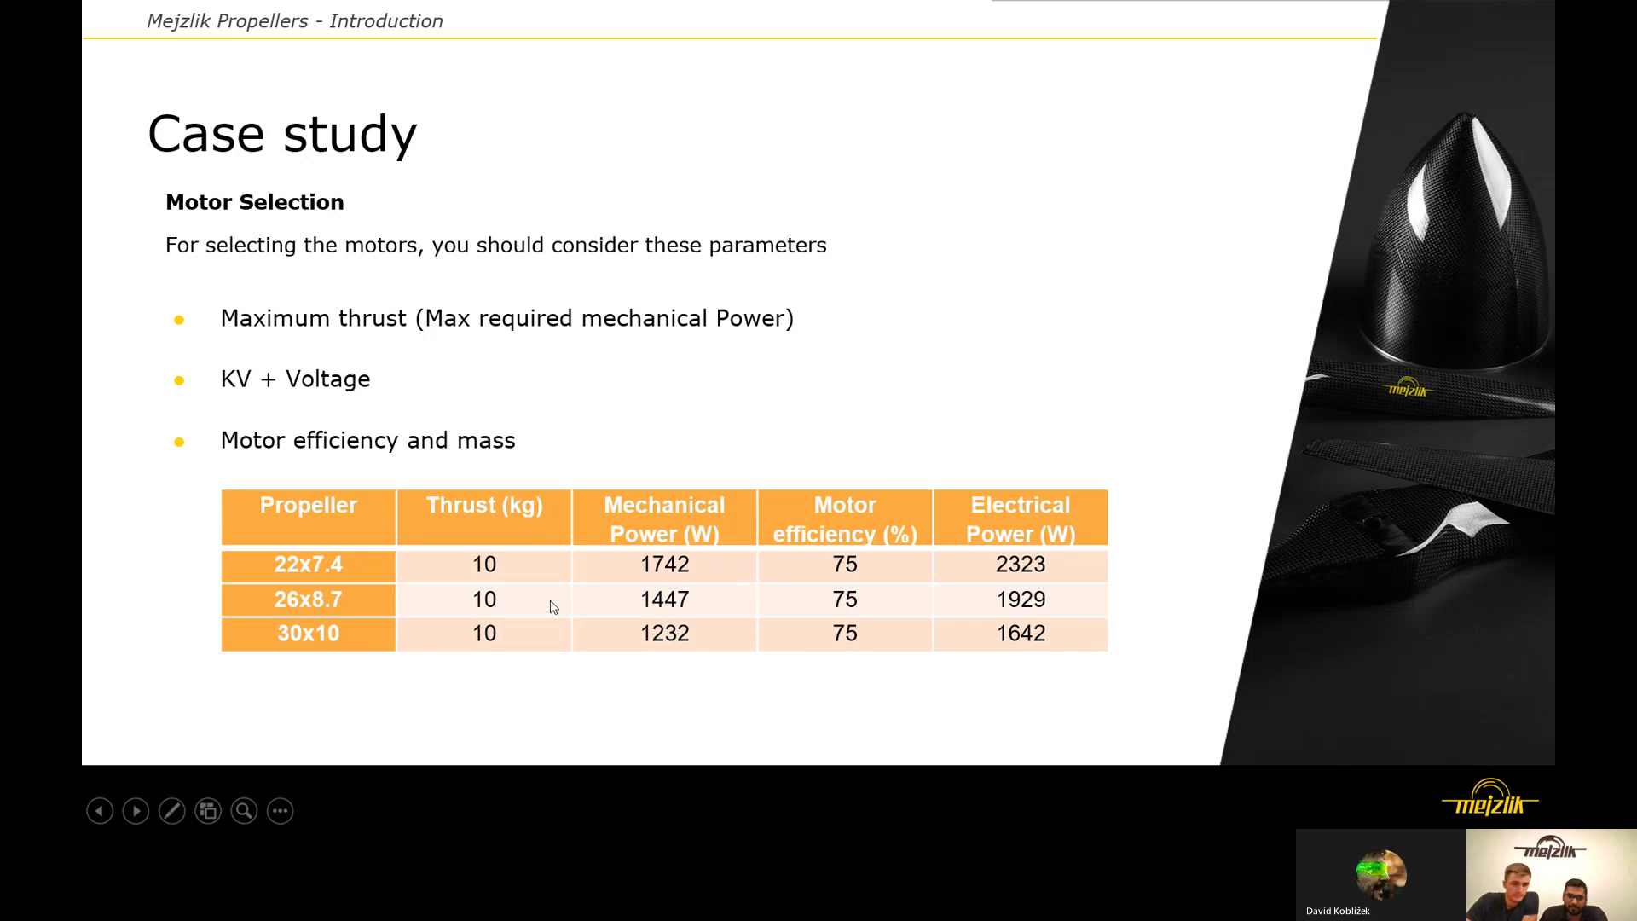
- Back in the calculator, set Diameter to 26 inches and Thrust/Prop to 10 kgf
key("alt+Tab")
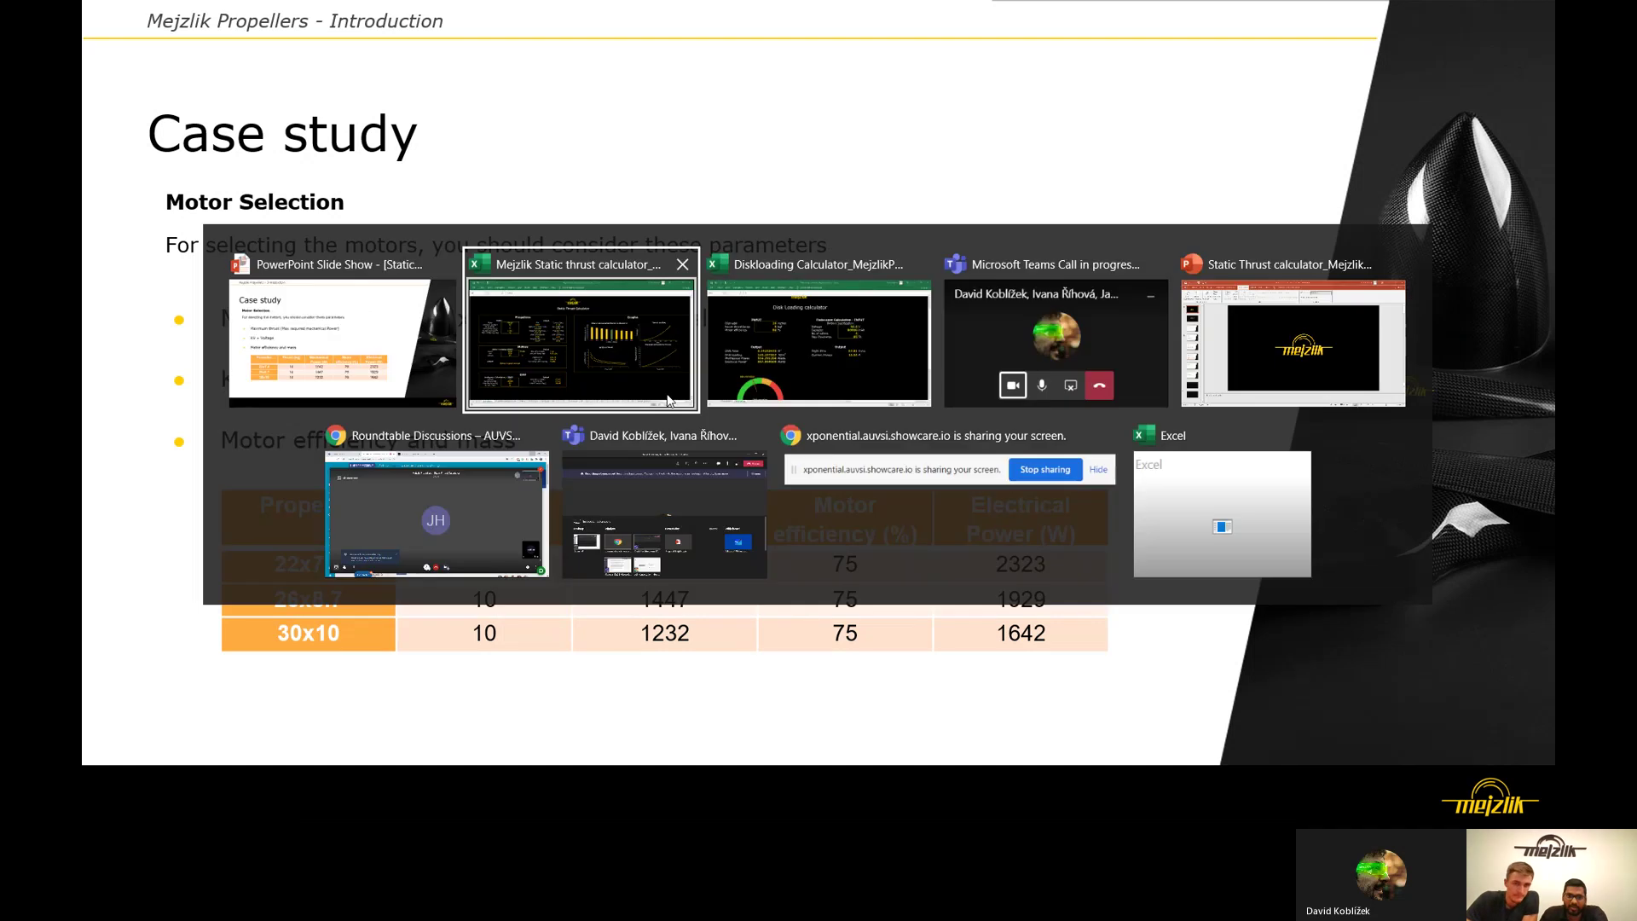
left_click(653, 360)
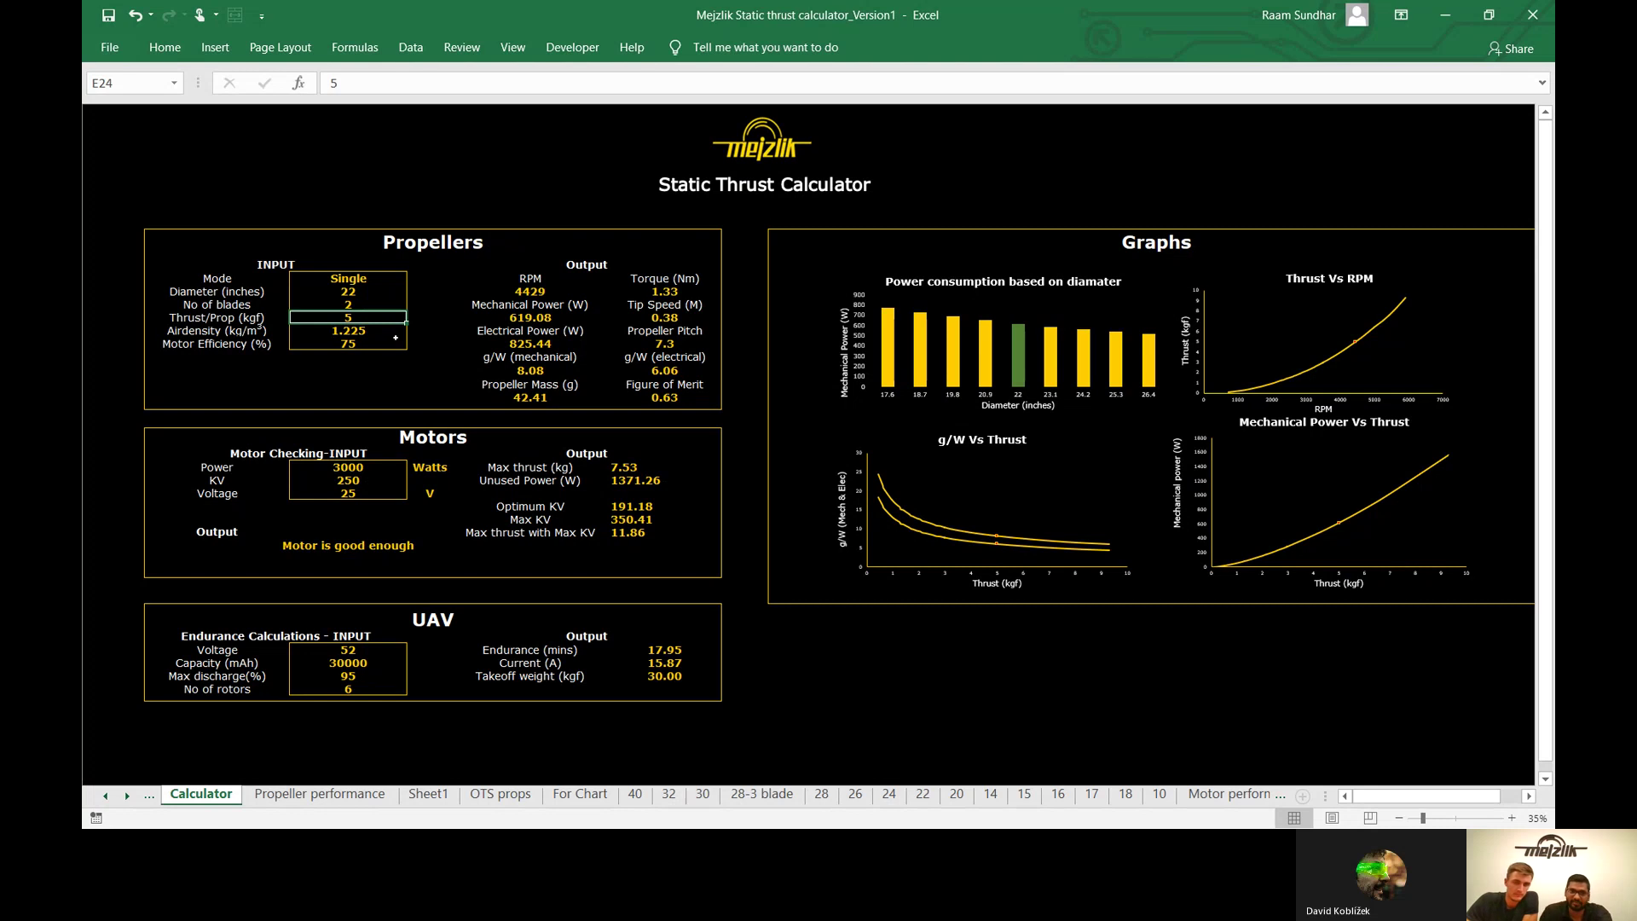
left_click(365, 298)
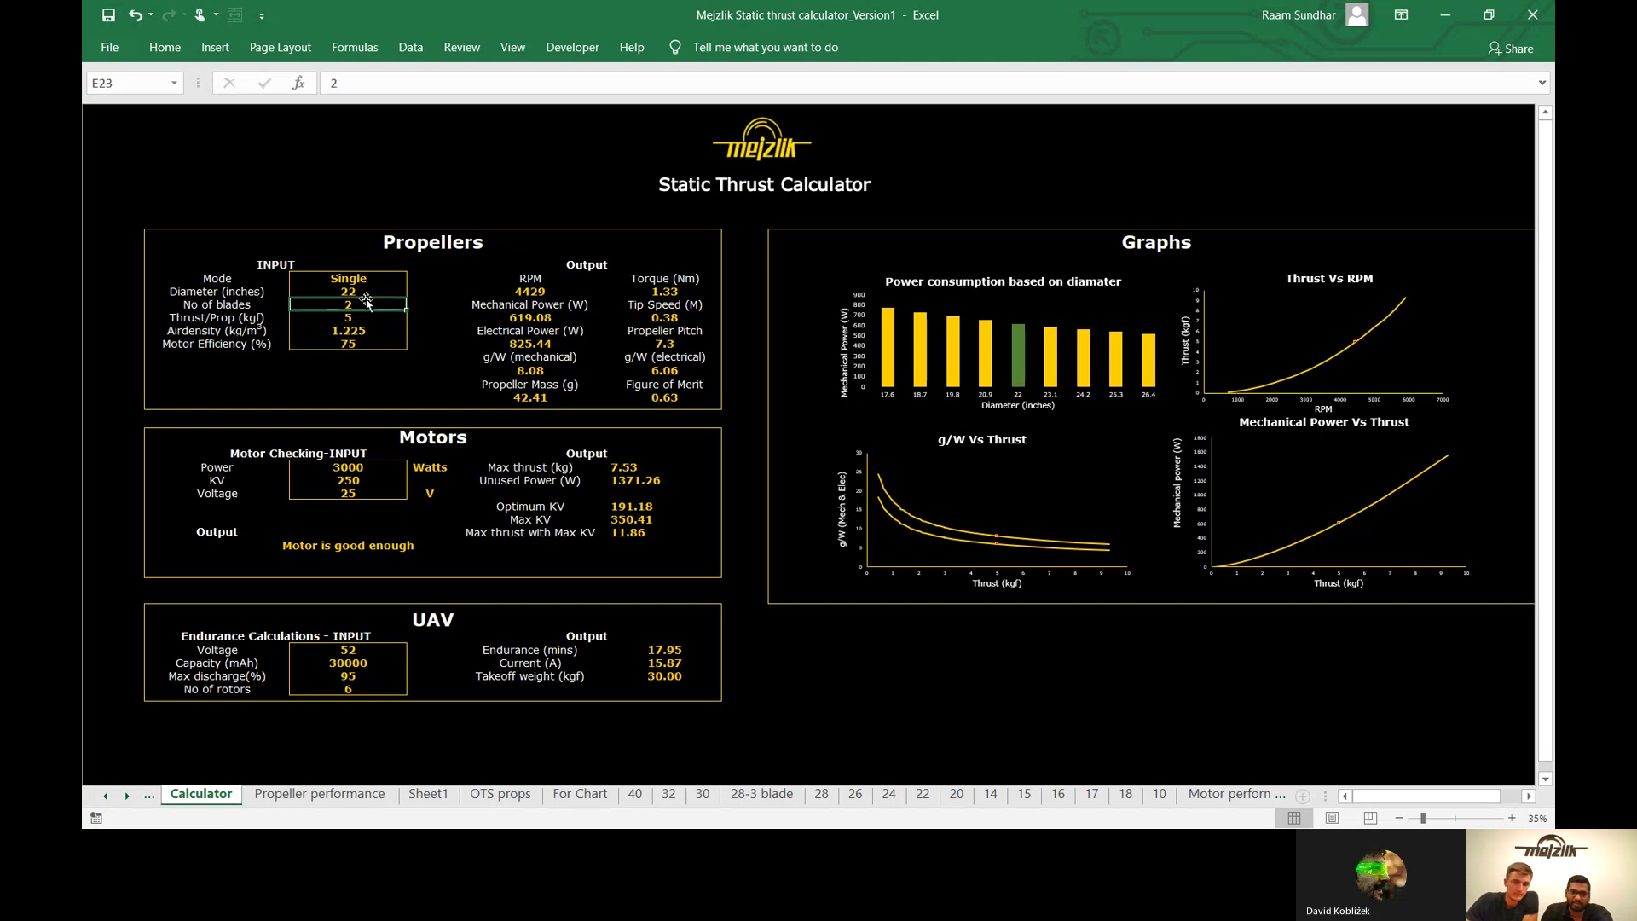
left_click(367, 292)
type("26")
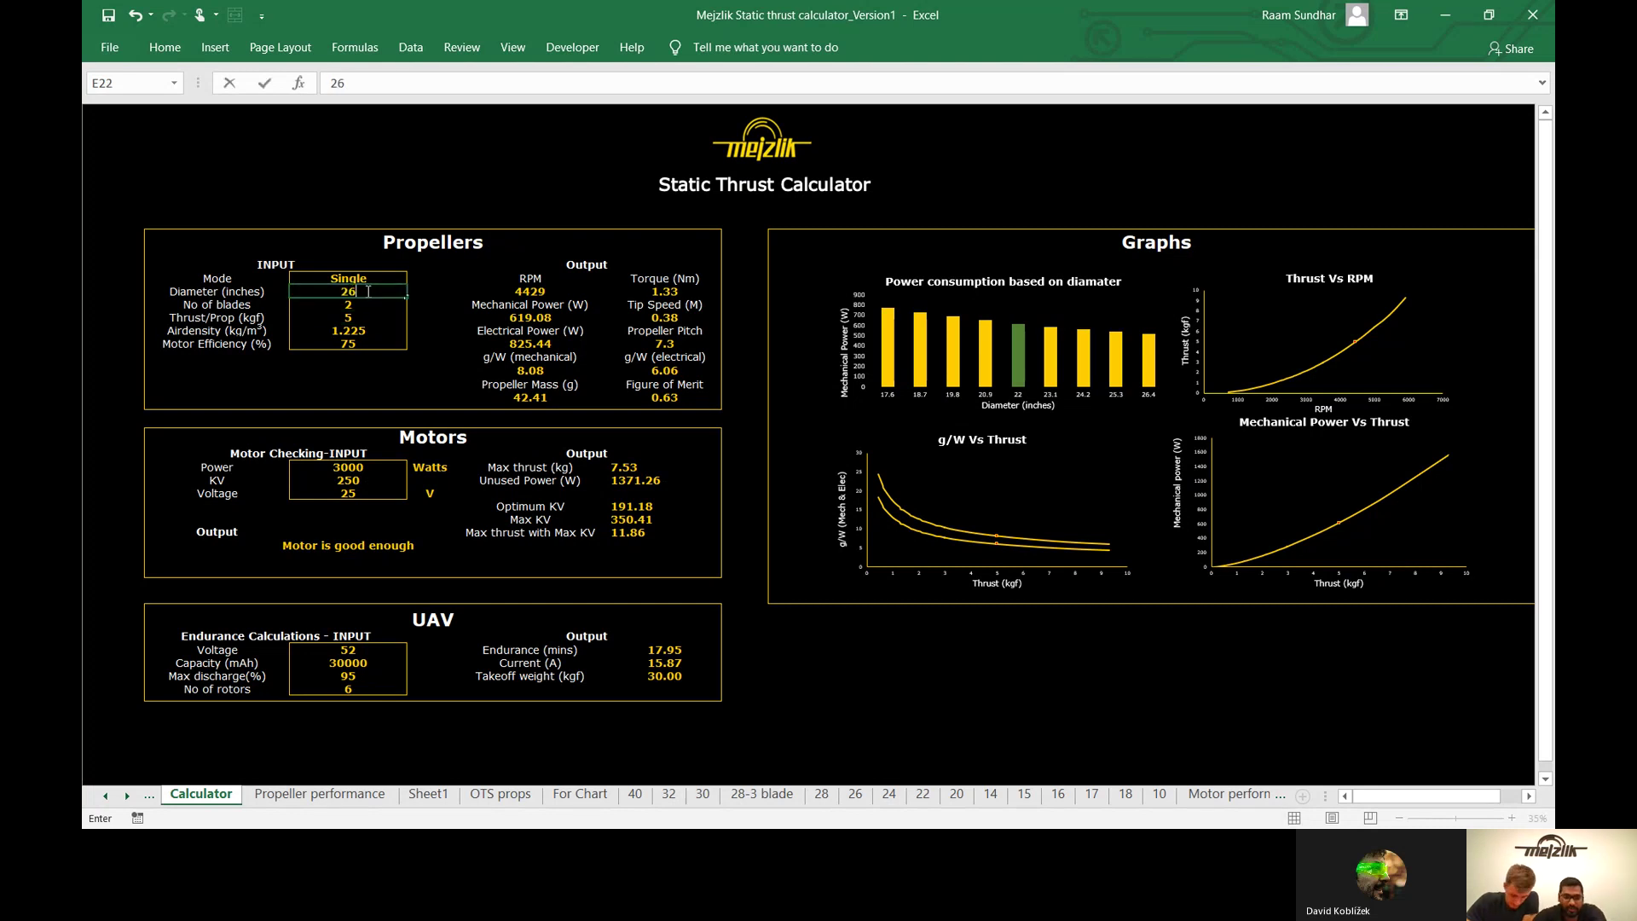
key("Return")
key("Return")
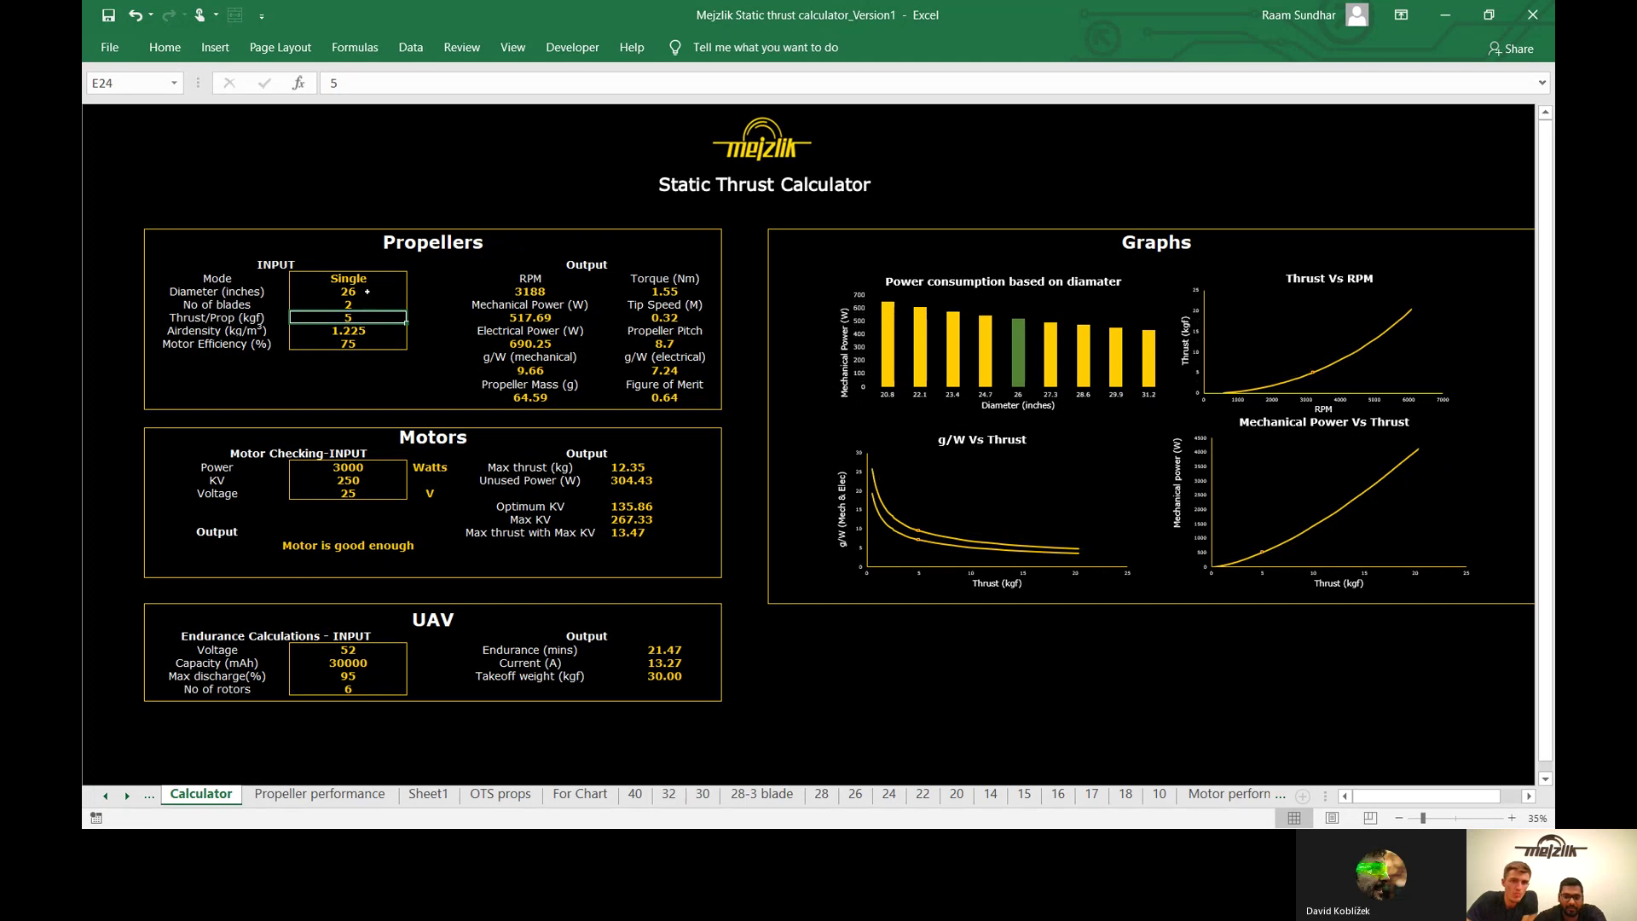
type("10")
key("Return")
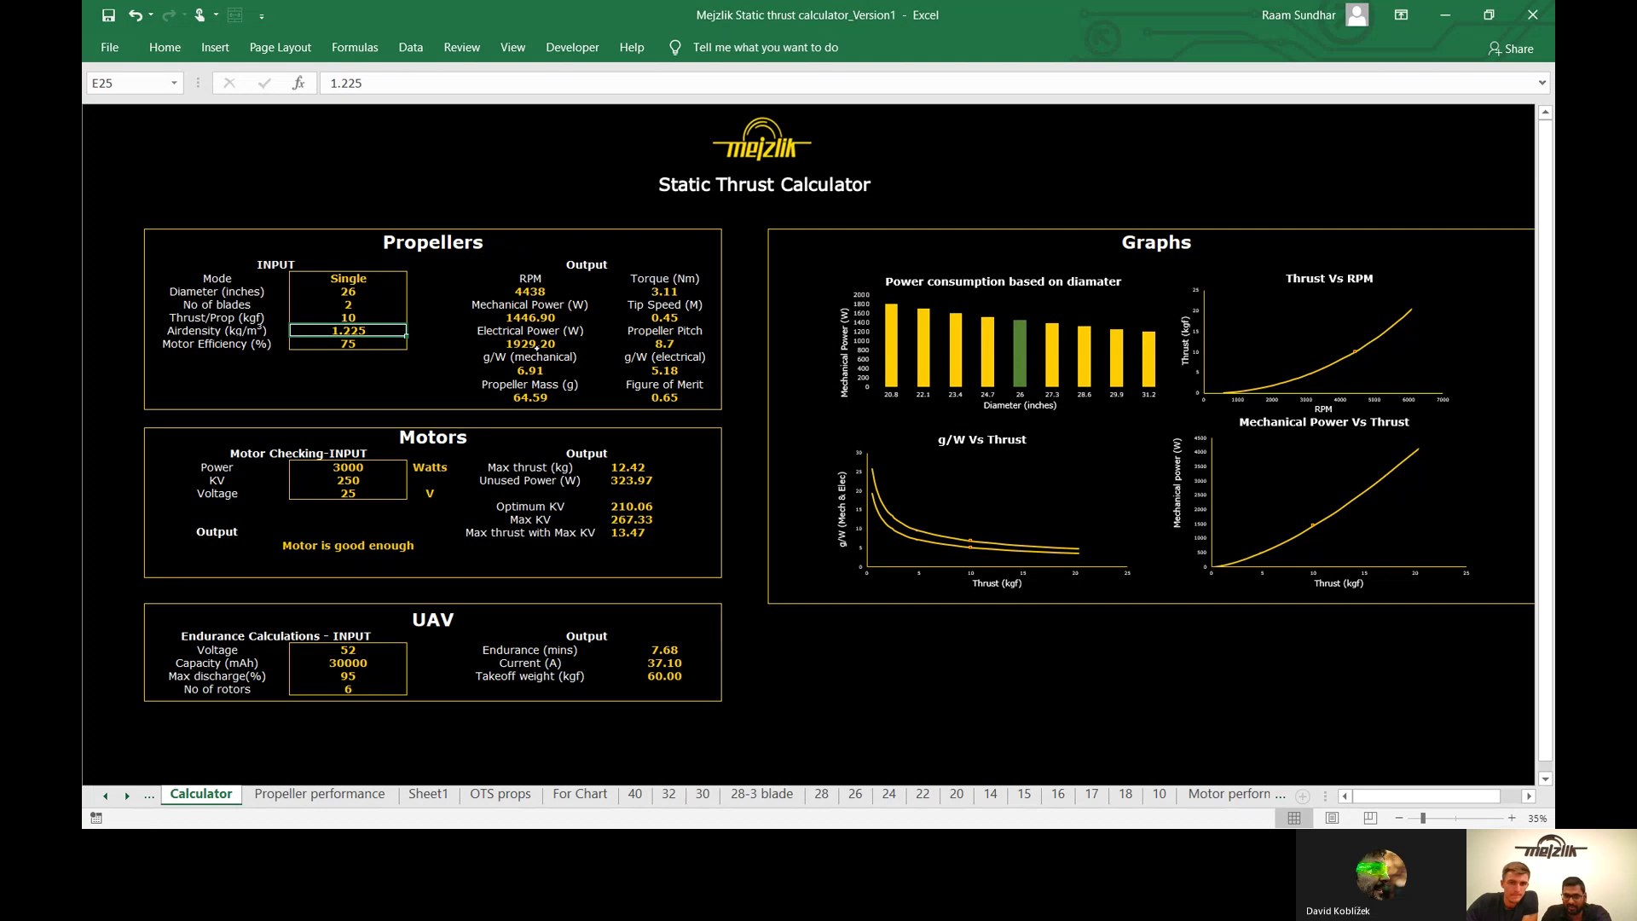
left_click(363, 343)
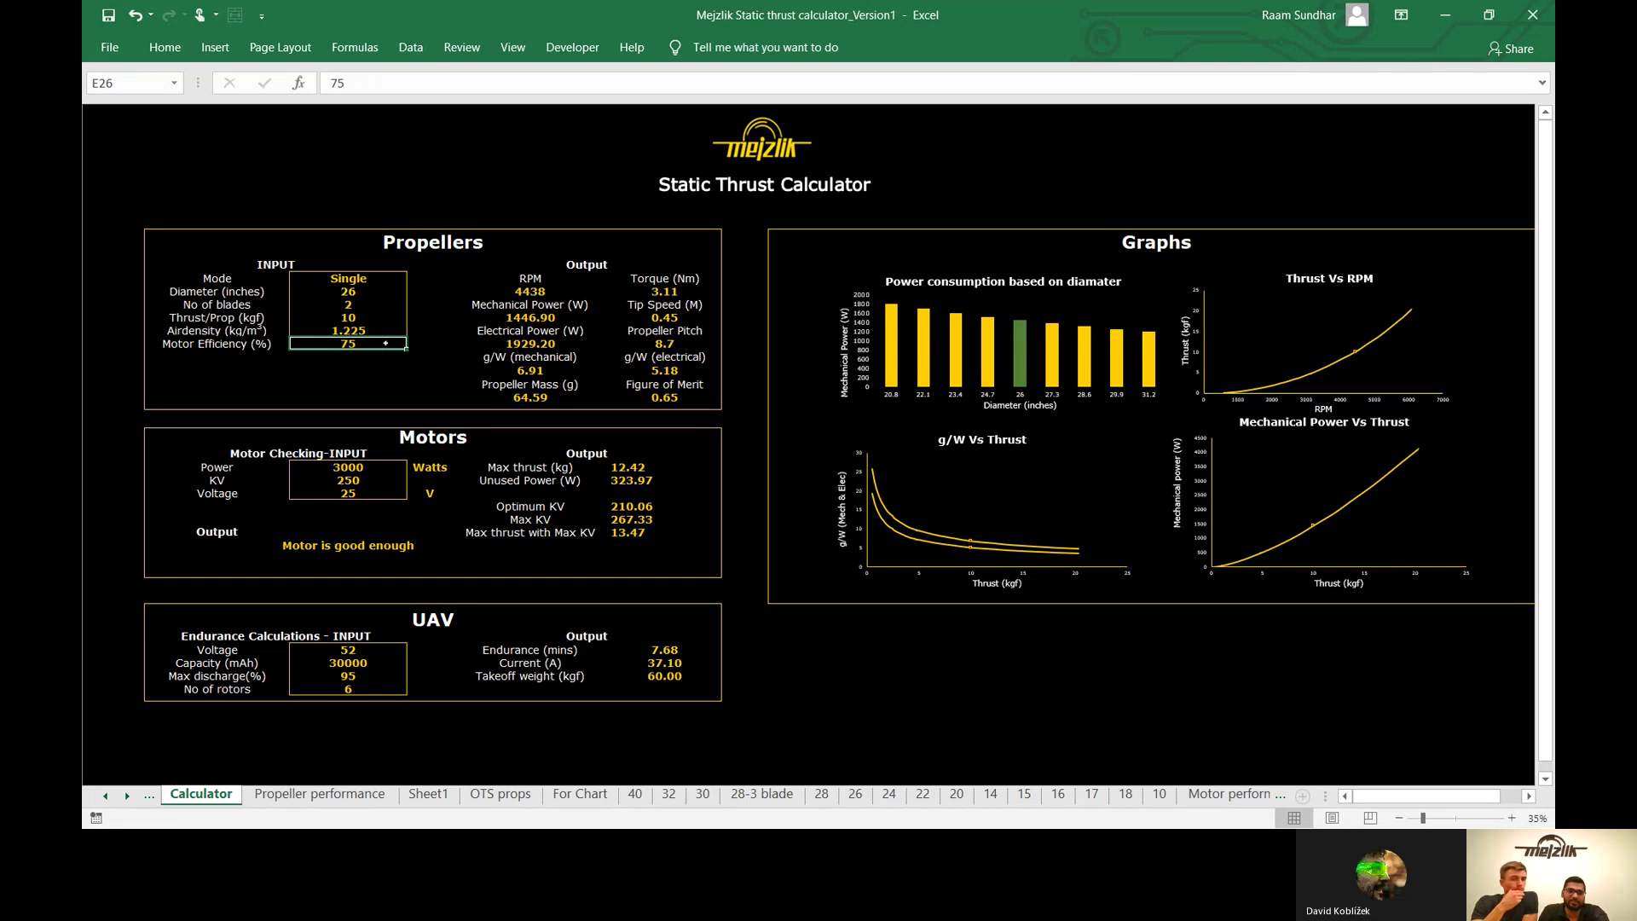
left_click(357, 320)
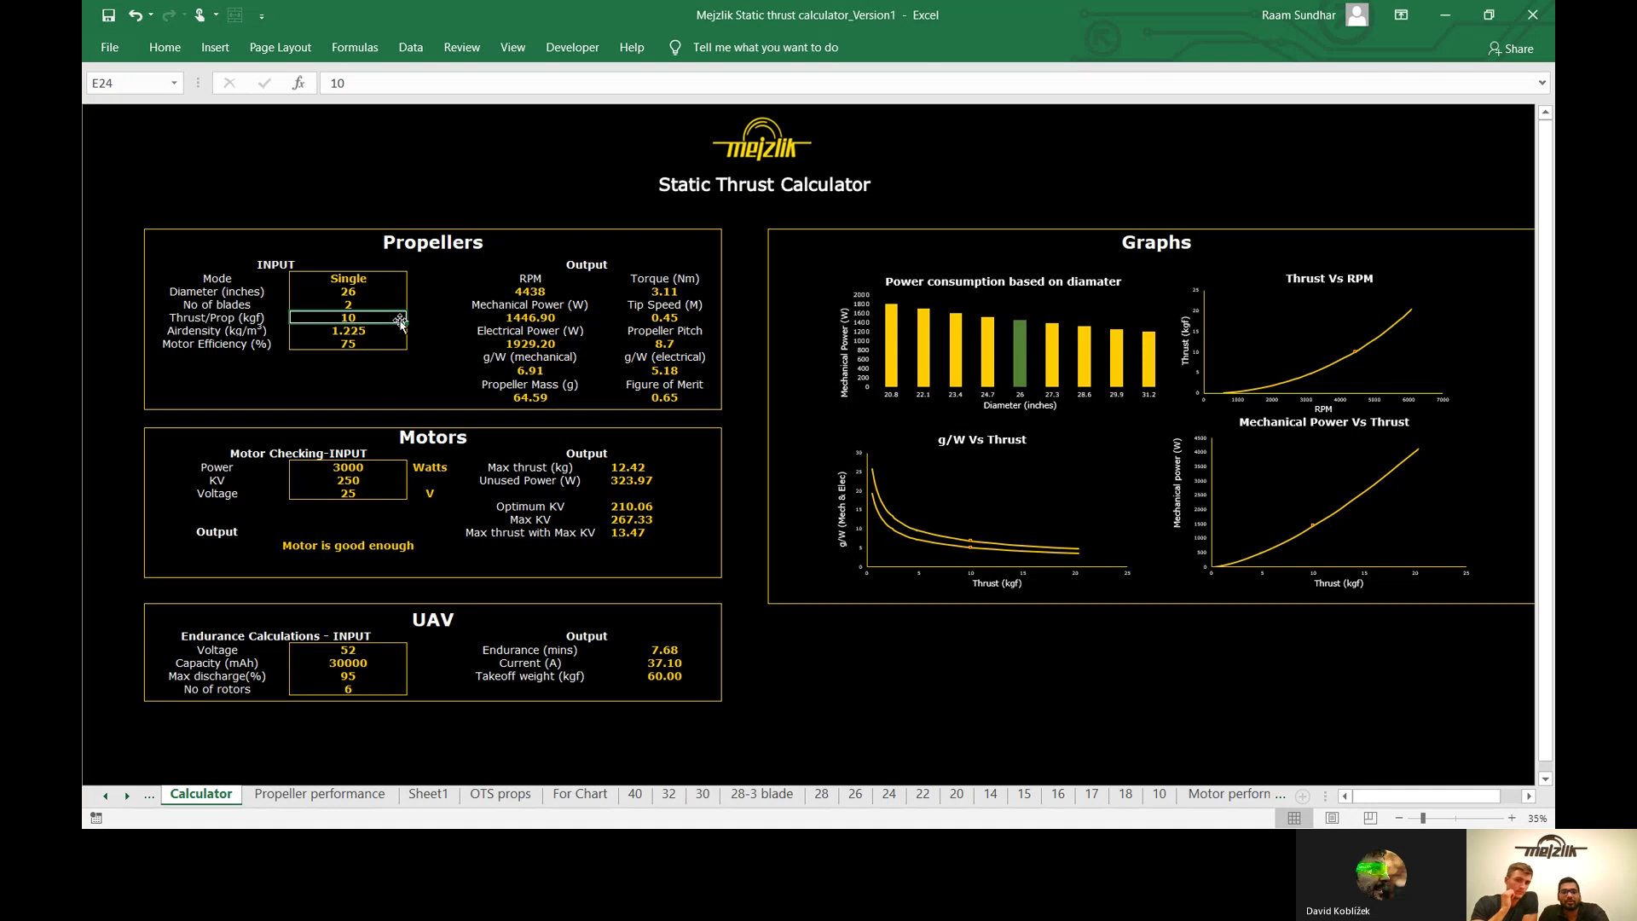
left_click(370, 291)
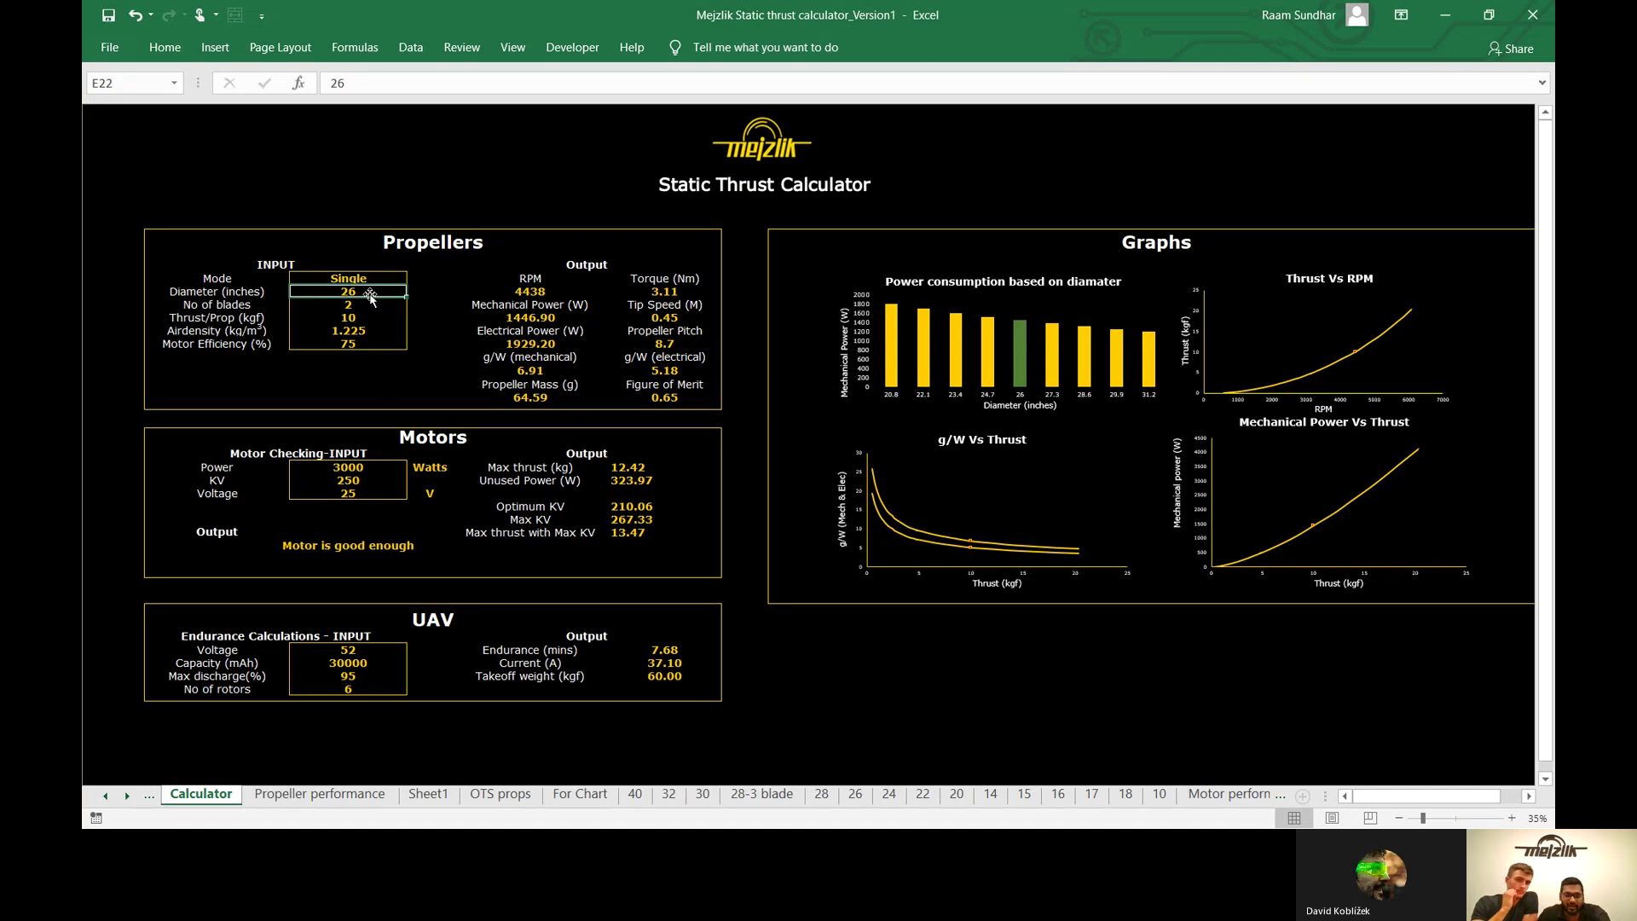
type("22")
key("Return")
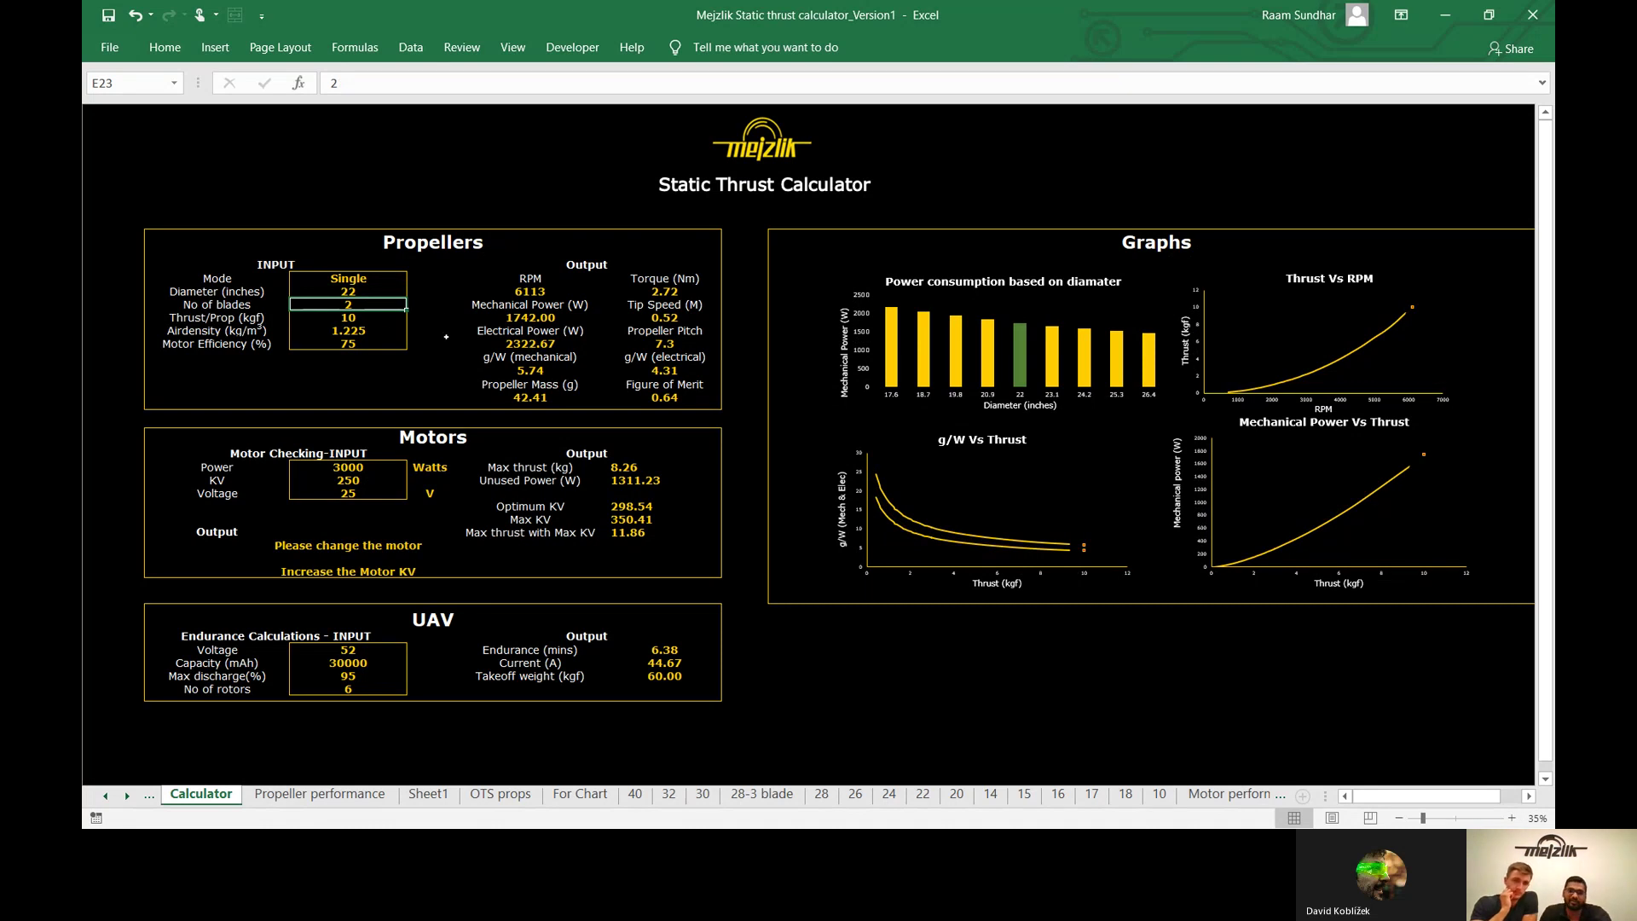
left_click(385, 291)
type("2")
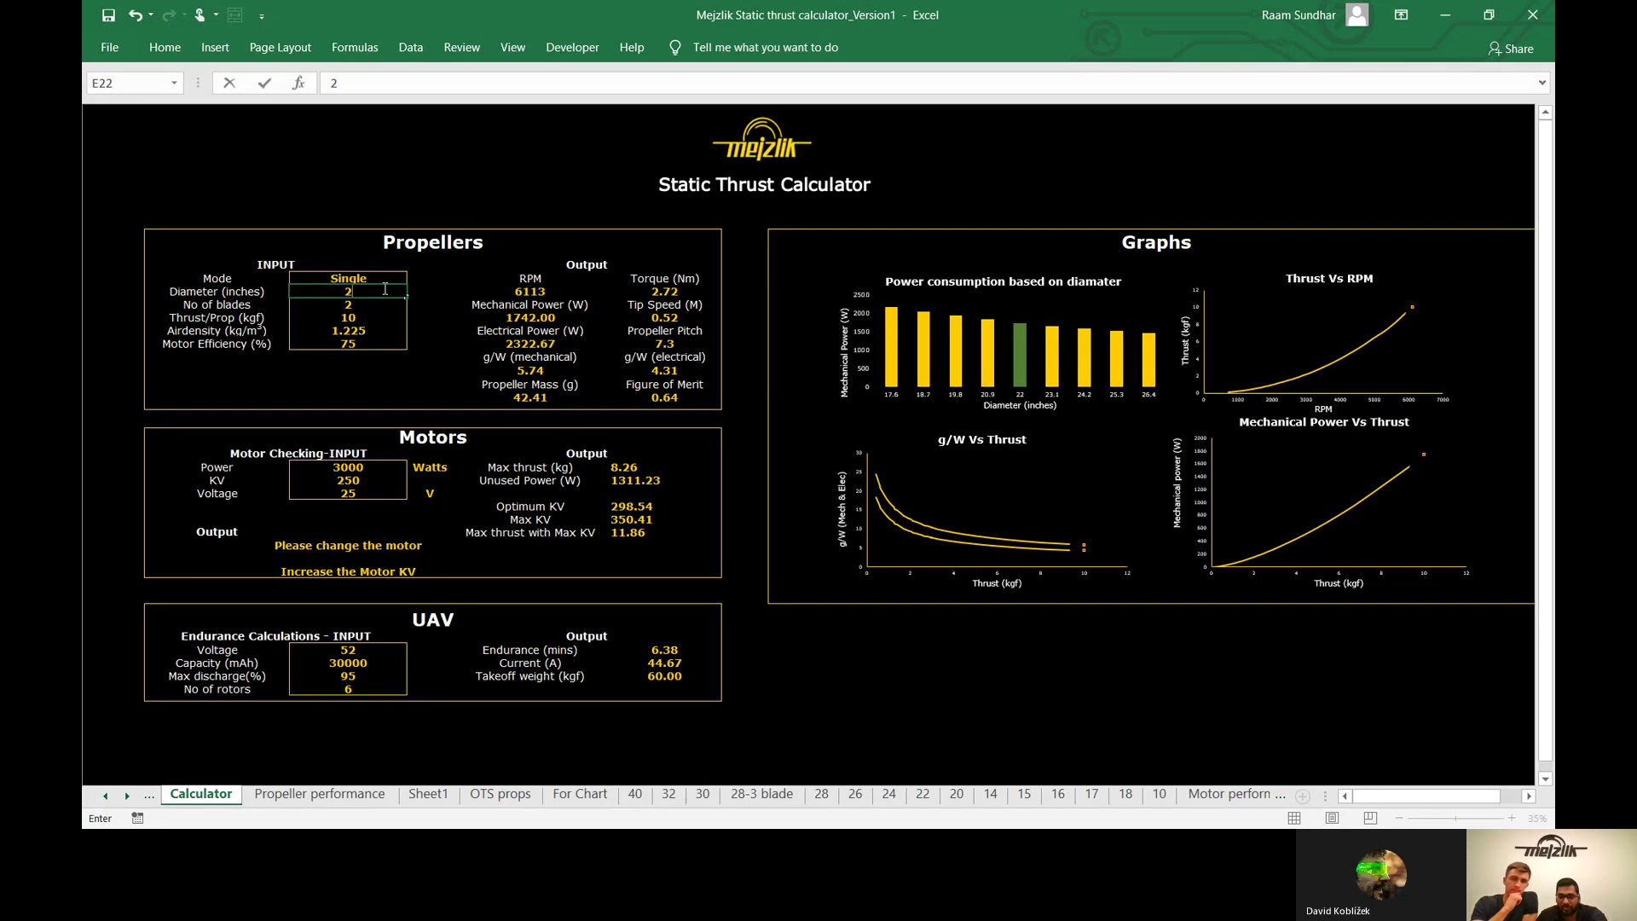
type("6")
key("Return")
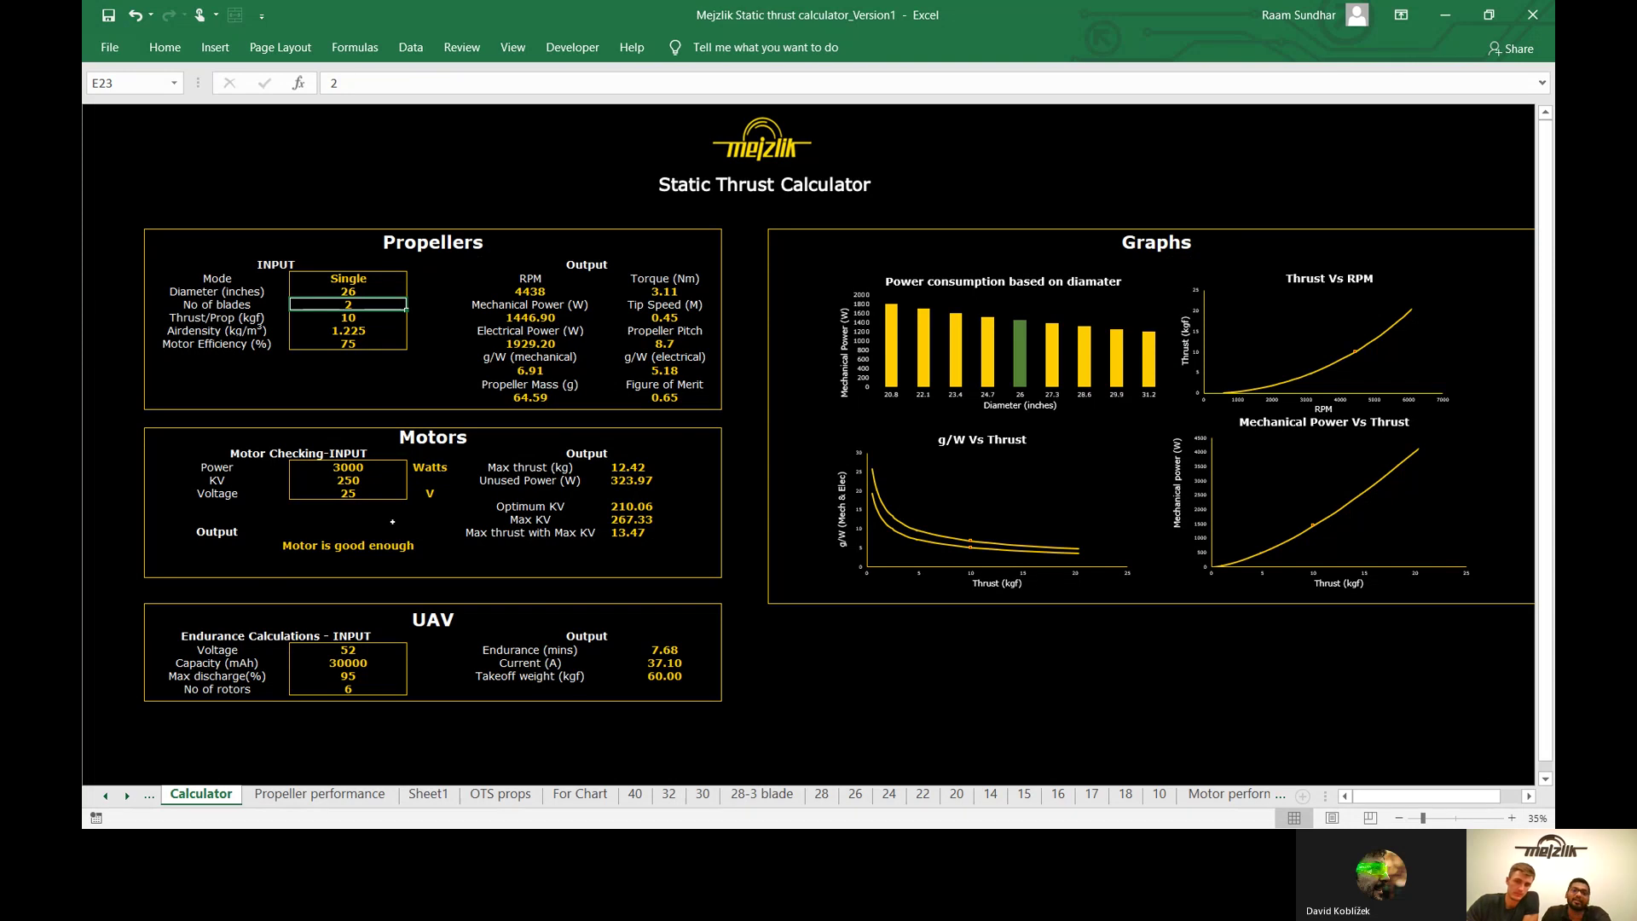
left_click(350, 468)
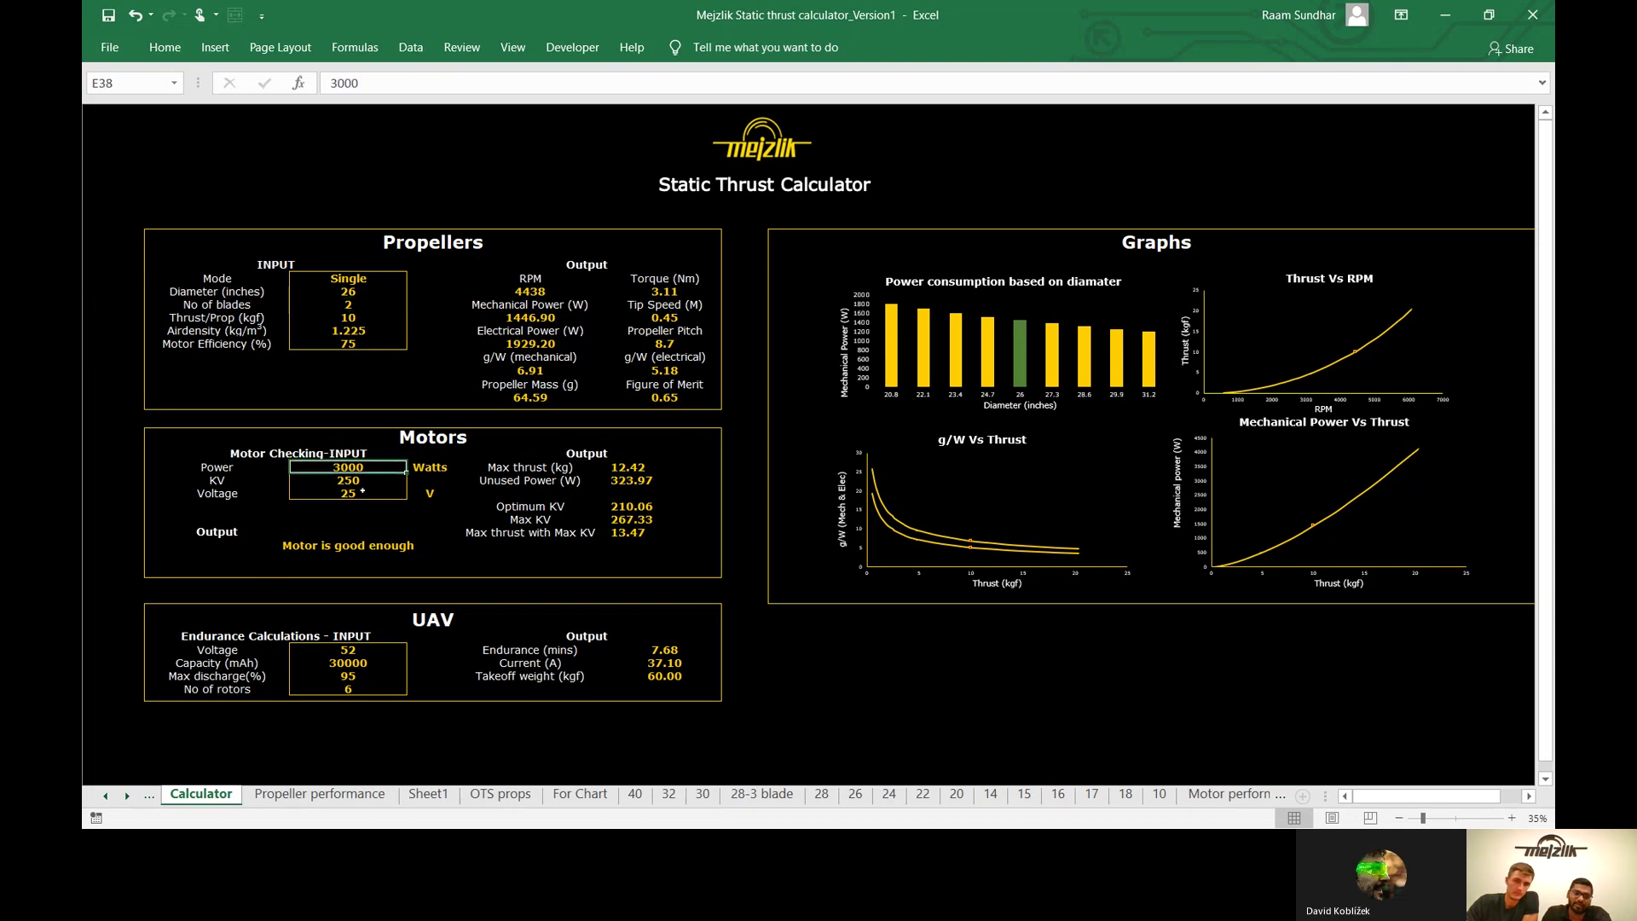
left_click(362, 491)
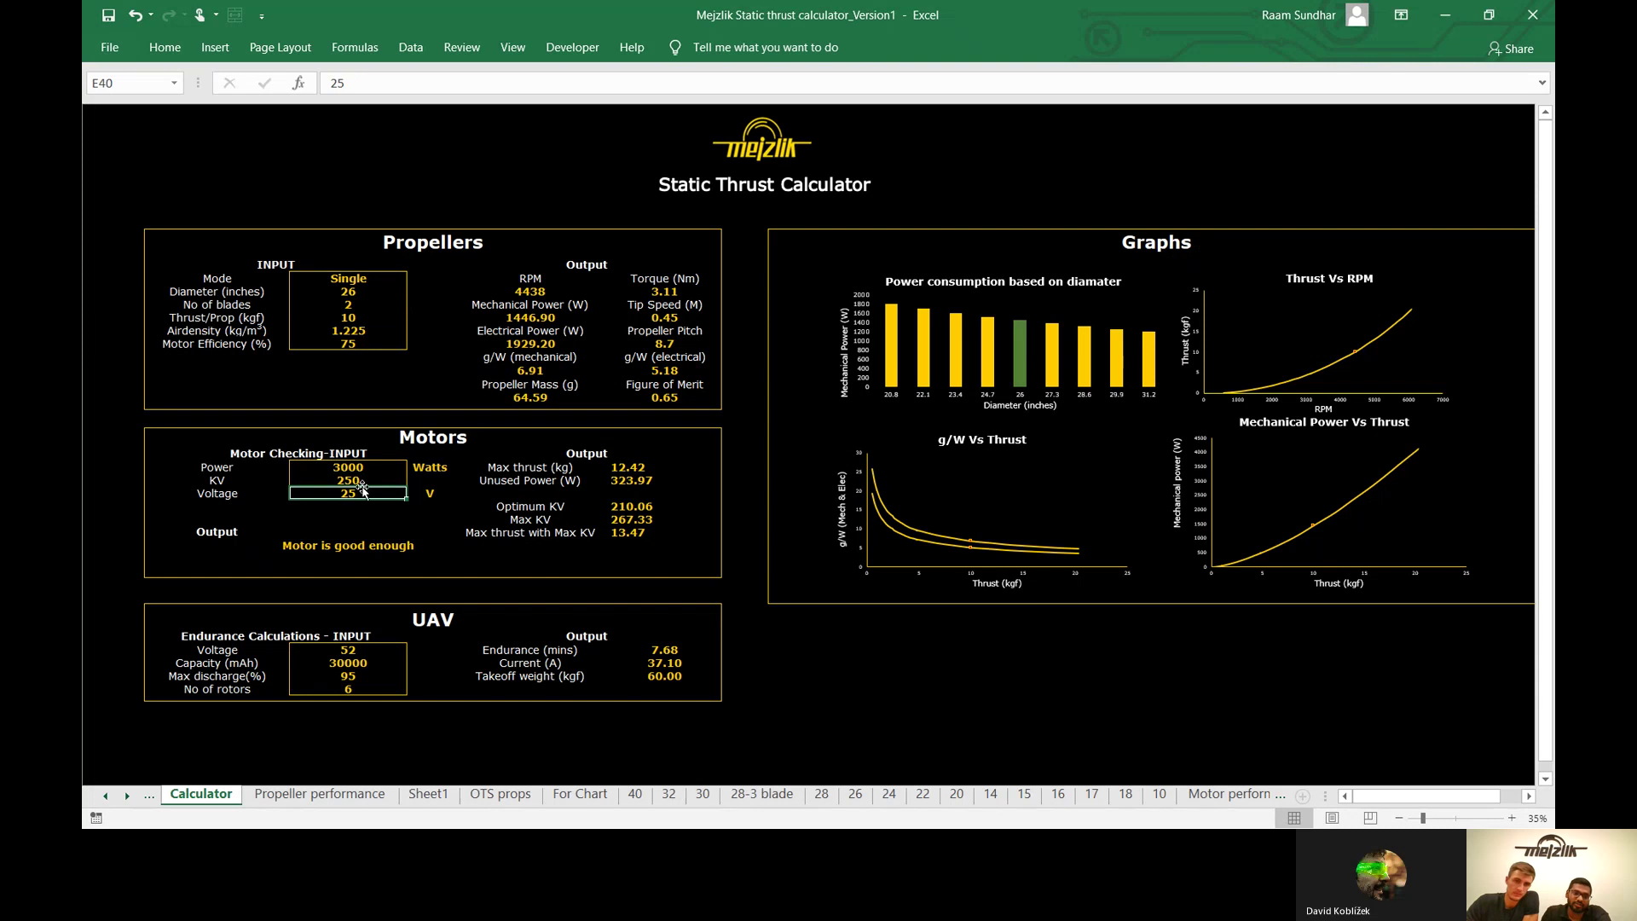
left_click(367, 291)
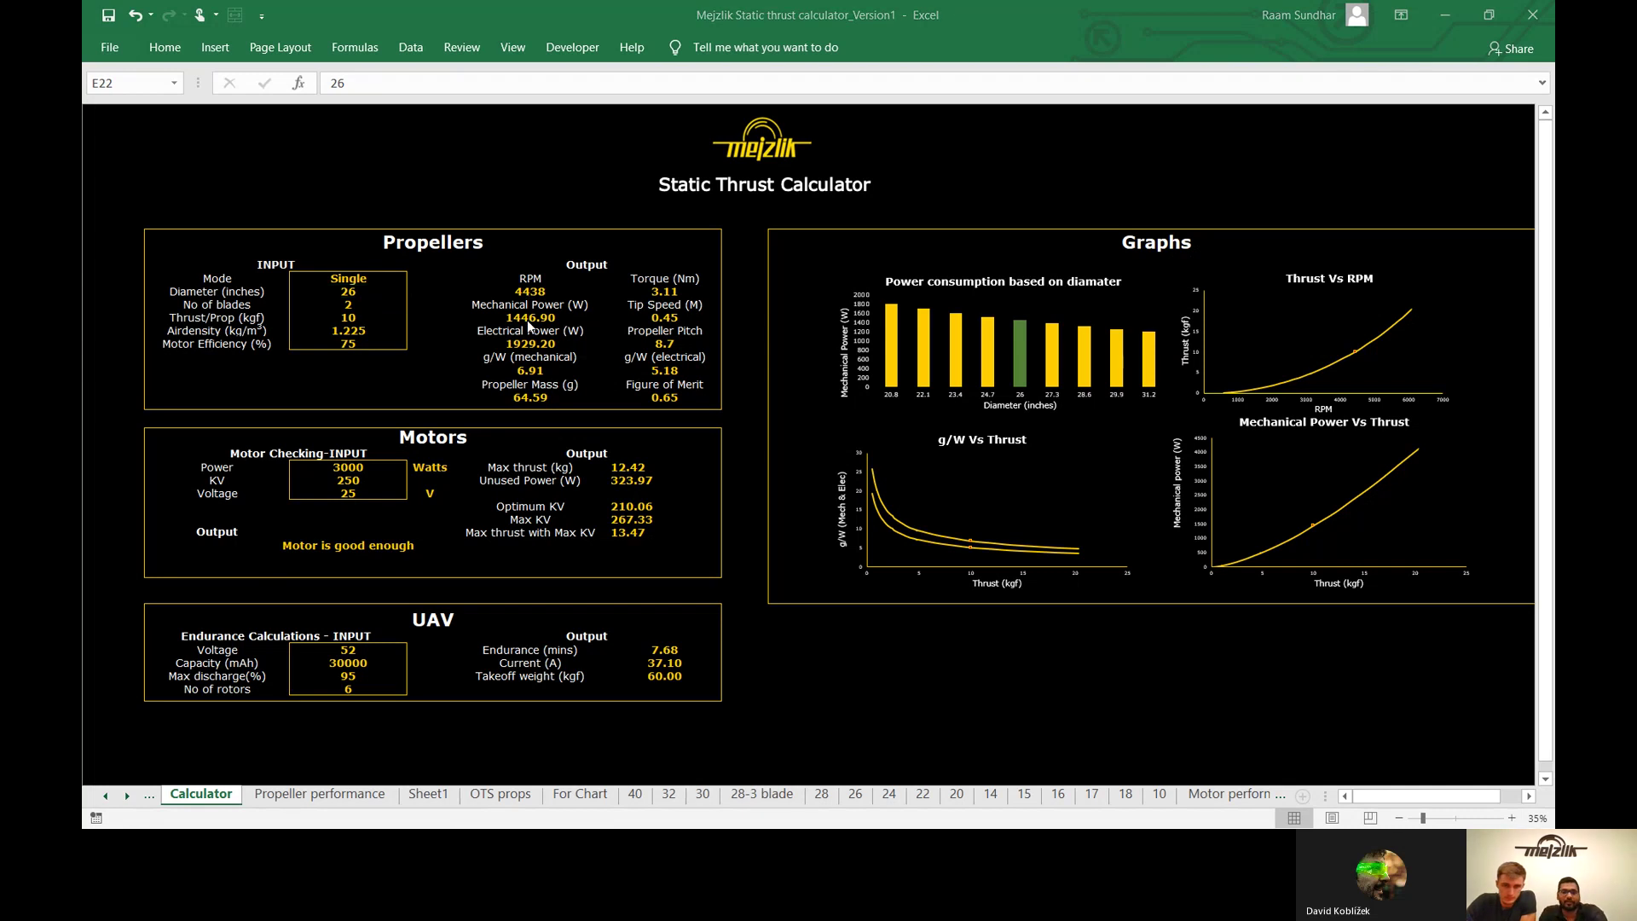
- Advance the slide show to the Additional Features slide on blade count and air density
key("alt+Tab")
key("alt+Tab")
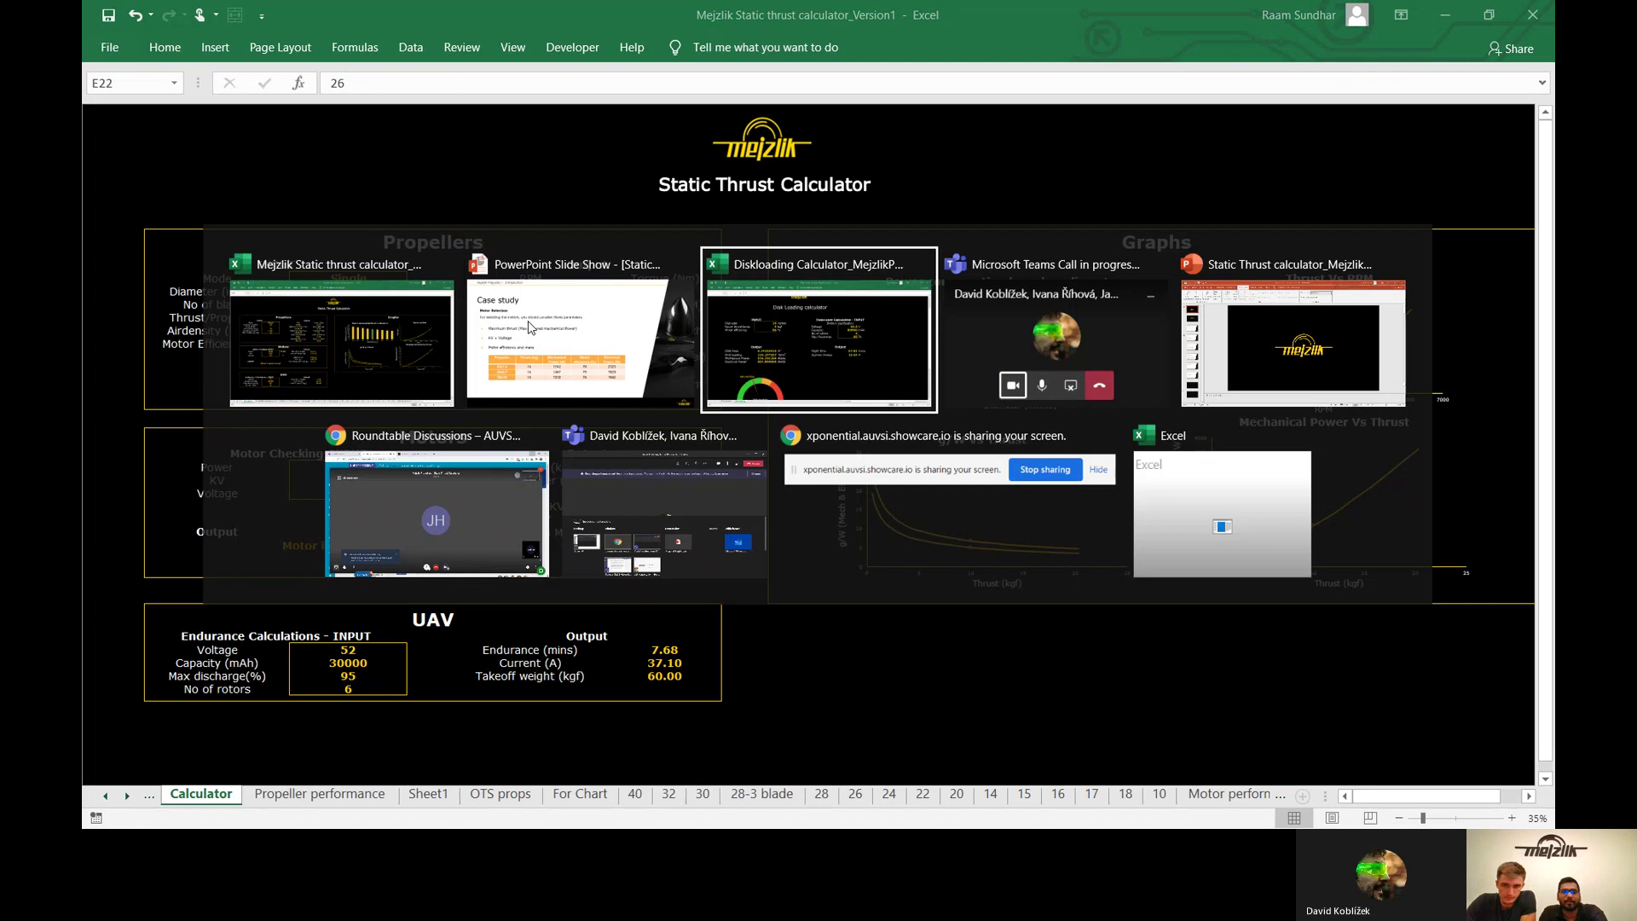
left_click(528, 326)
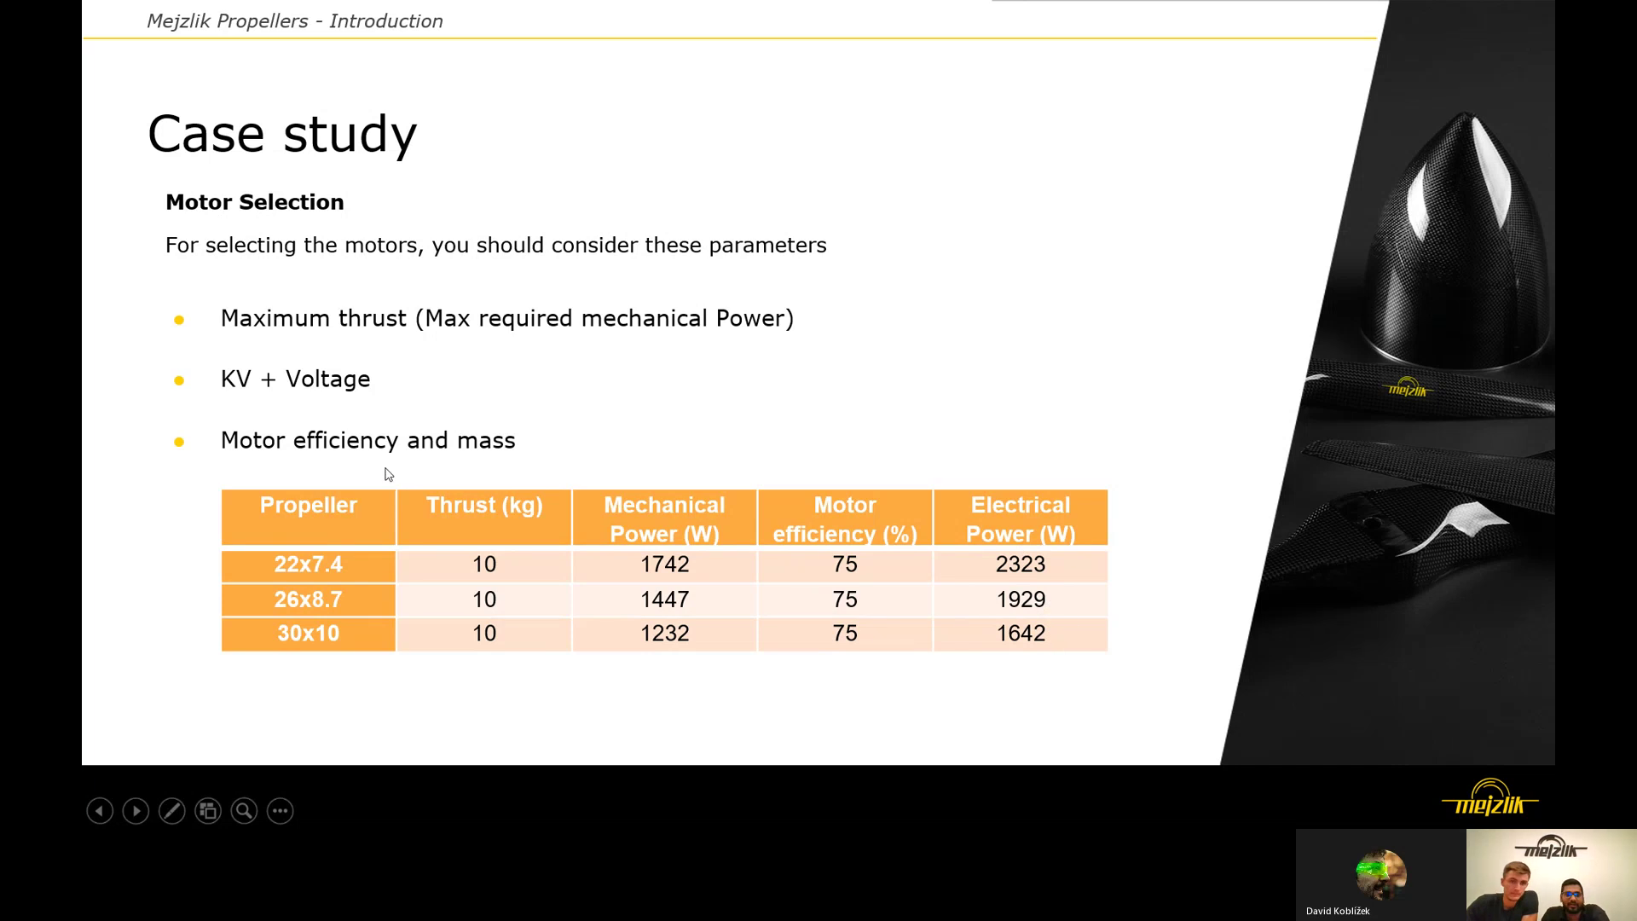
left_click(388, 403)
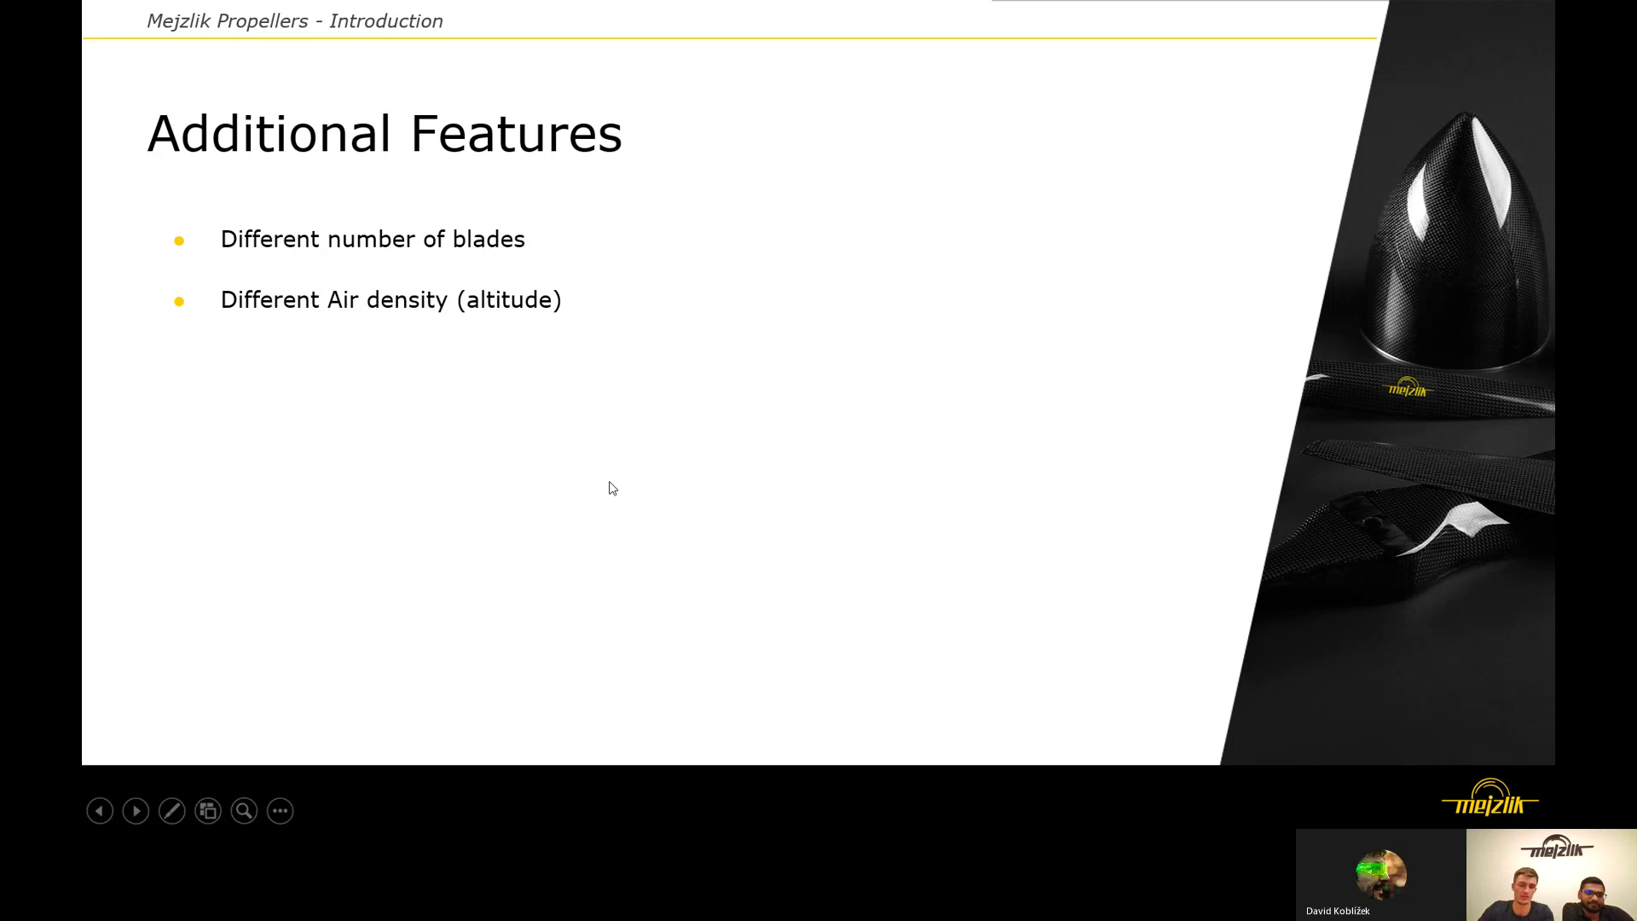
key("alt+tab")
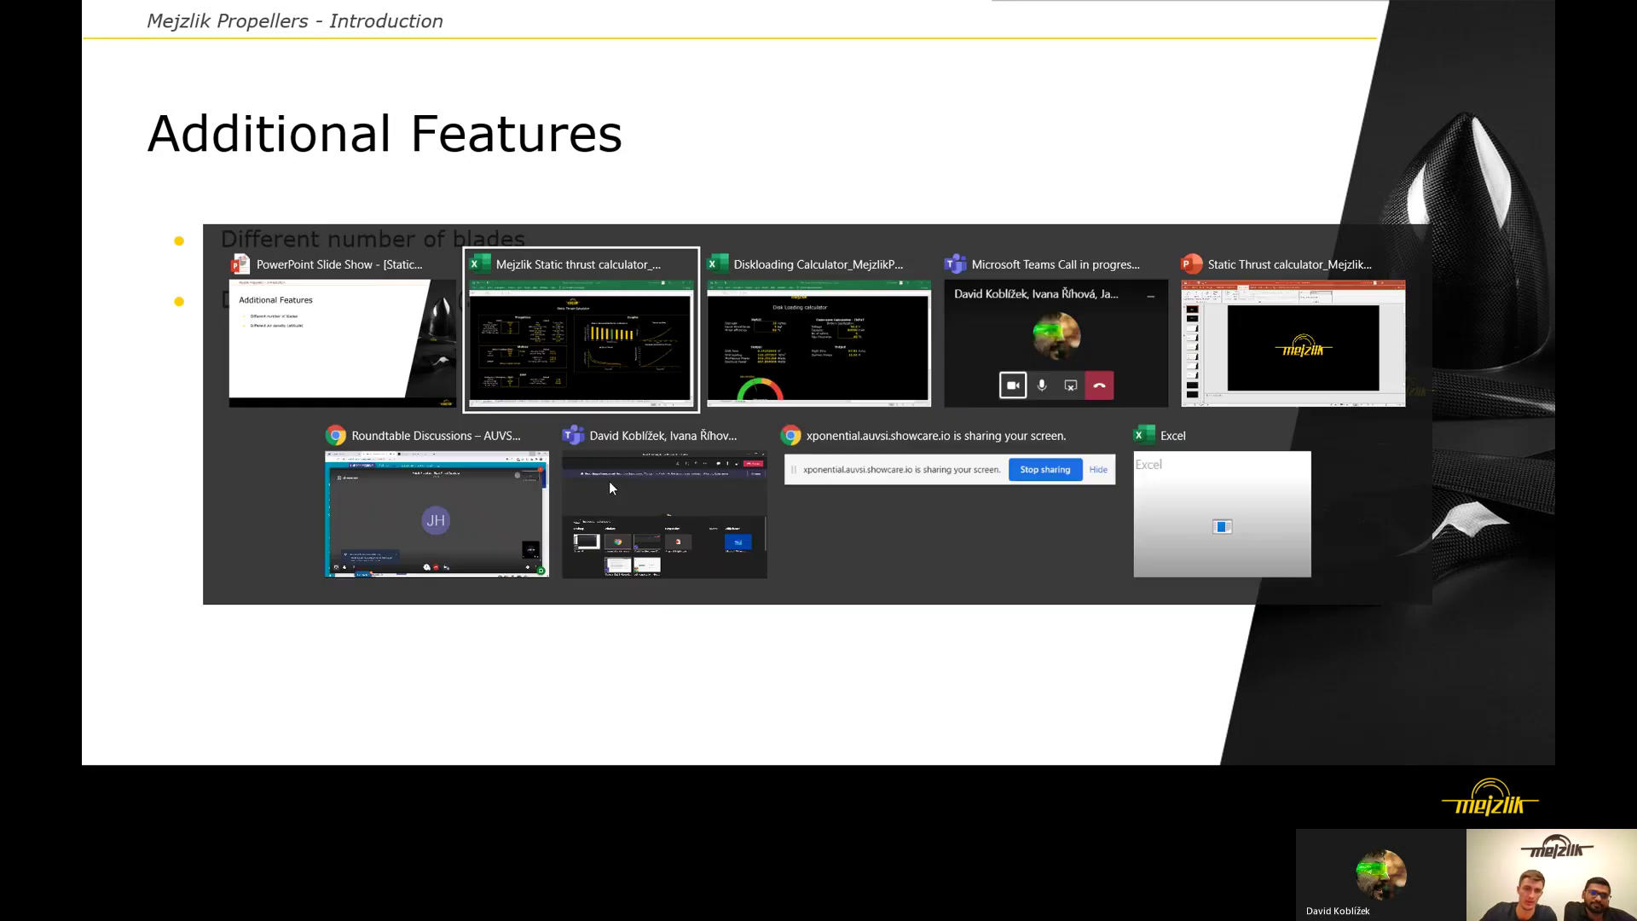
- Try 3 blades in E23, then settle on 4 blades, dropping RPM to 3547
left_click(537, 340)
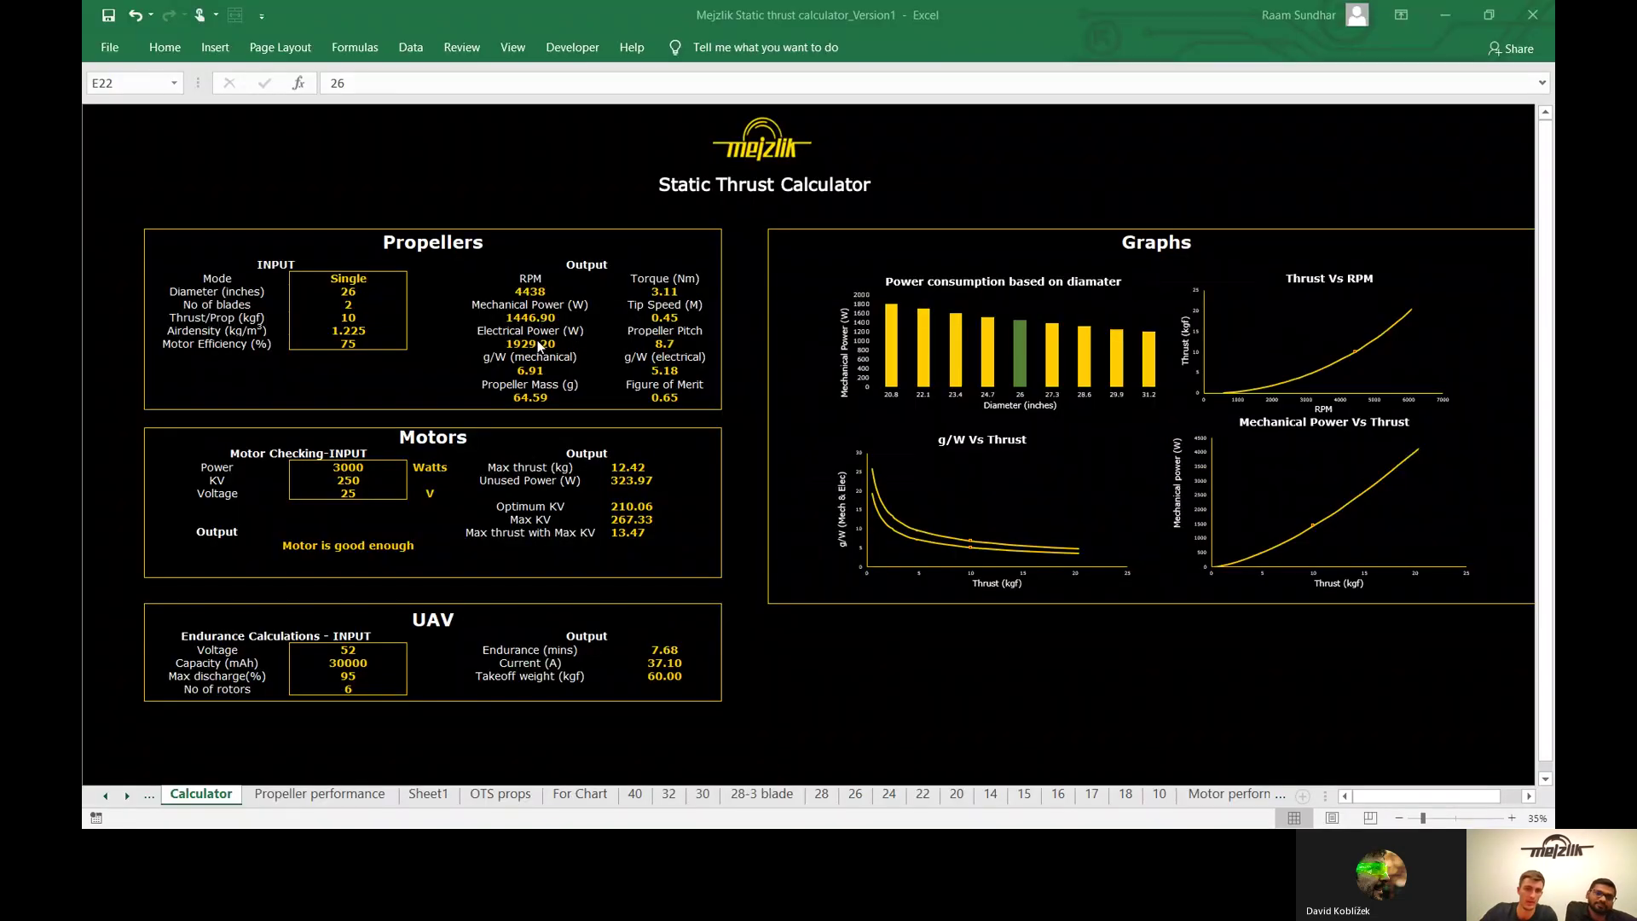
key("Down")
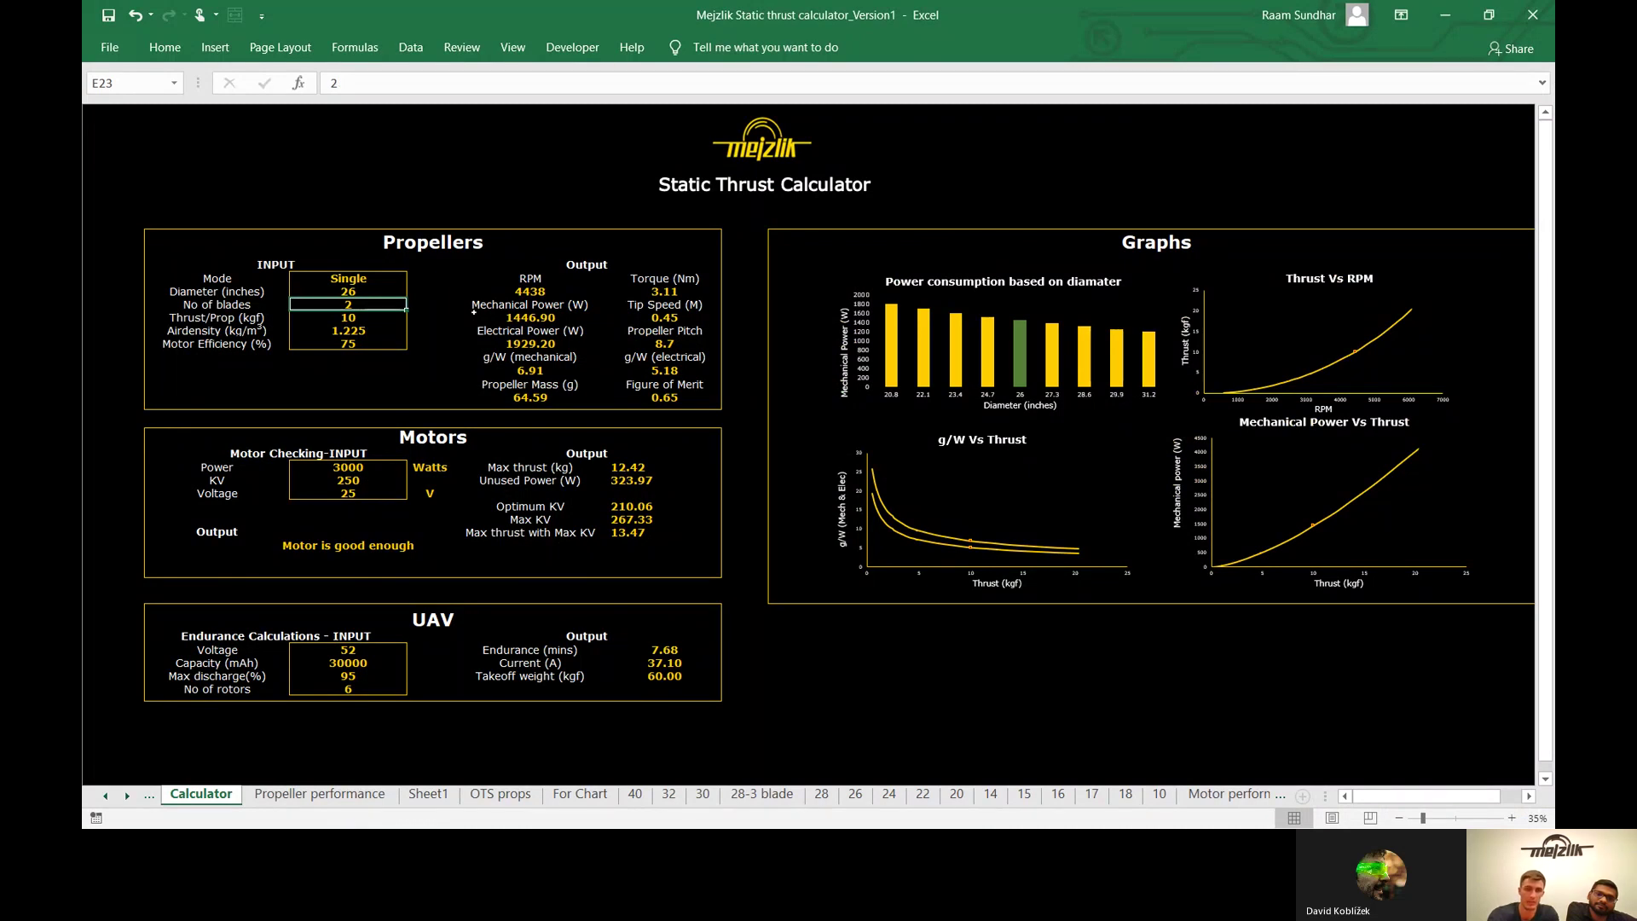
type("3")
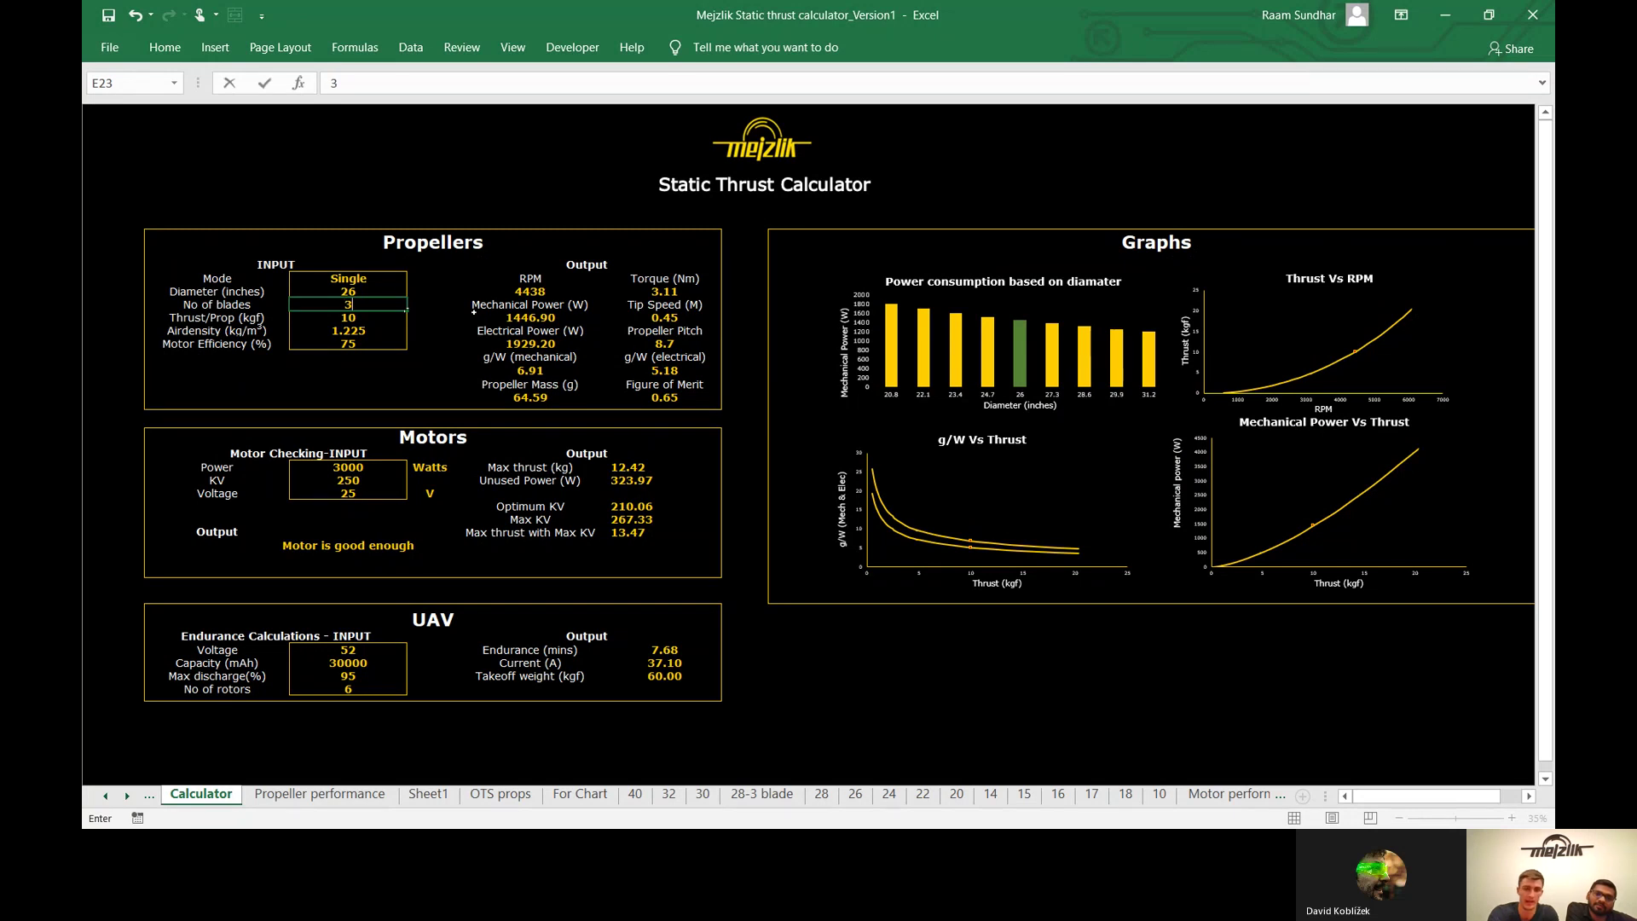
key("Return")
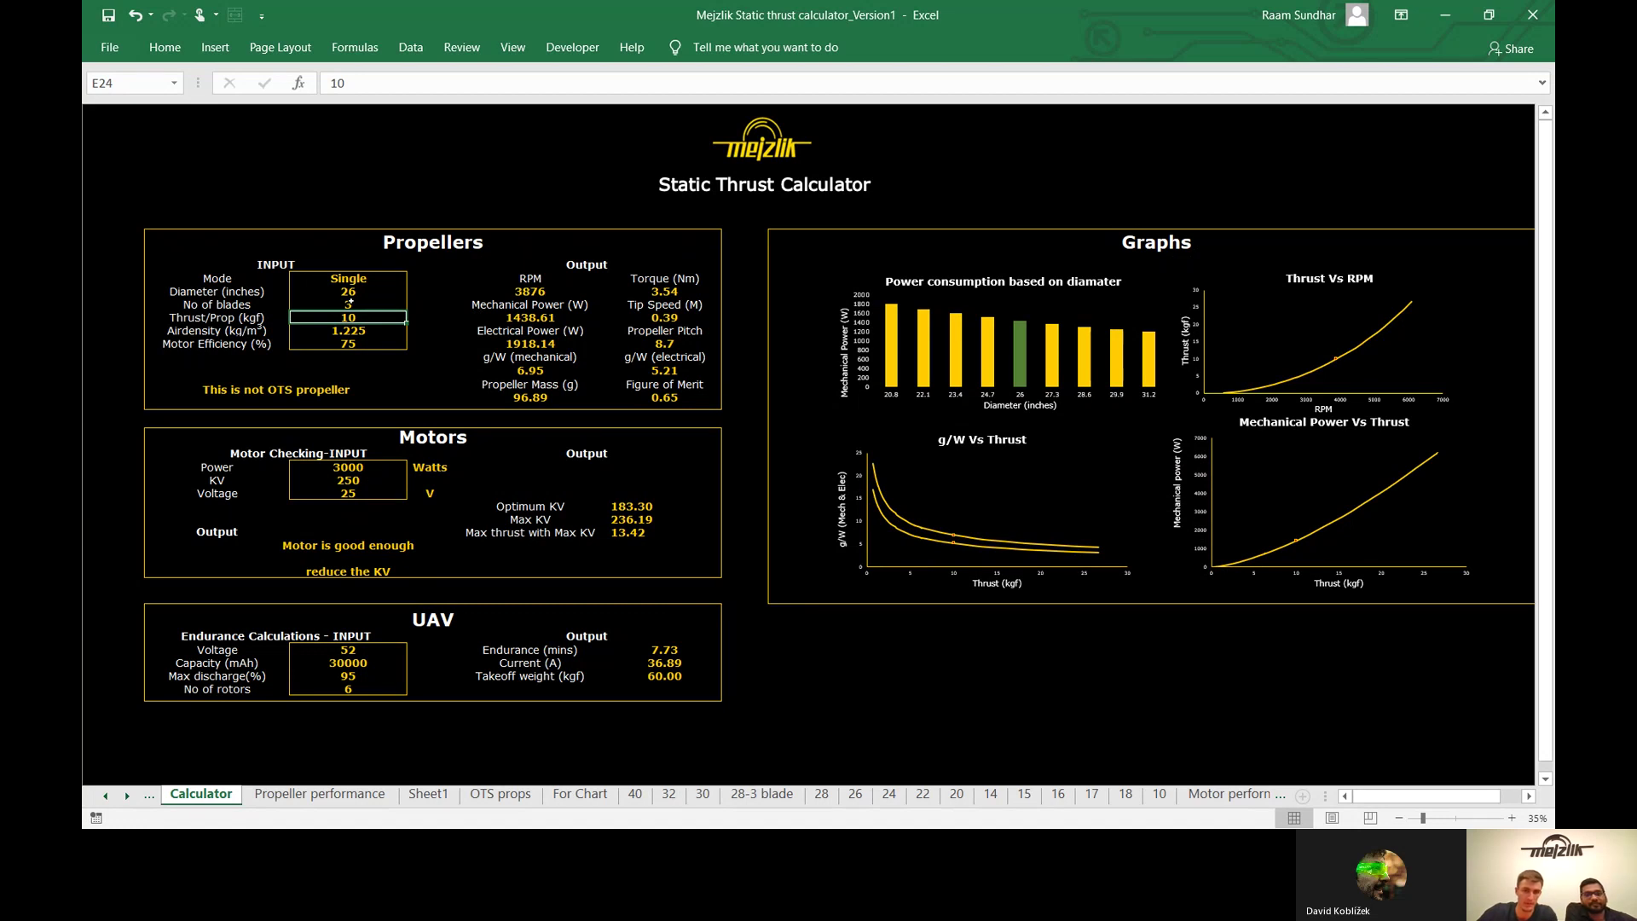
left_click(350, 303)
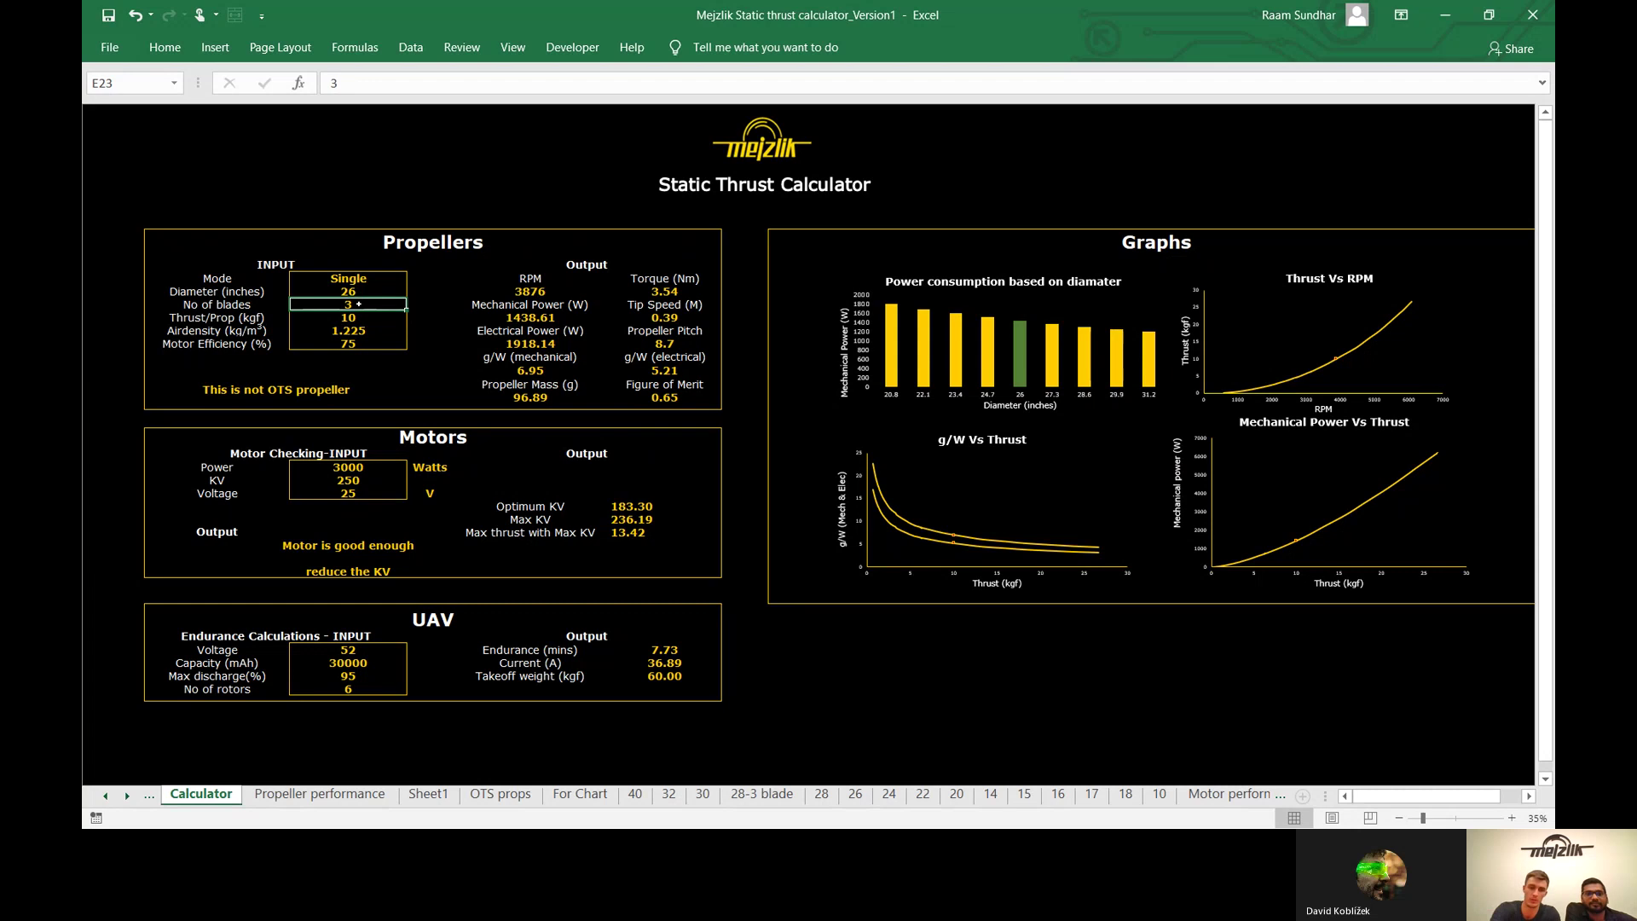
type("4")
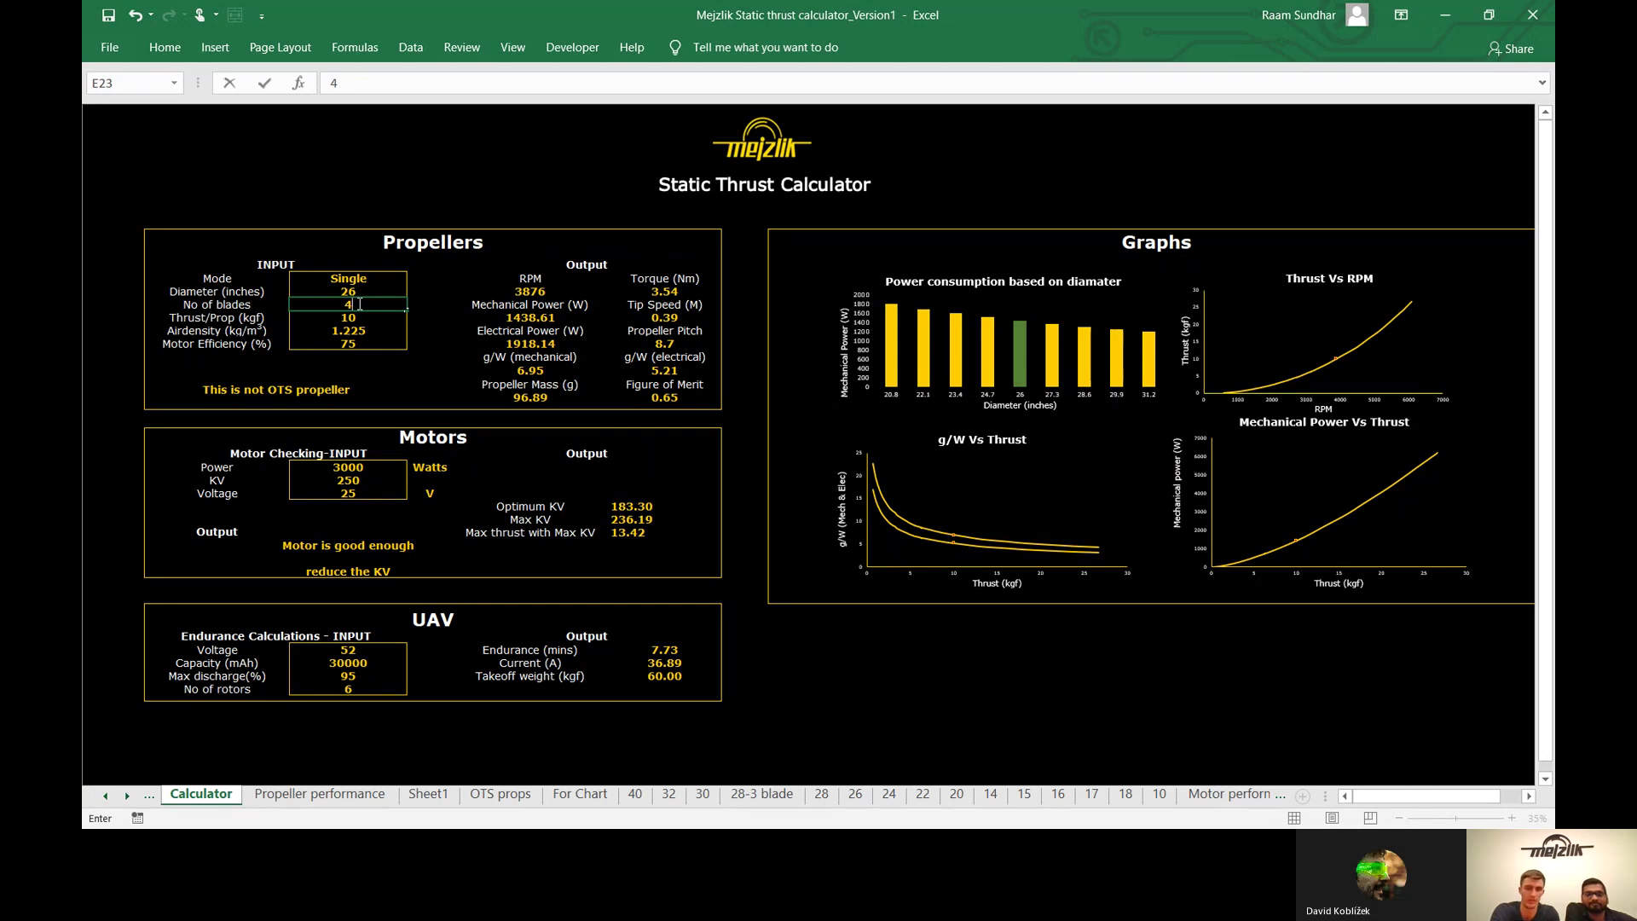
key("Return")
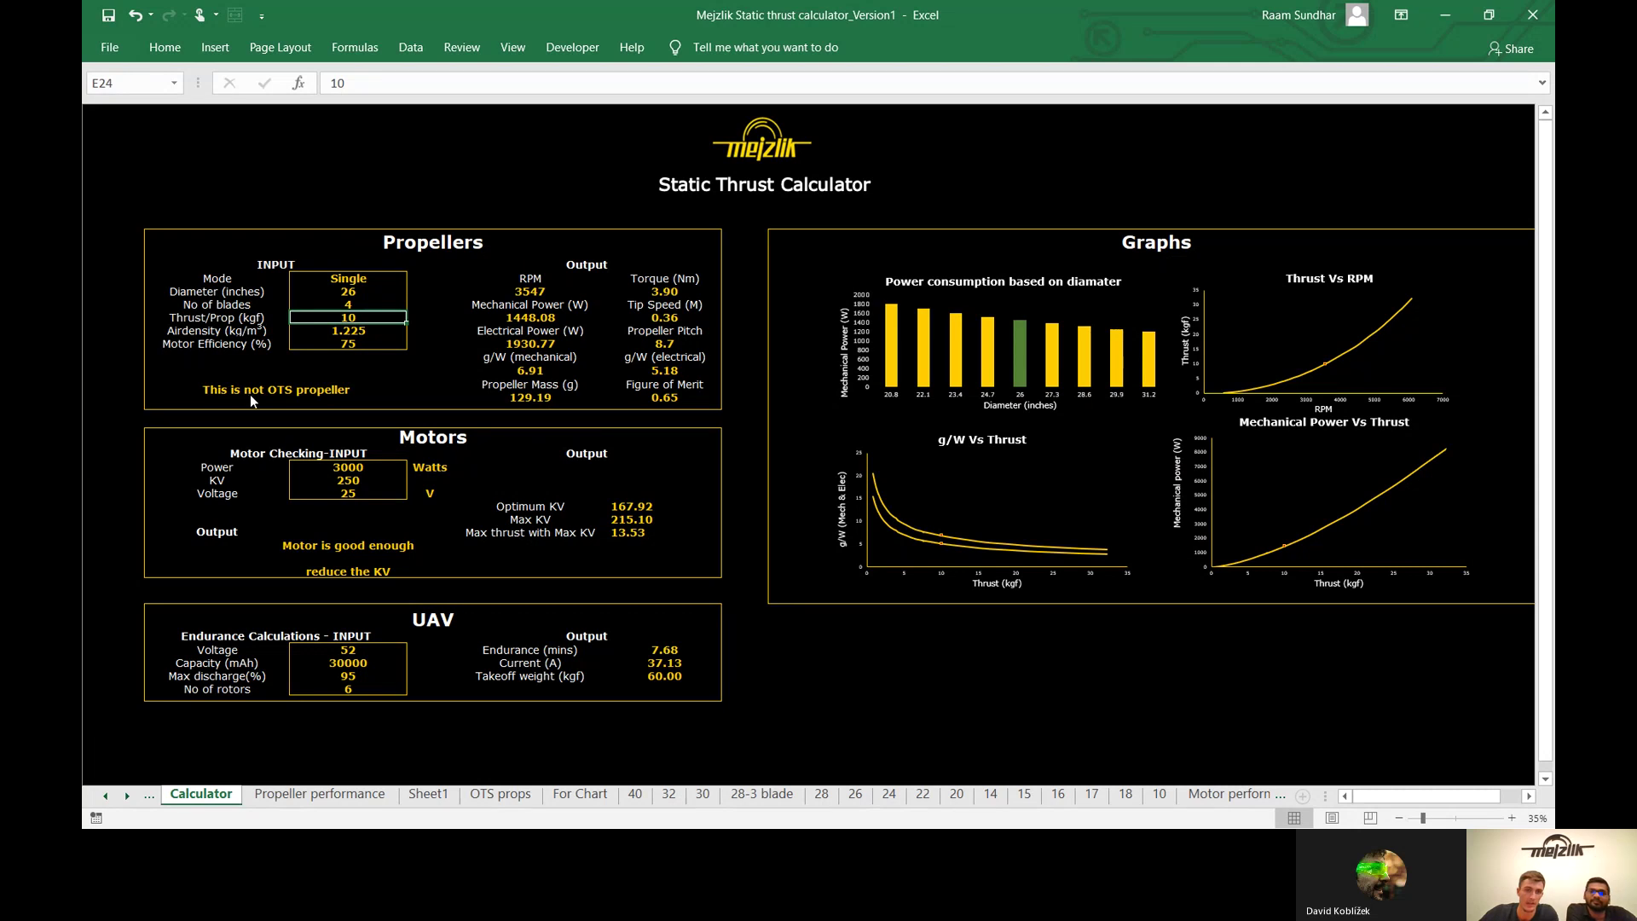
- Set the Airdensity cell E25 to 1.000 kg/m³ instead of 1.225
key("alt+Tab")
key("alt+Tab")
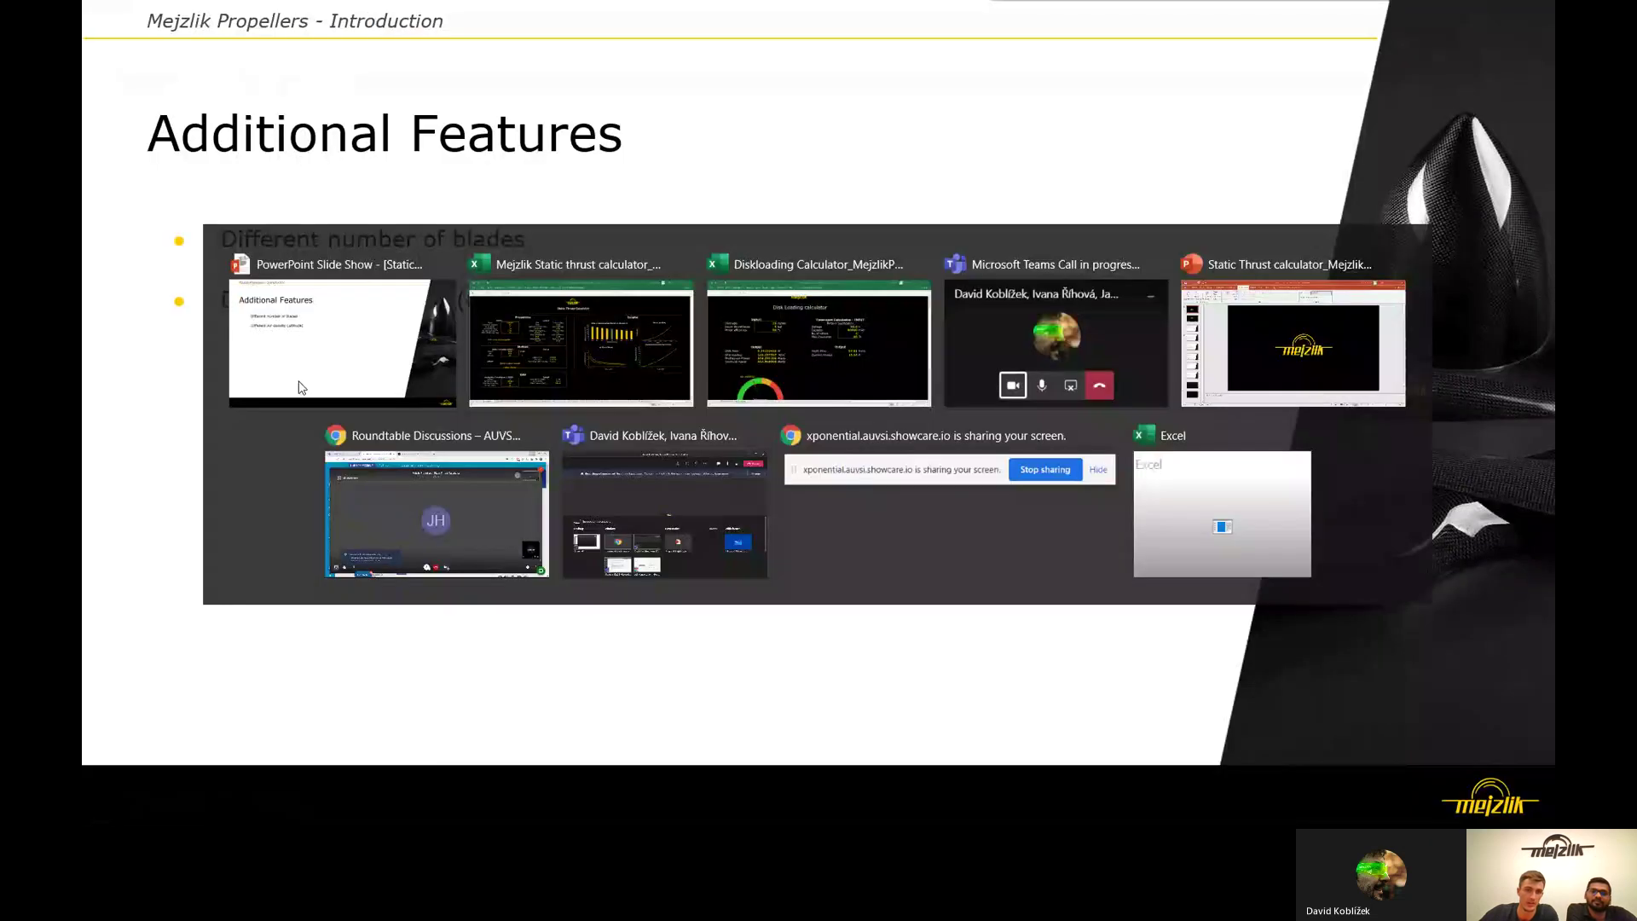
key("alt+Tab")
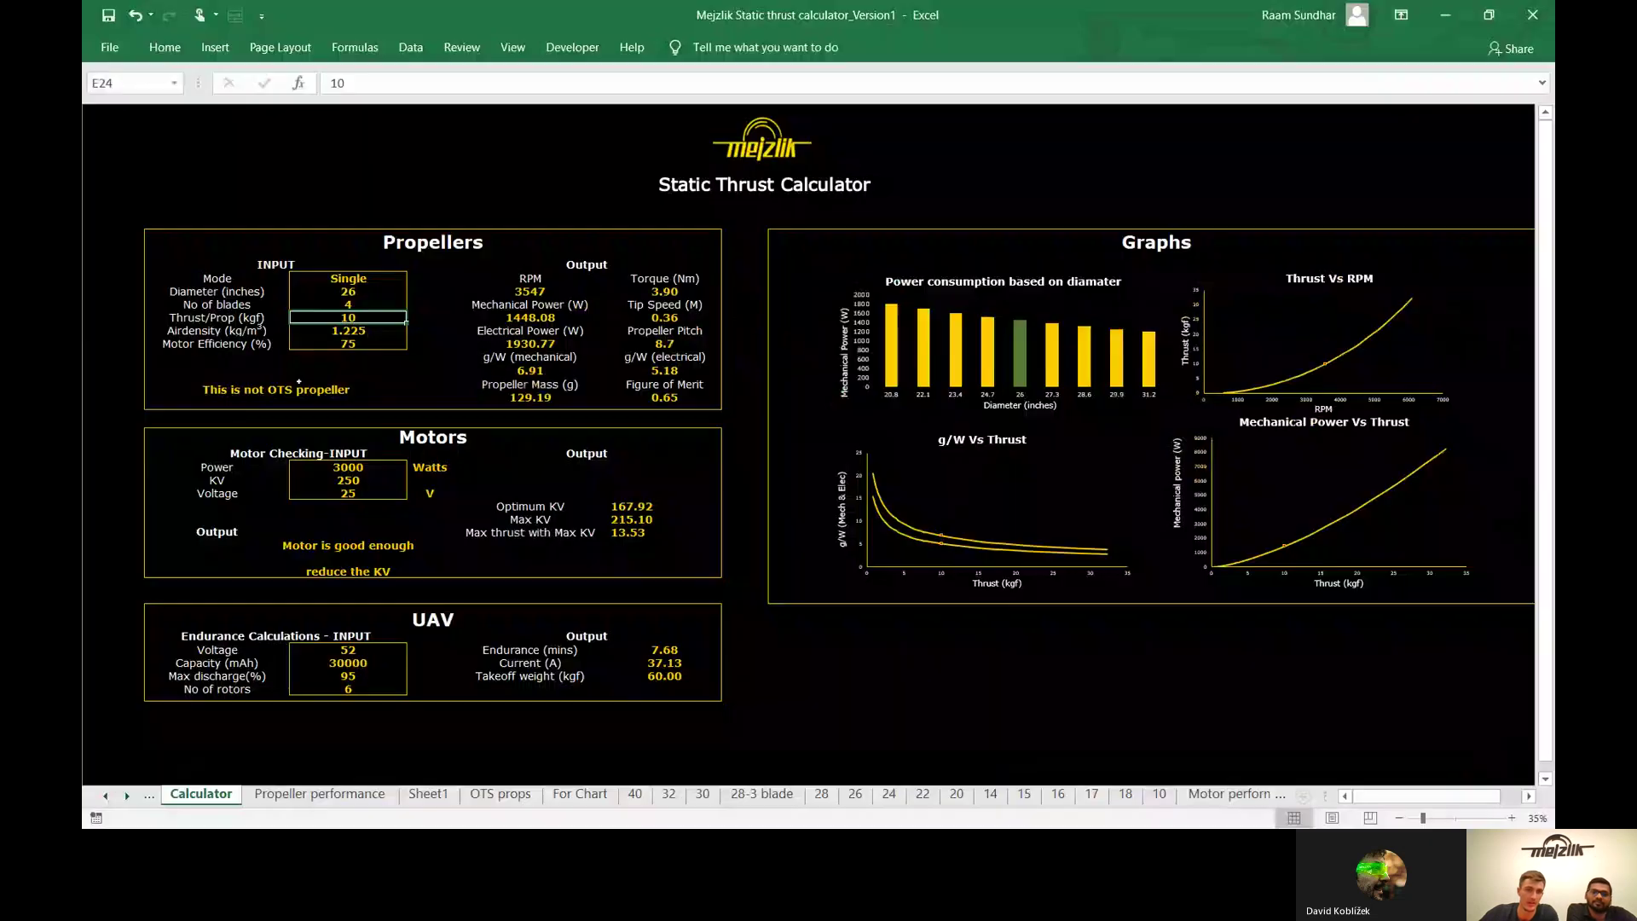
left_click(351, 335)
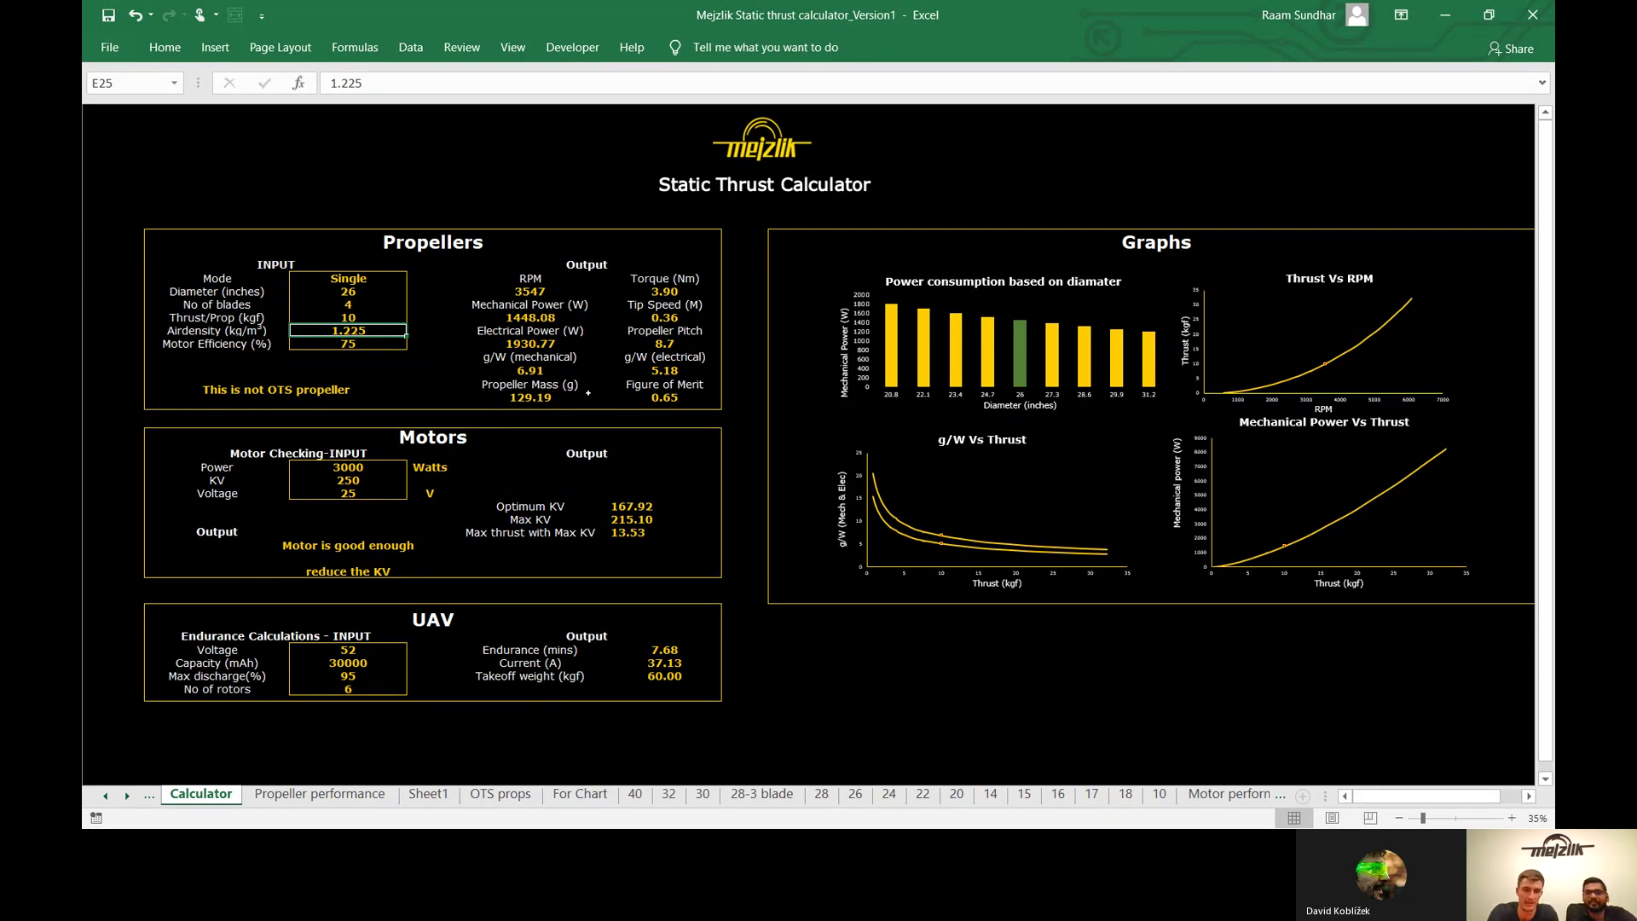
type("1")
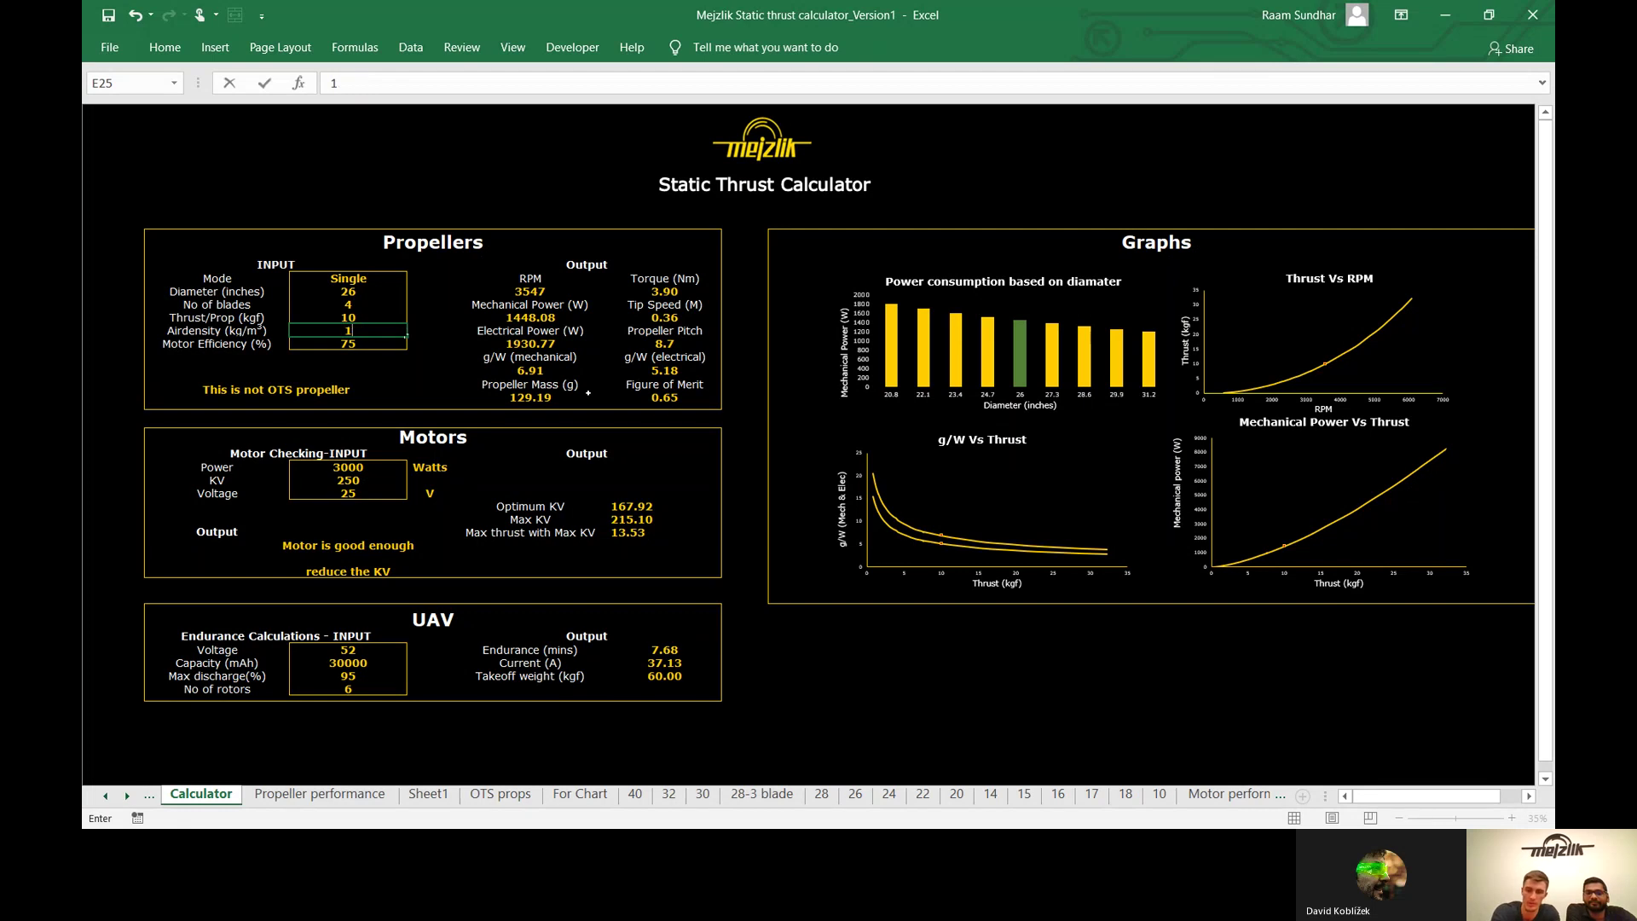
type(".000")
key("Return")
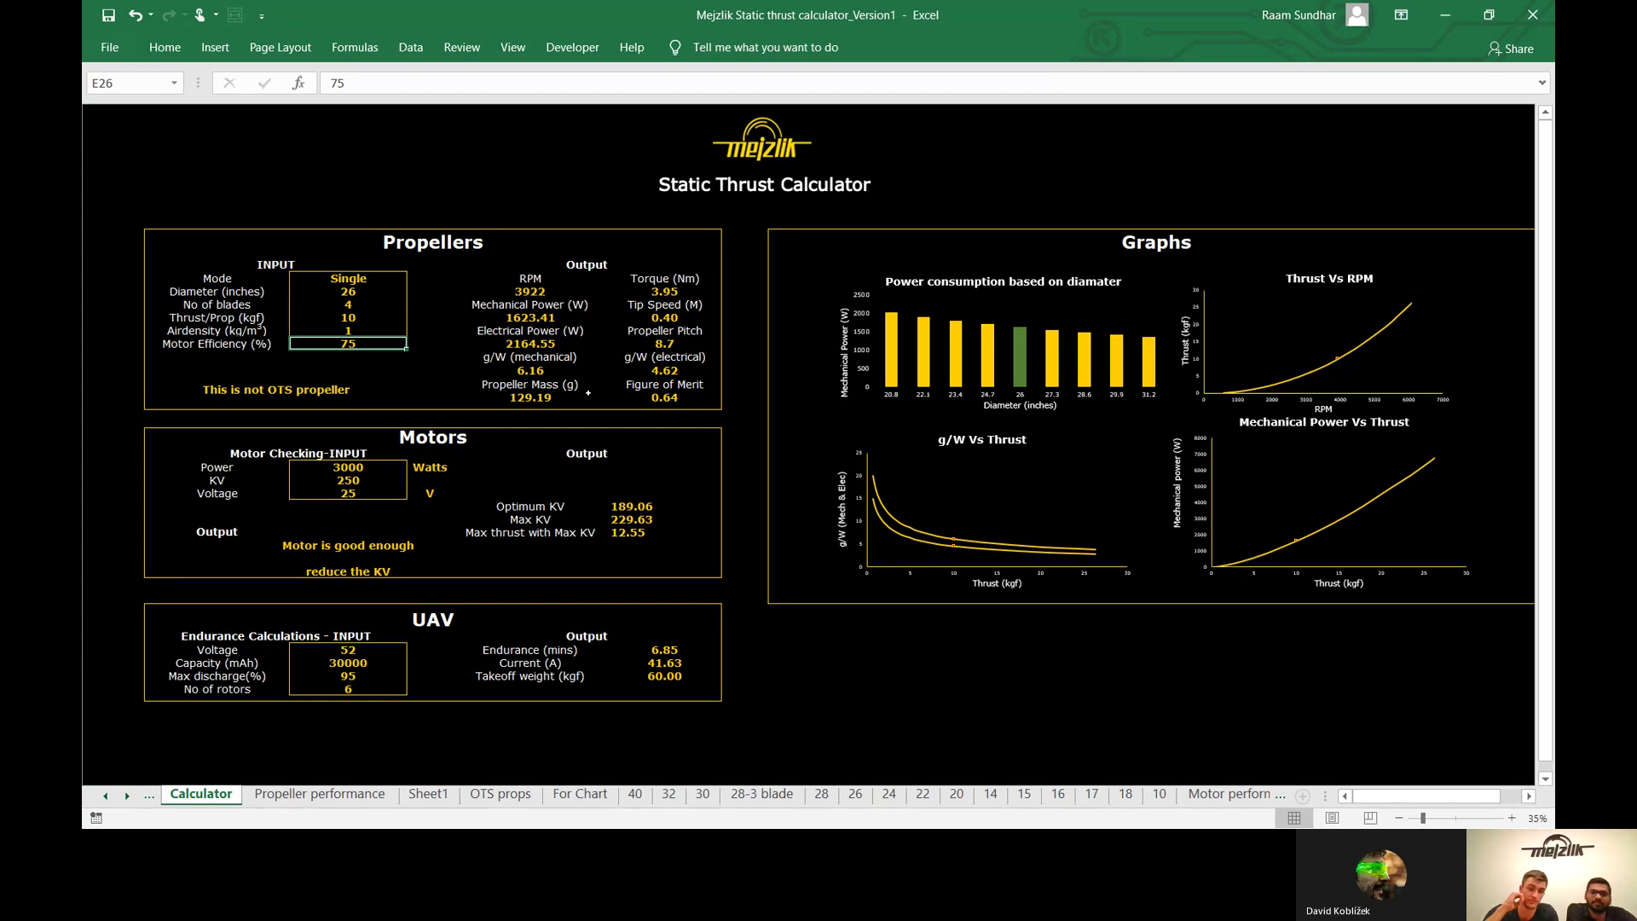
- Advance the slide show to the Summary slide, then return to the calculator workbook
key("alt+Tab")
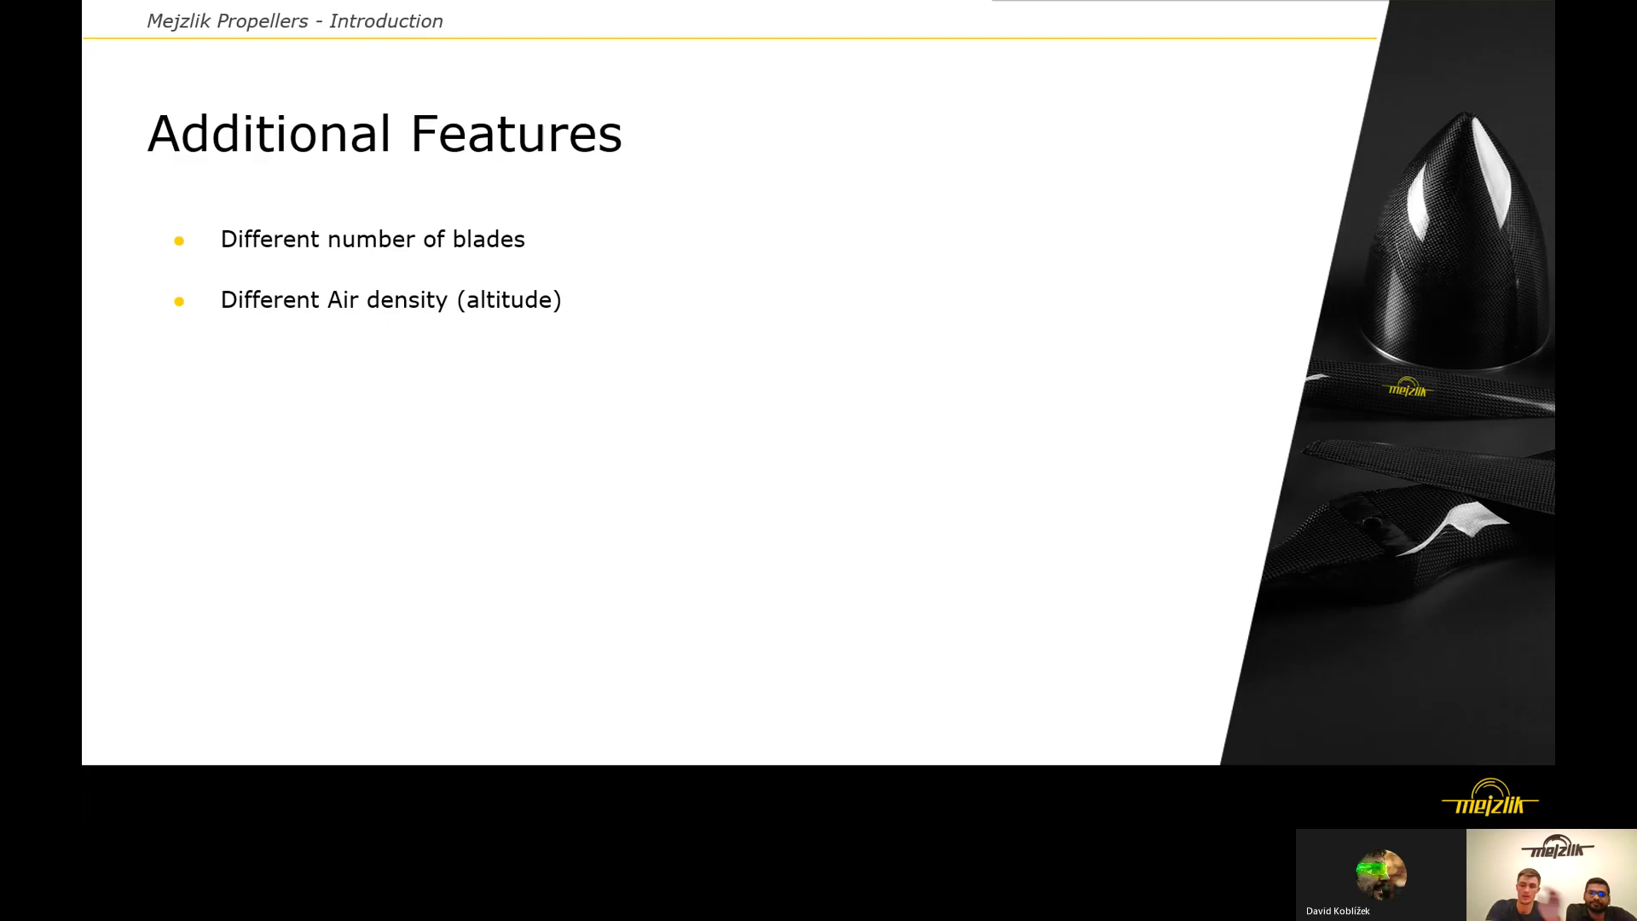
key("Right")
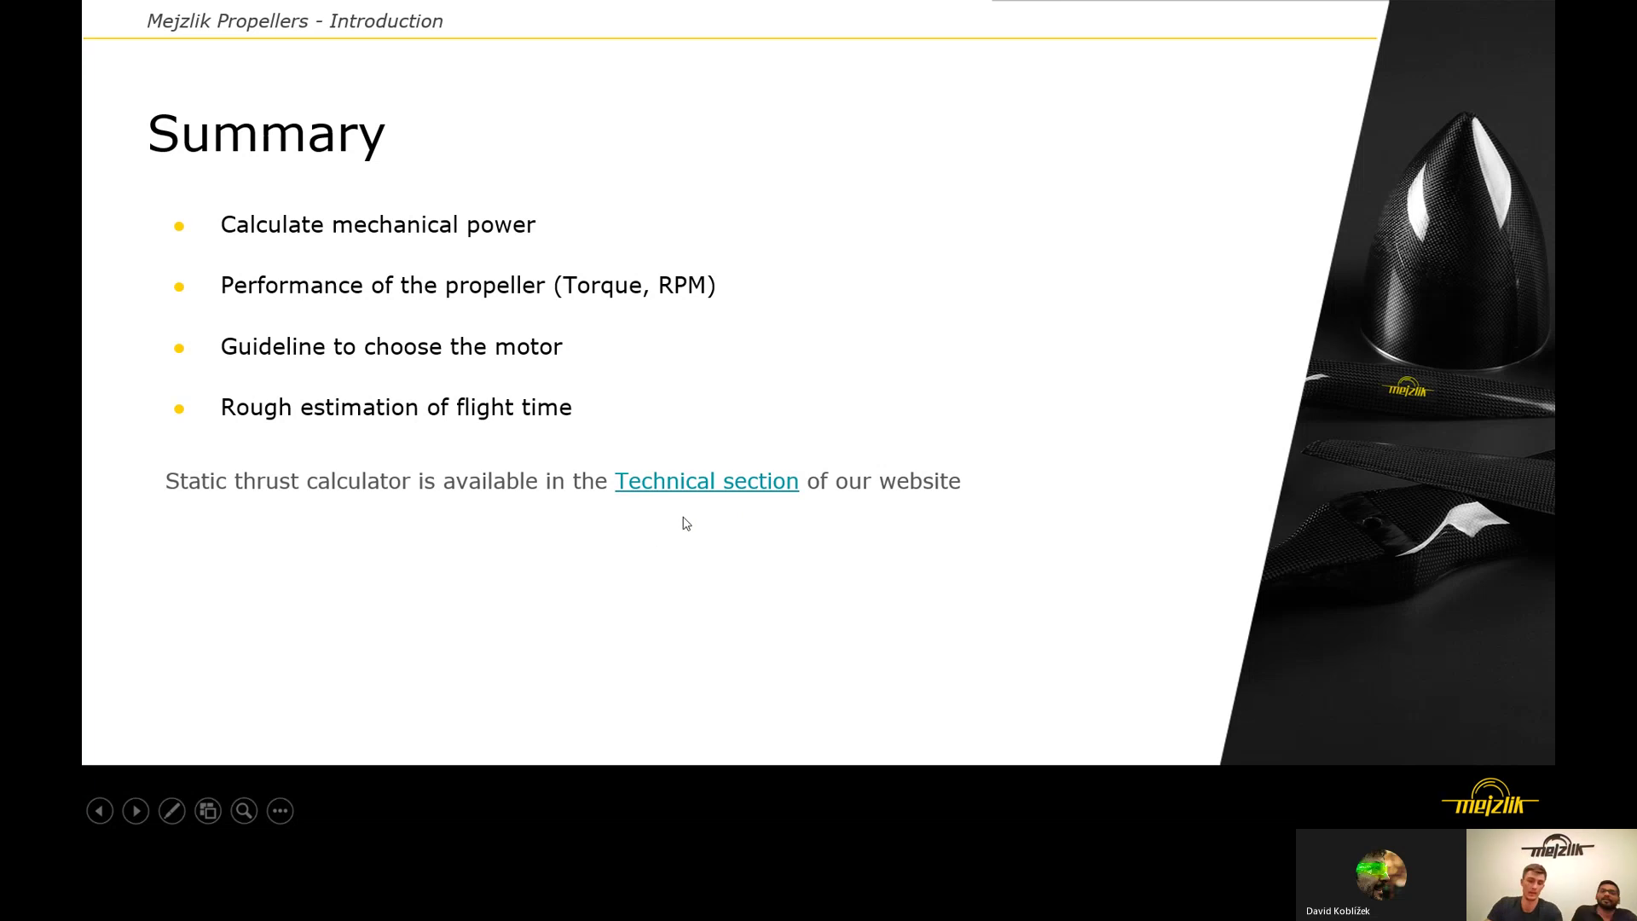
key("alt+Tab")
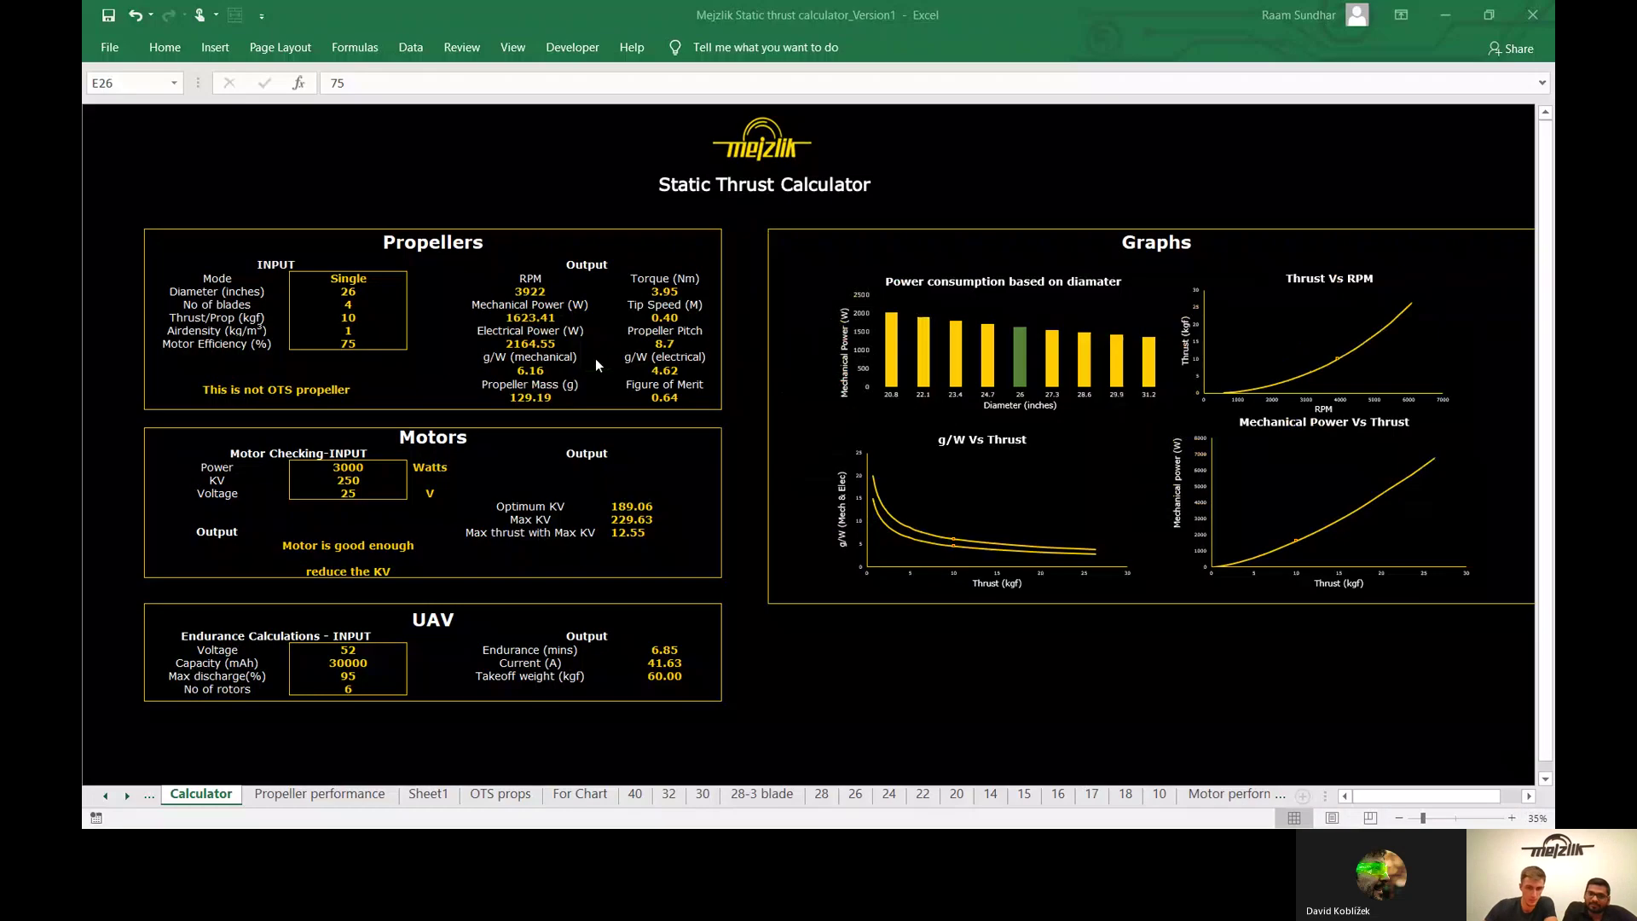
- Show the Propeller performance sheet and review its RPM, thrust, torque and power table from 575 to 5464 RPM
key("alt")
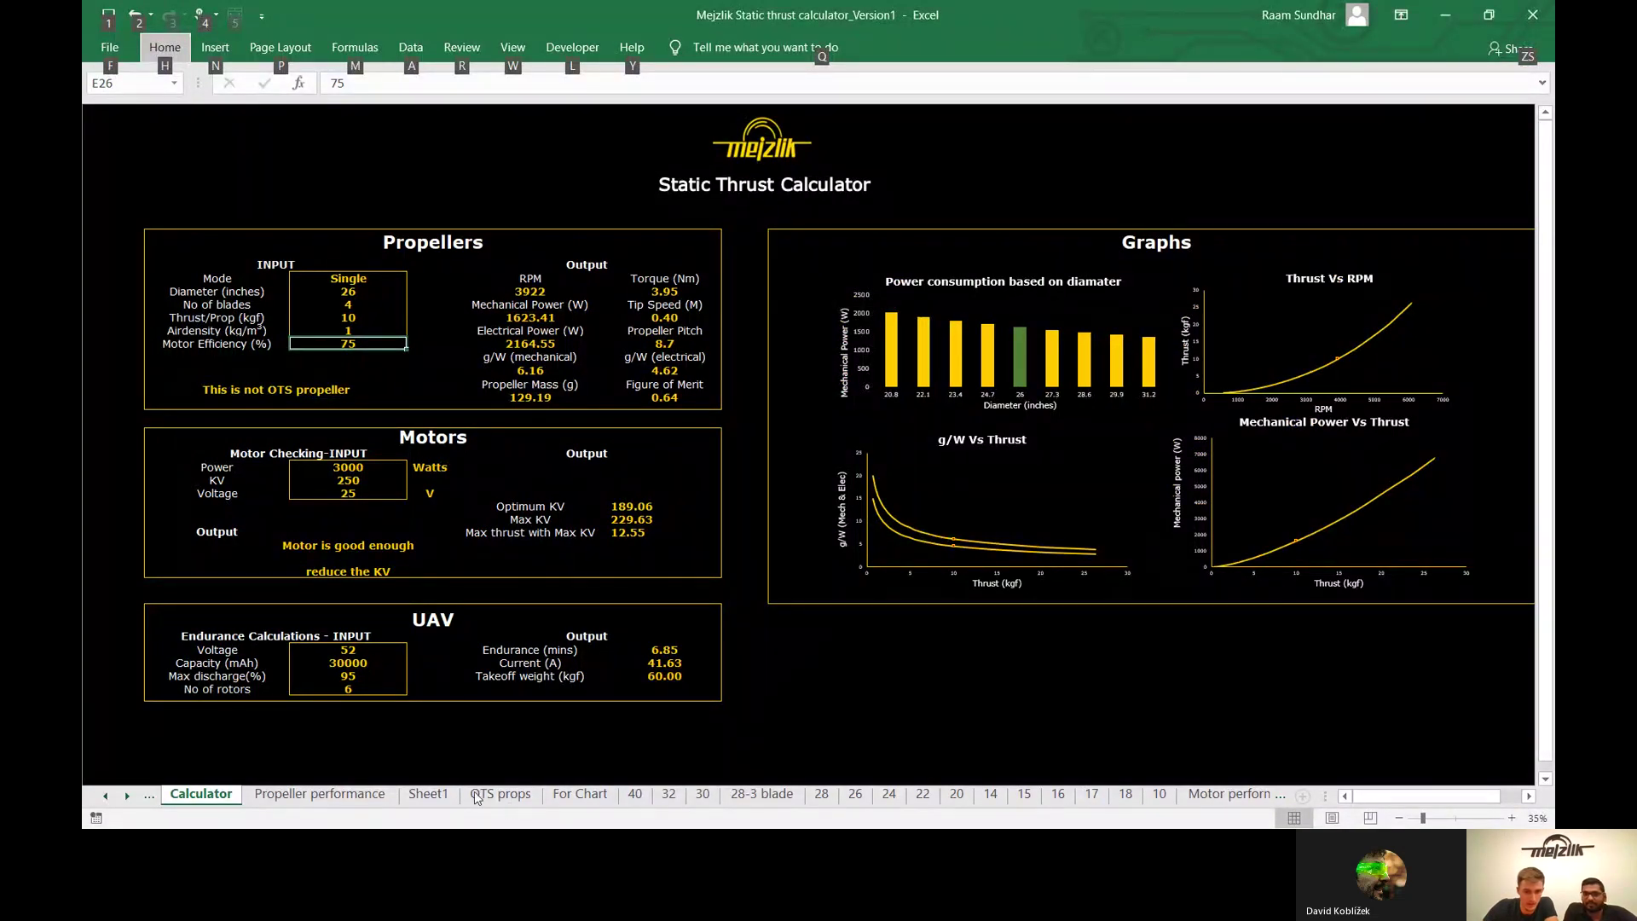
key("Escape")
left_click(349, 796)
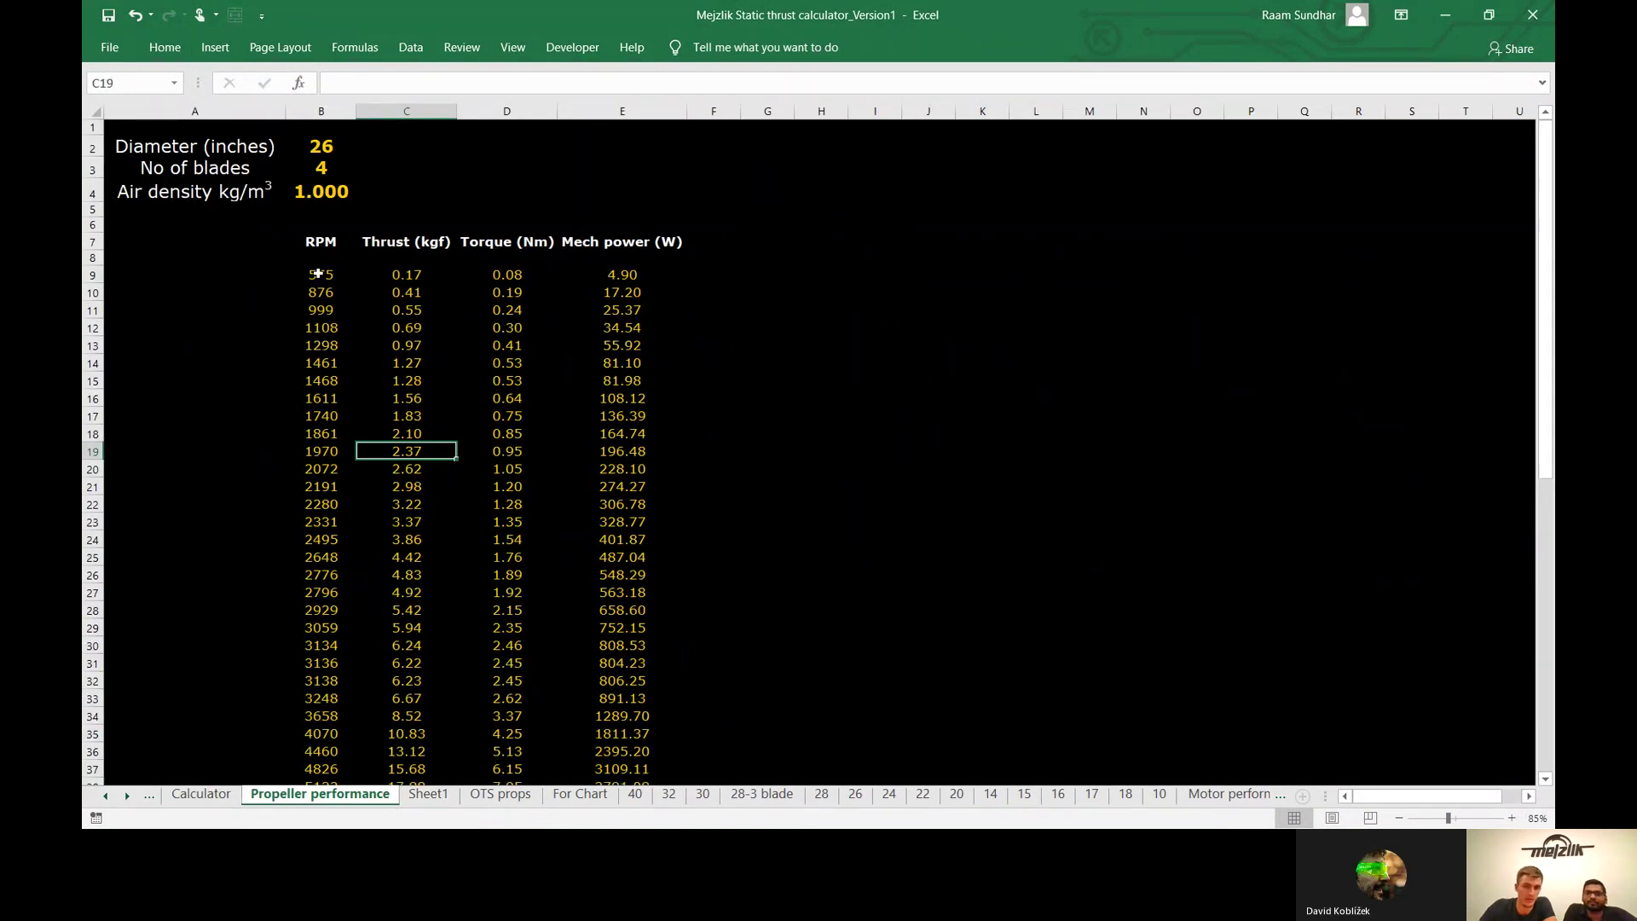
scroll(317, 274, "down", 1)
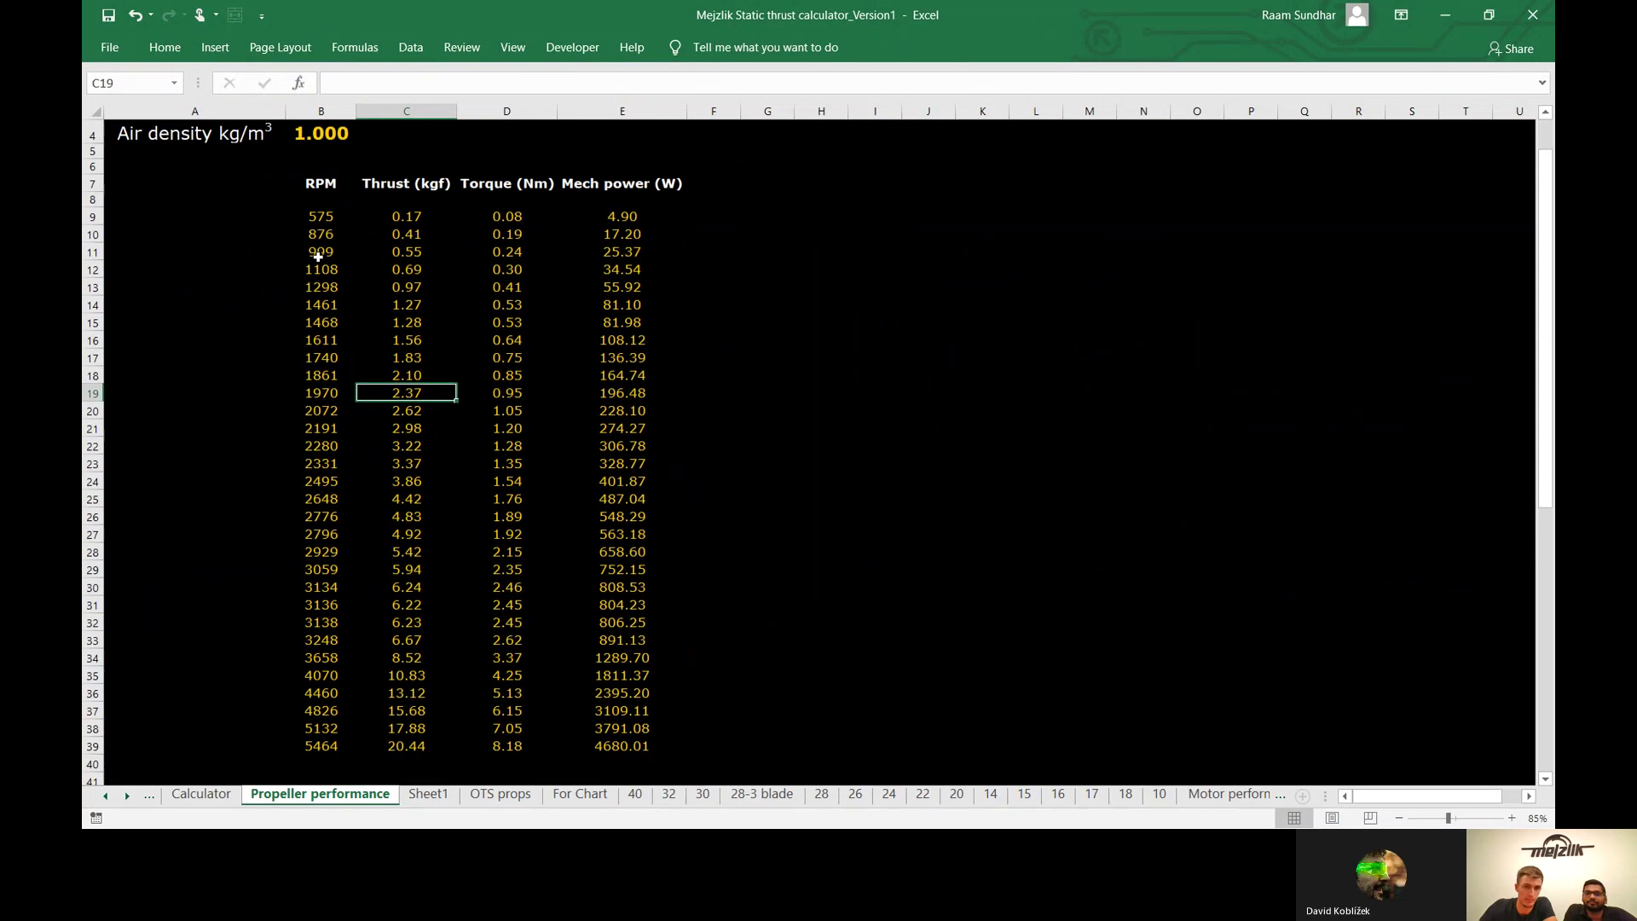
scroll(339, 265, "up", 1)
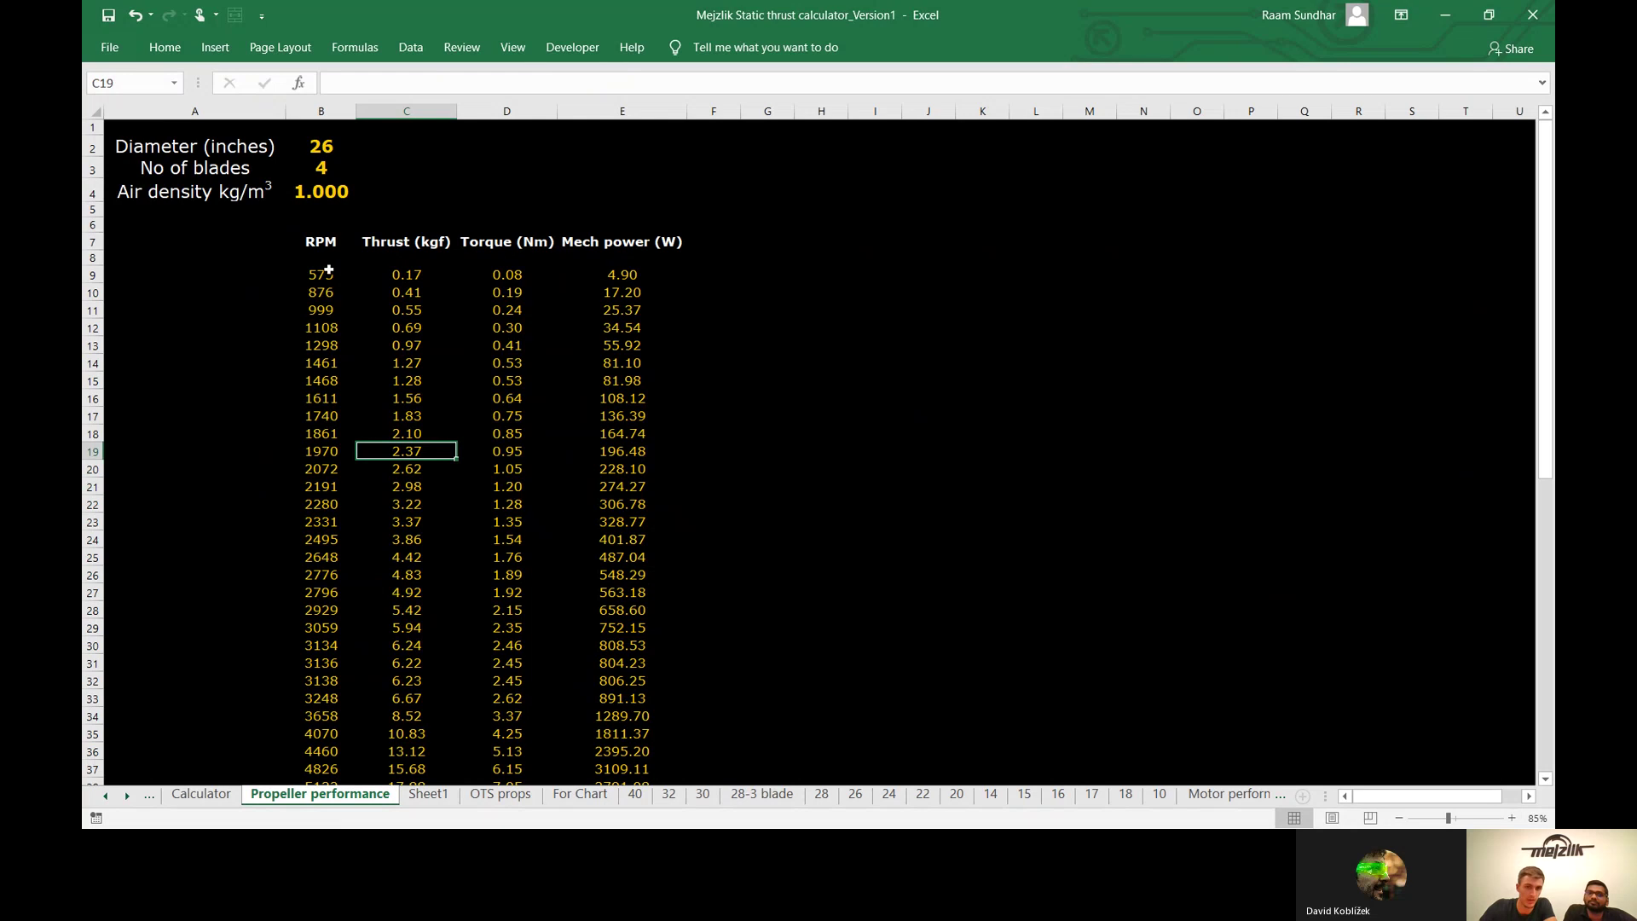
scroll(323, 268, "down", 1)
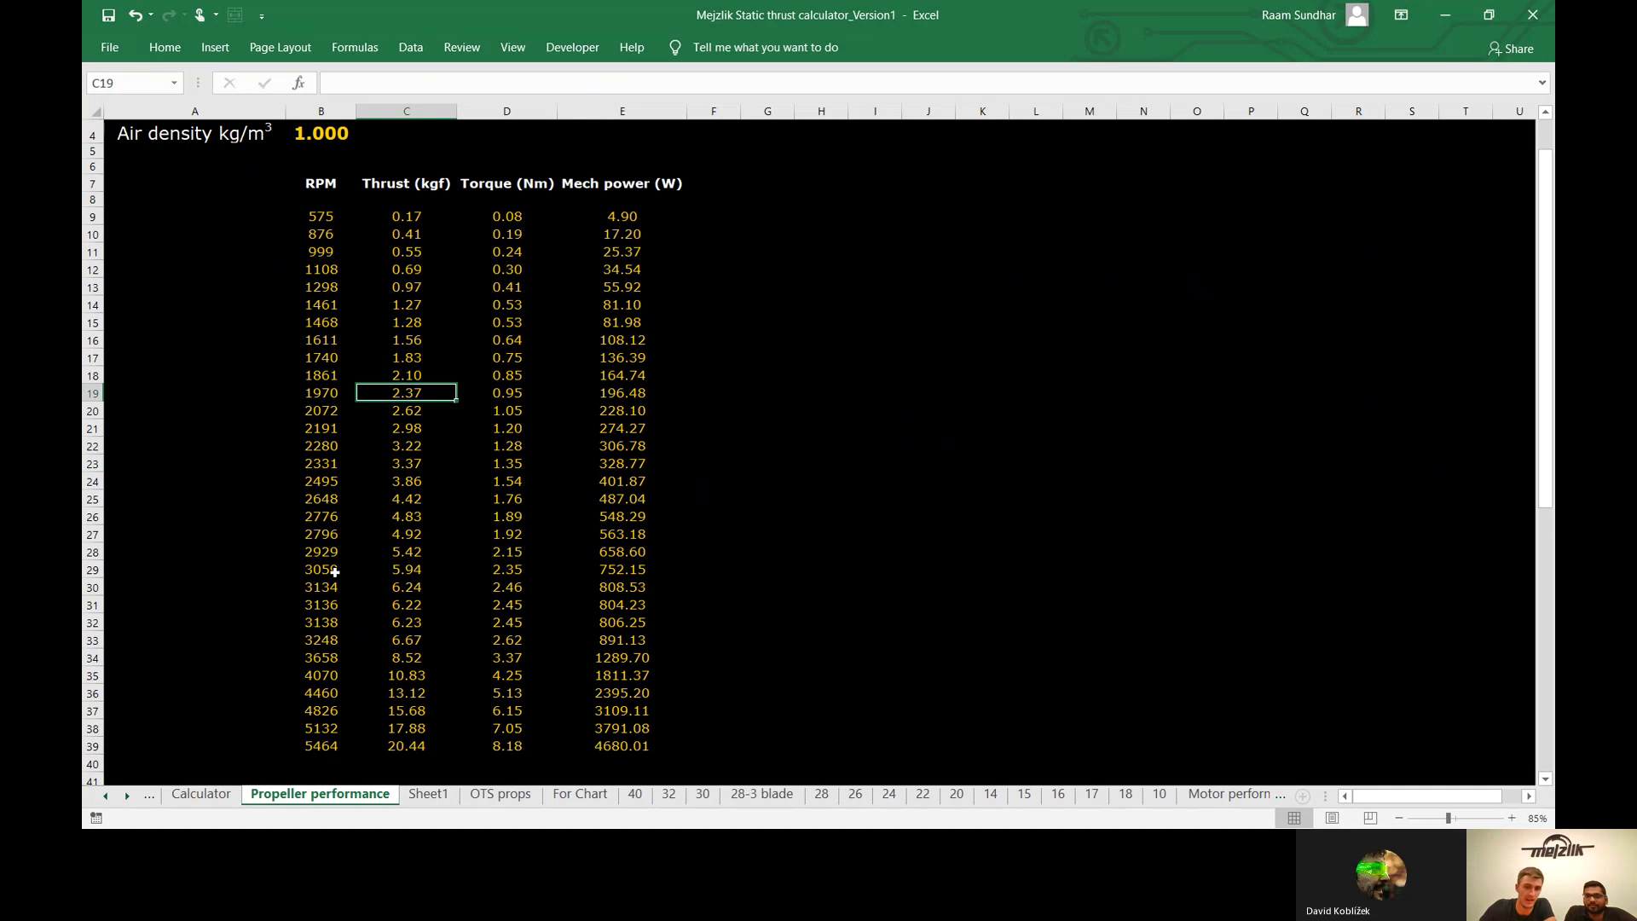
- Return to the Calculator sheet, then bring the PowerPoint slide show forward to the Questions? slide
left_click(201, 794)
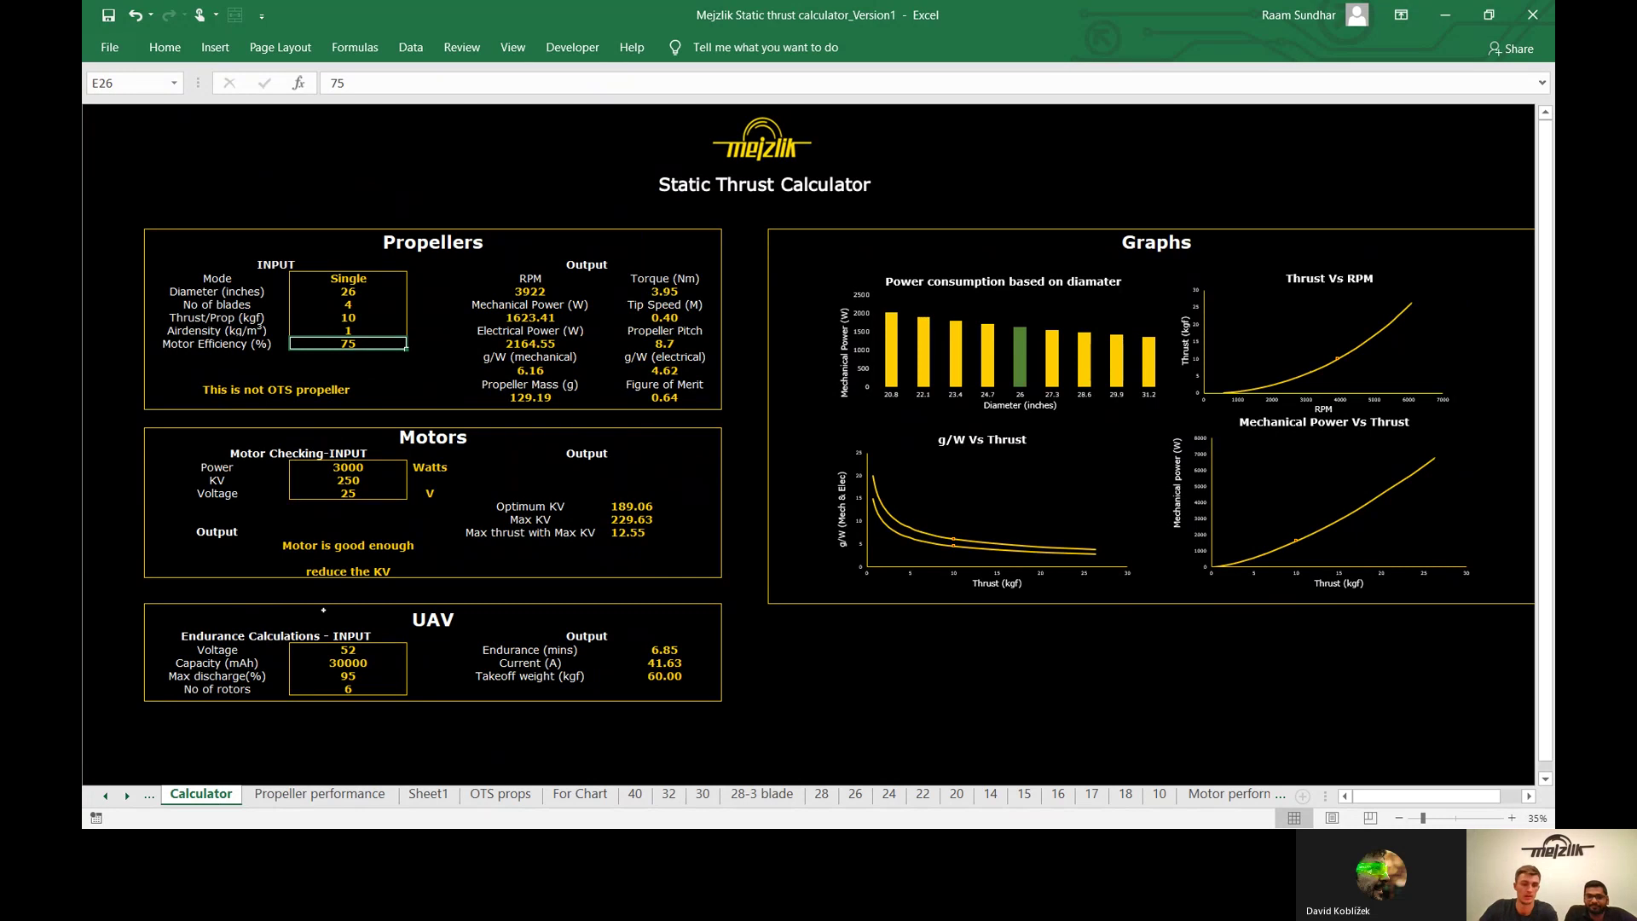
key("alt+Tab")
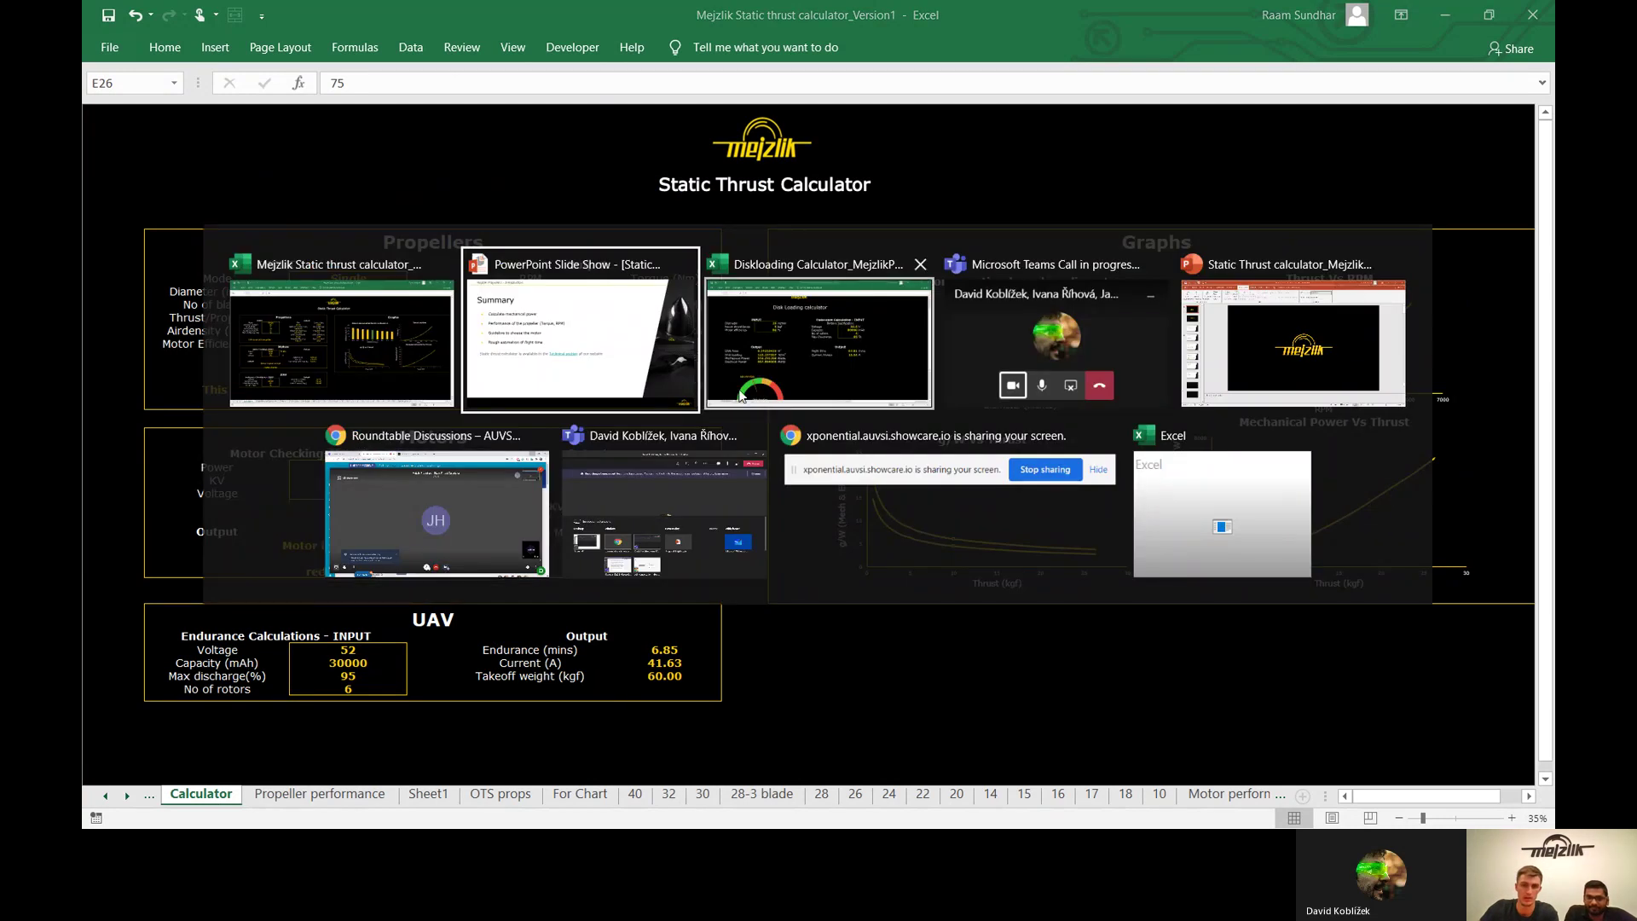
left_click(561, 361)
left_click(559, 362)
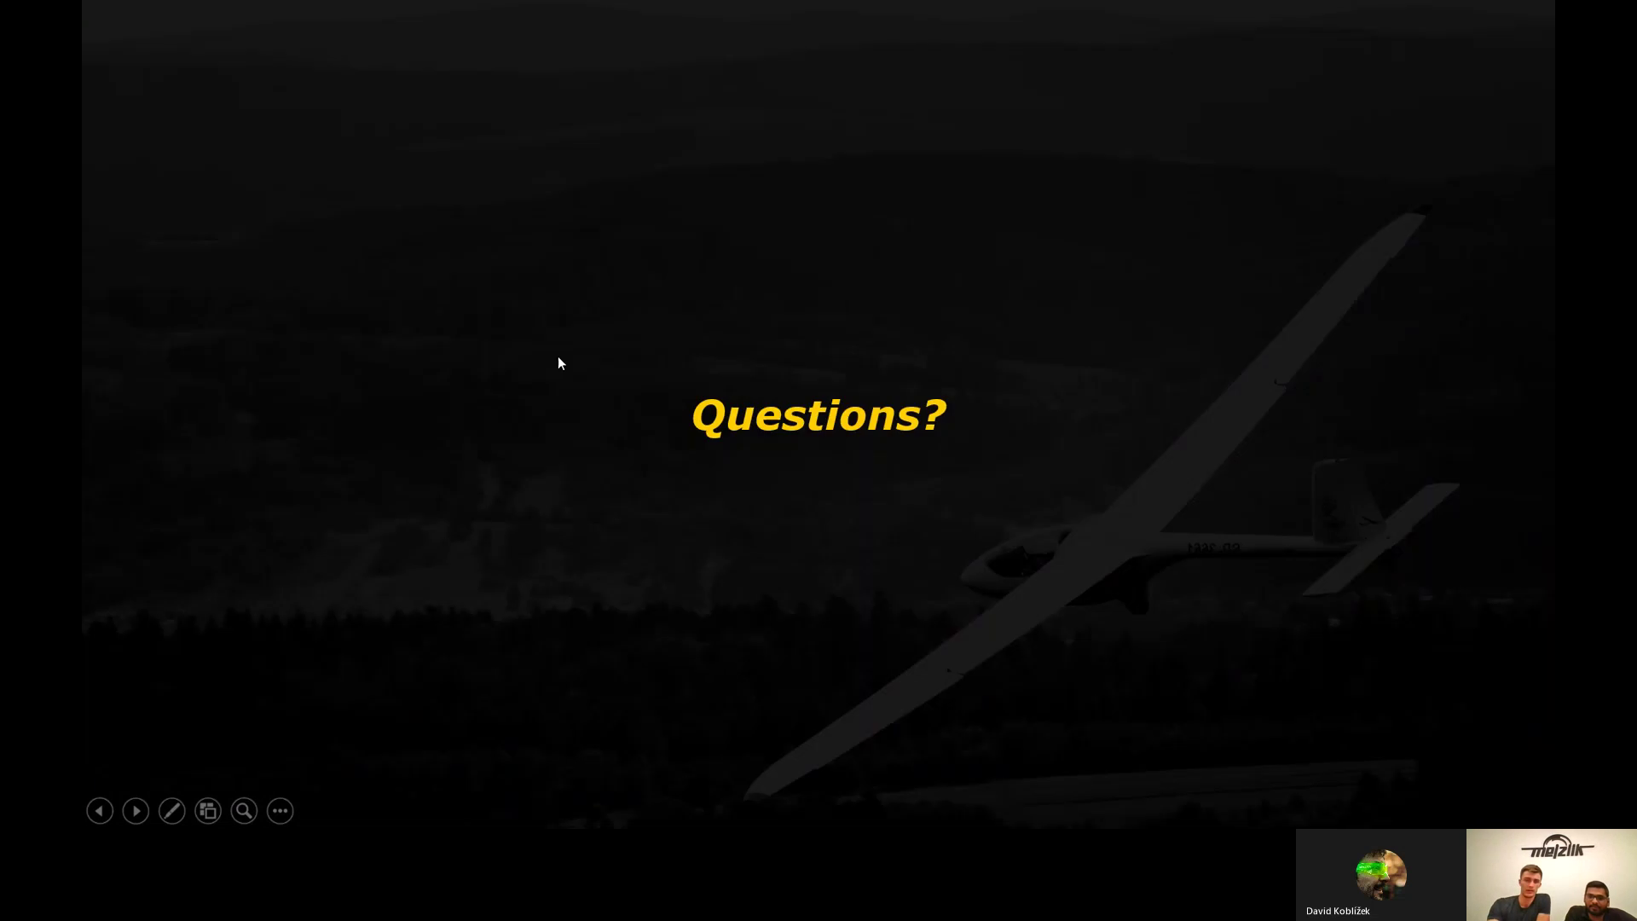